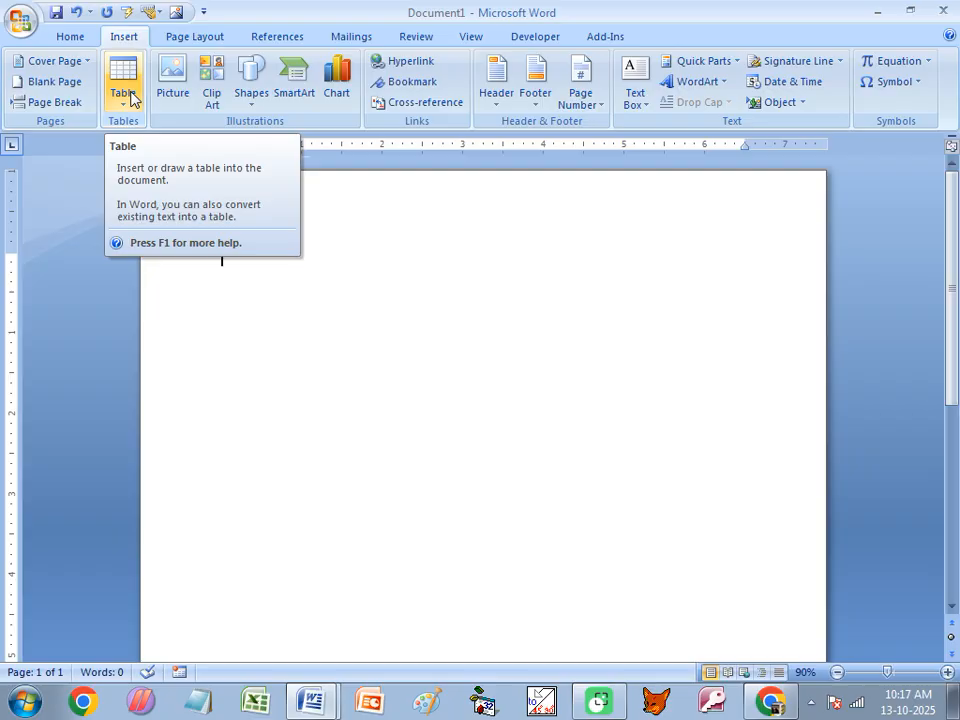
Step: Insert a table with 8 columns and 5 rows and enlarge it to about 7 inches wide and 3 inches tall
click(126, 106)
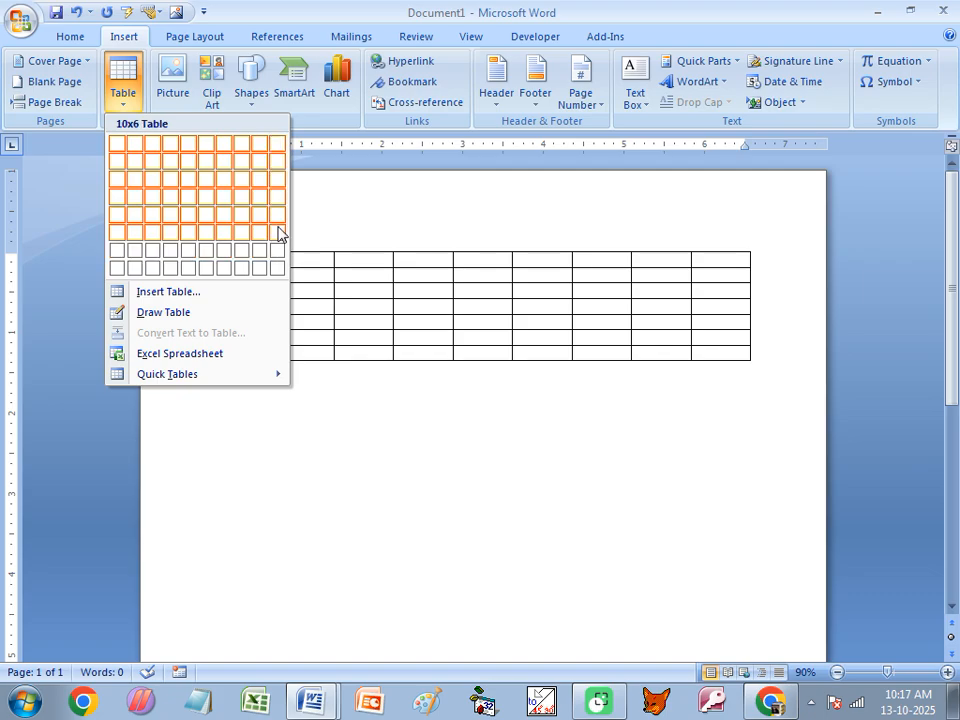
click(247, 218)
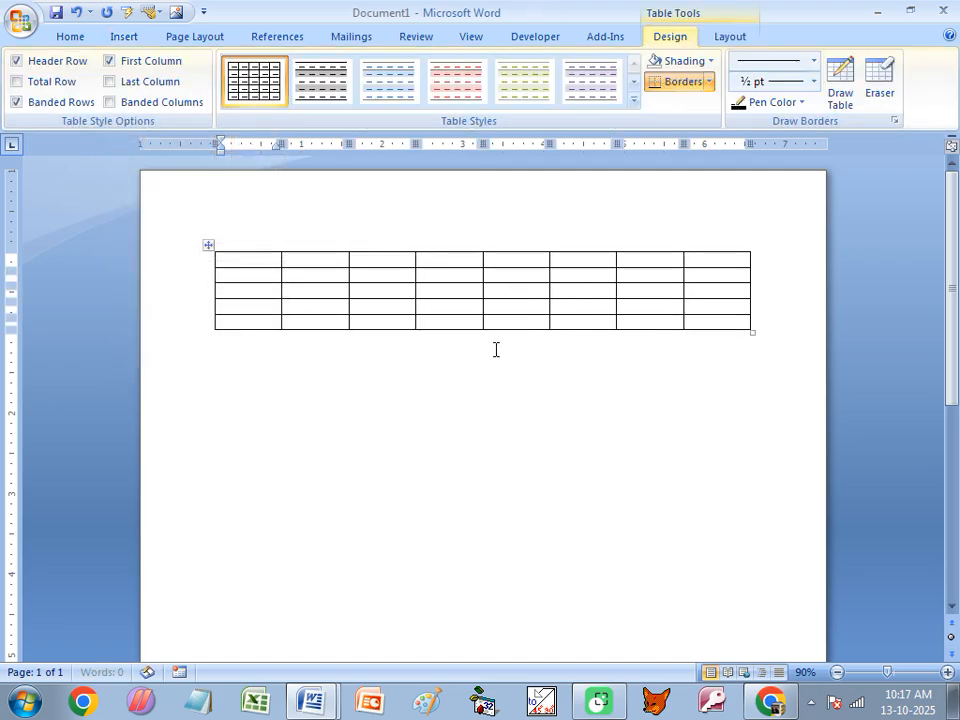
drag(752, 332, 775, 506)
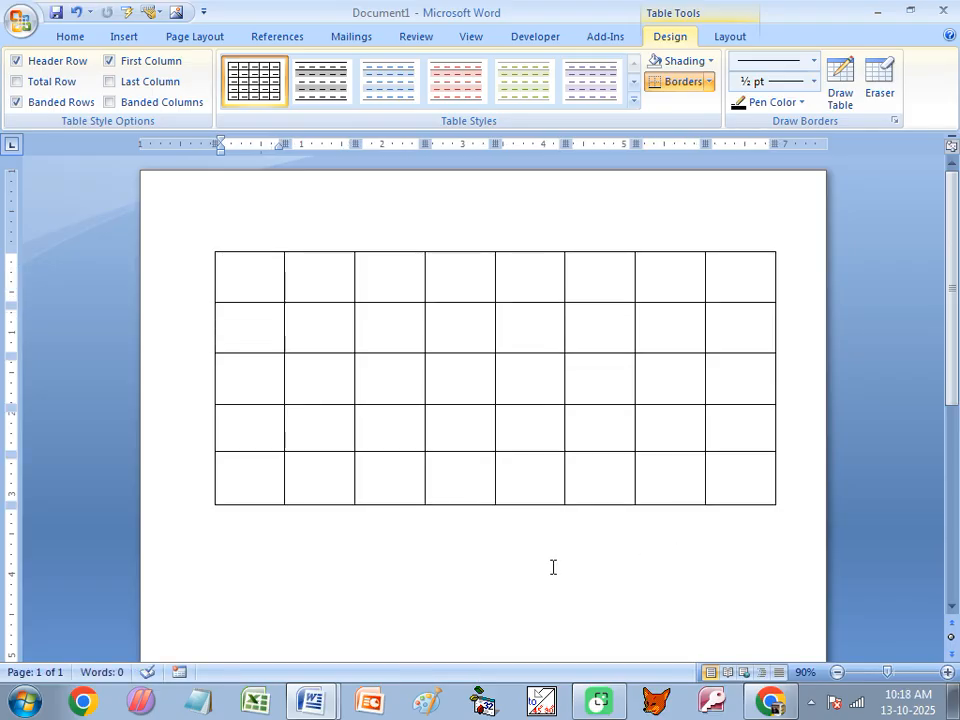
Step: Highlight the table's first row and first column, and visit individual cells to examine the row, column and cell structure
click(200, 279)
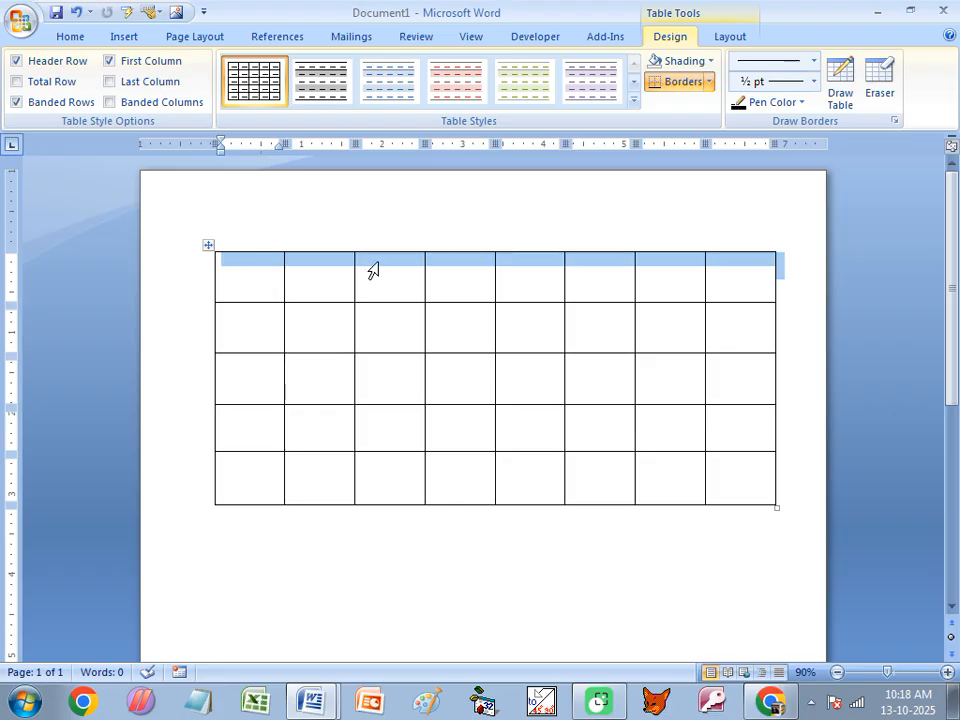
click(266, 266)
mouse_move(238, 268)
mouse_down()
mouse_move(443, 274)
mouse_move(765, 260)
mouse_up()
drag(251, 268, 257, 330)
mouse_move(253, 285)
mouse_down()
mouse_move(253, 516)
mouse_move(253, 437)
mouse_move(253, 477)
mouse_up()
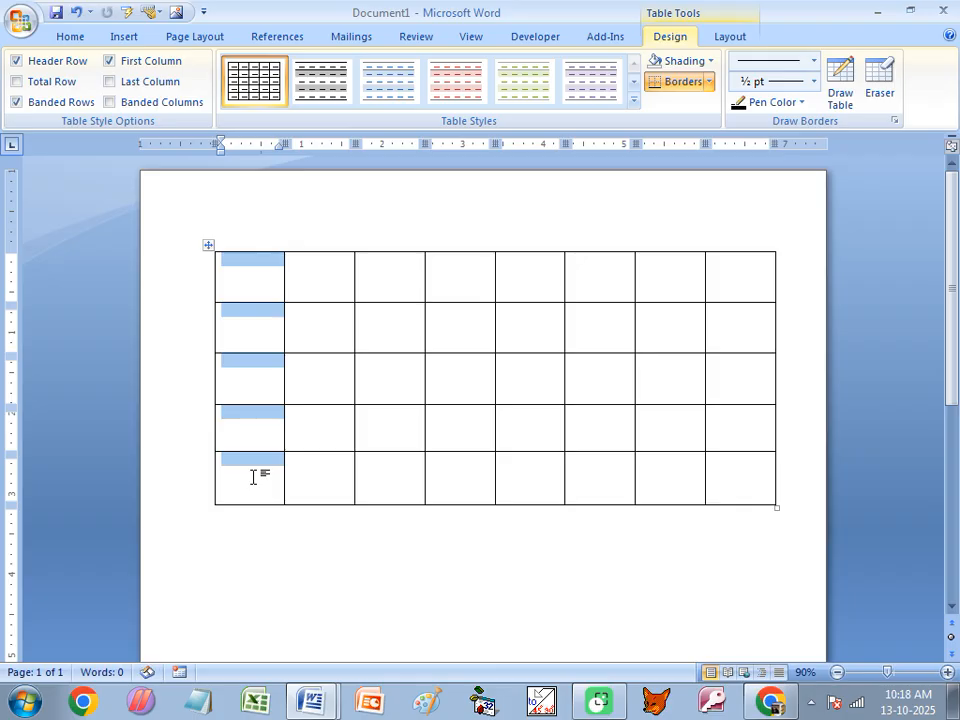
click(313, 328)
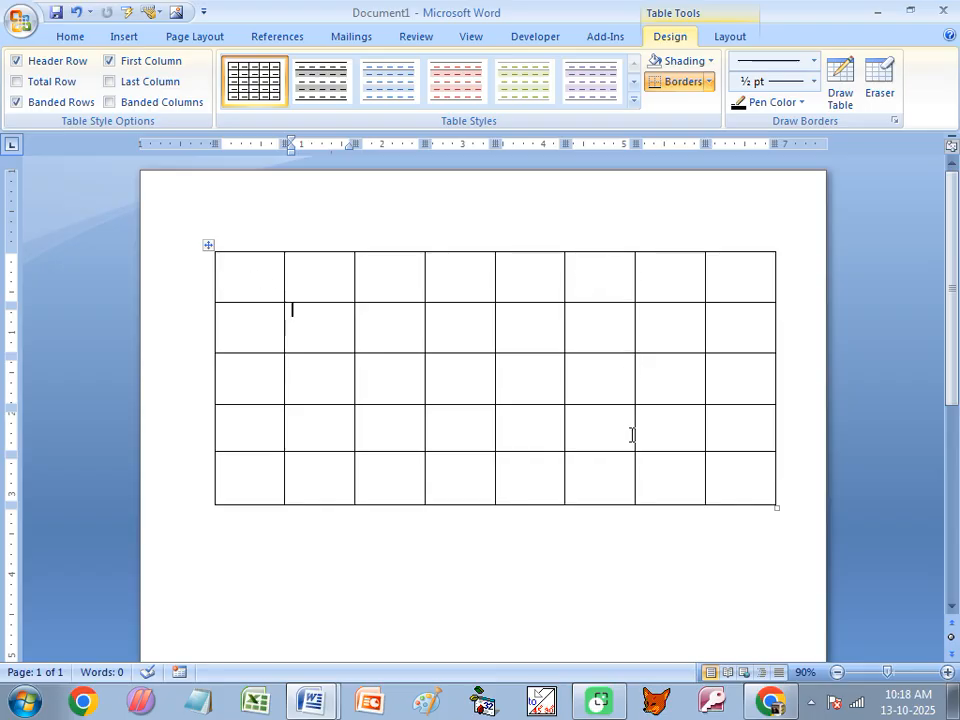
click(396, 272)
click(384, 336)
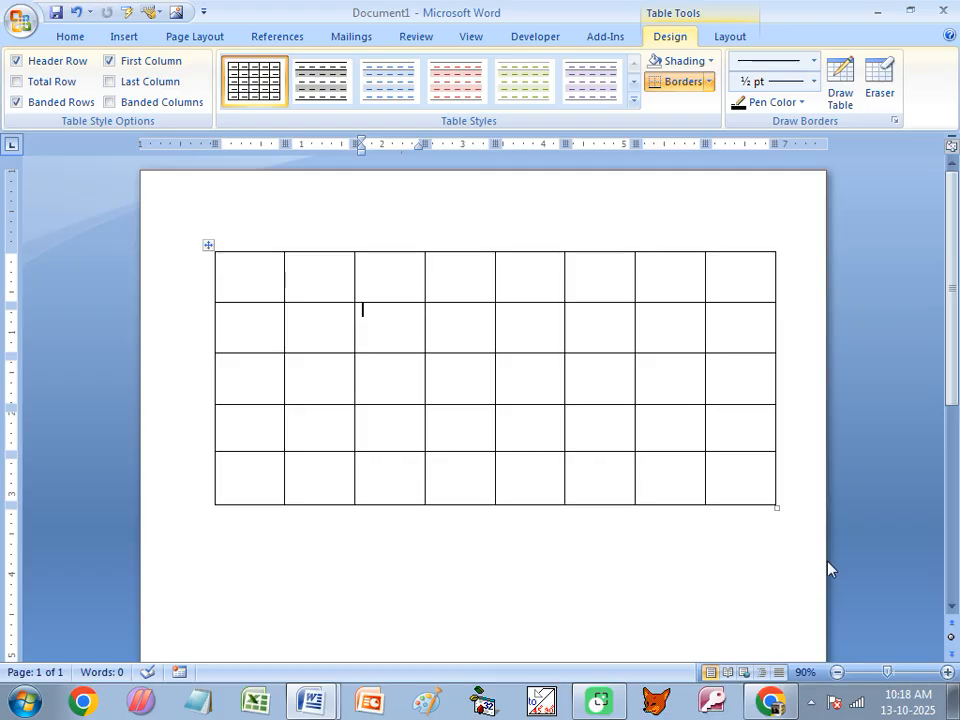
Step: Shrink the table's height to about 2 inches and highlight each of its five rows in turn
drag(777, 507, 788, 420)
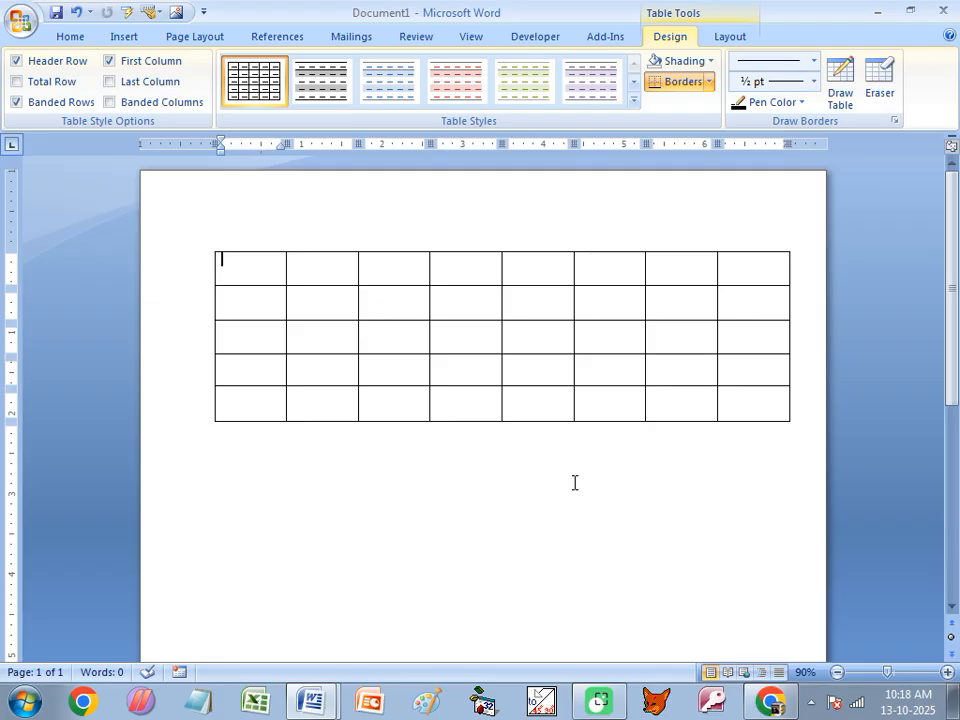
drag(255, 266, 748, 272)
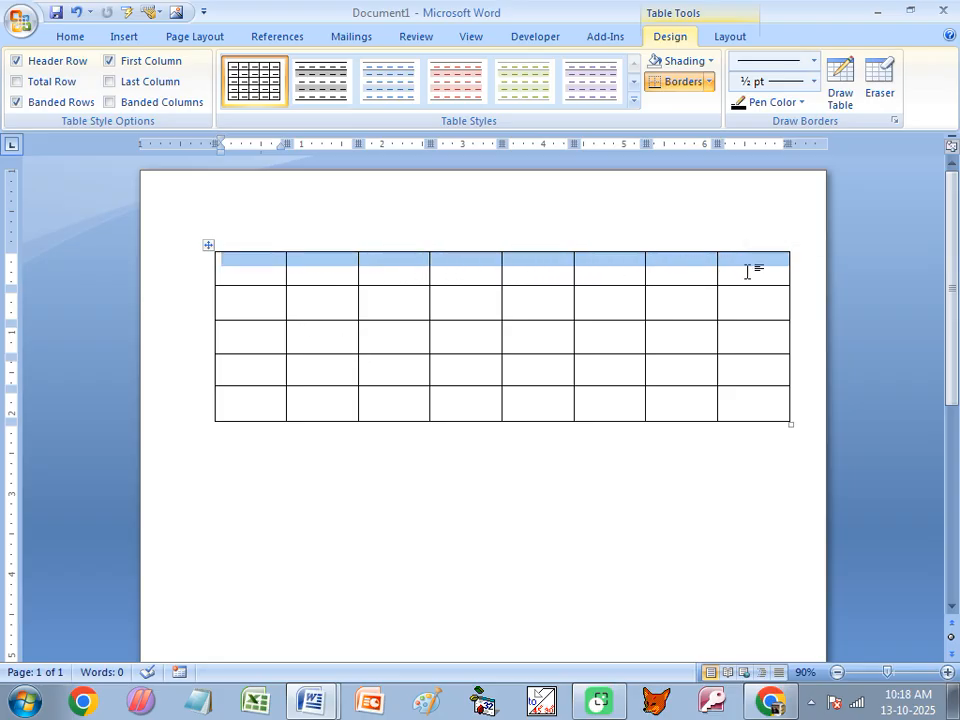
drag(246, 311, 735, 302)
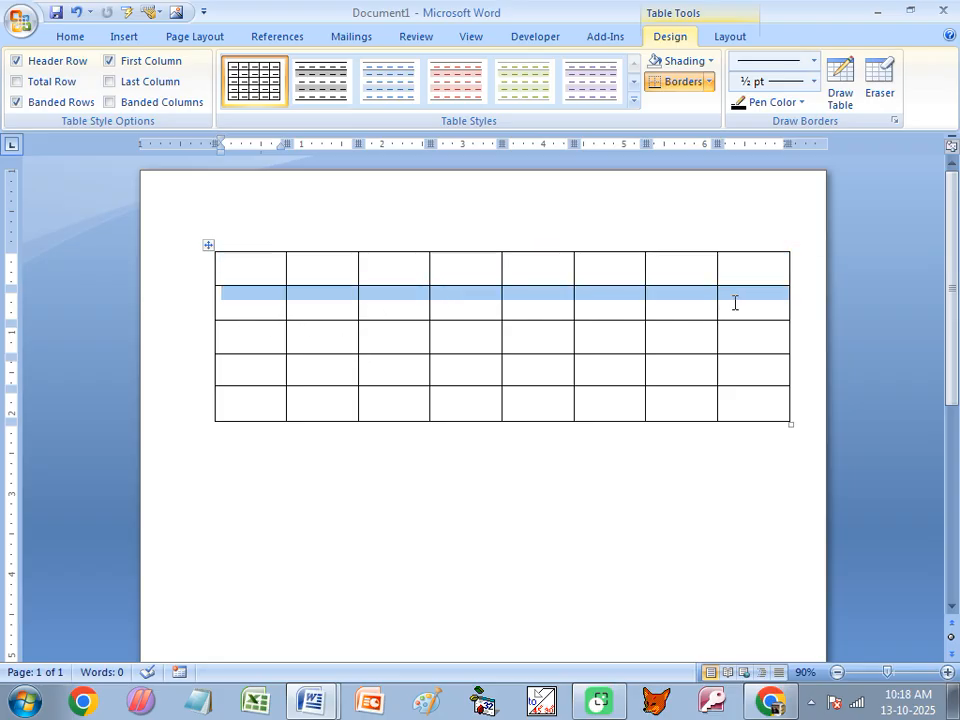
drag(264, 336, 716, 335)
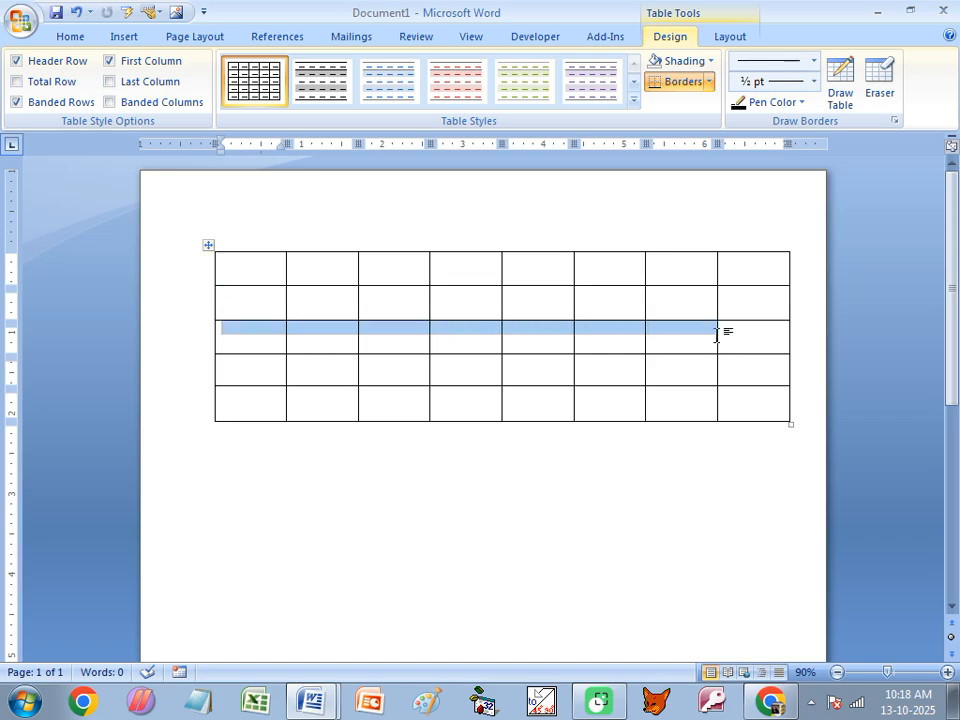
drag(252, 372, 716, 358)
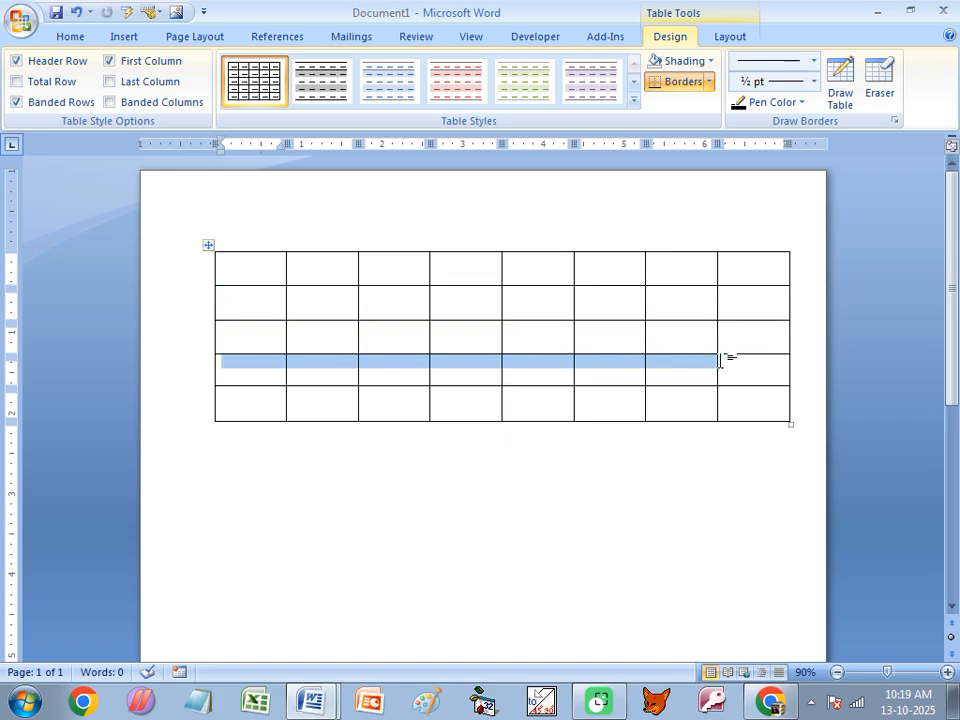
drag(255, 407, 731, 403)
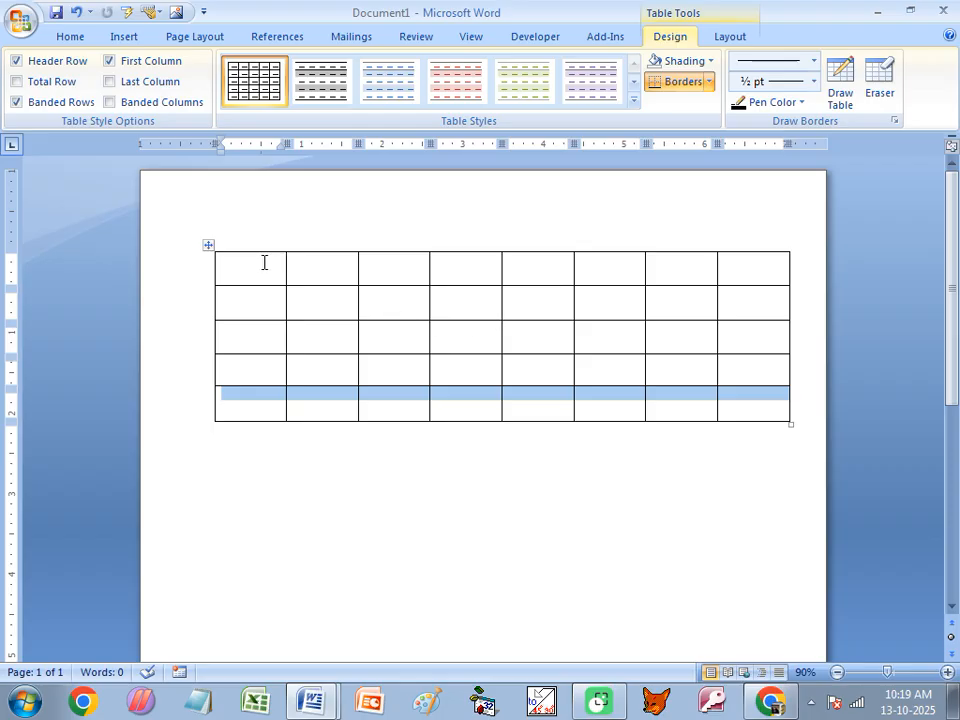
Step: Highlight the table's first column and go through the cells of the second row to count the columns
drag(259, 264, 248, 414)
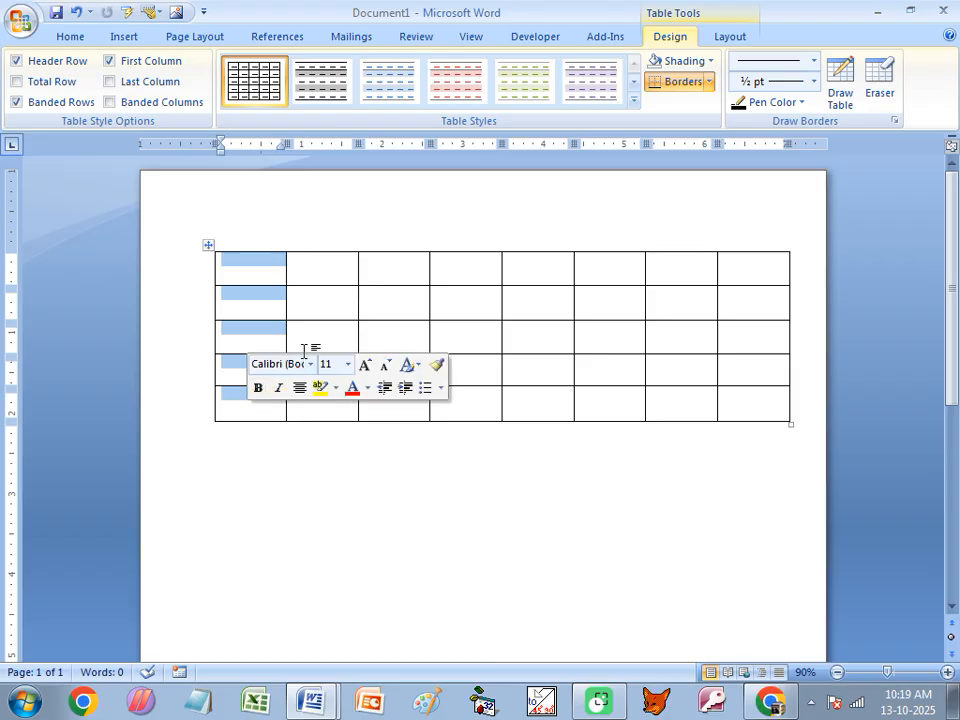
click(324, 309)
click(392, 300)
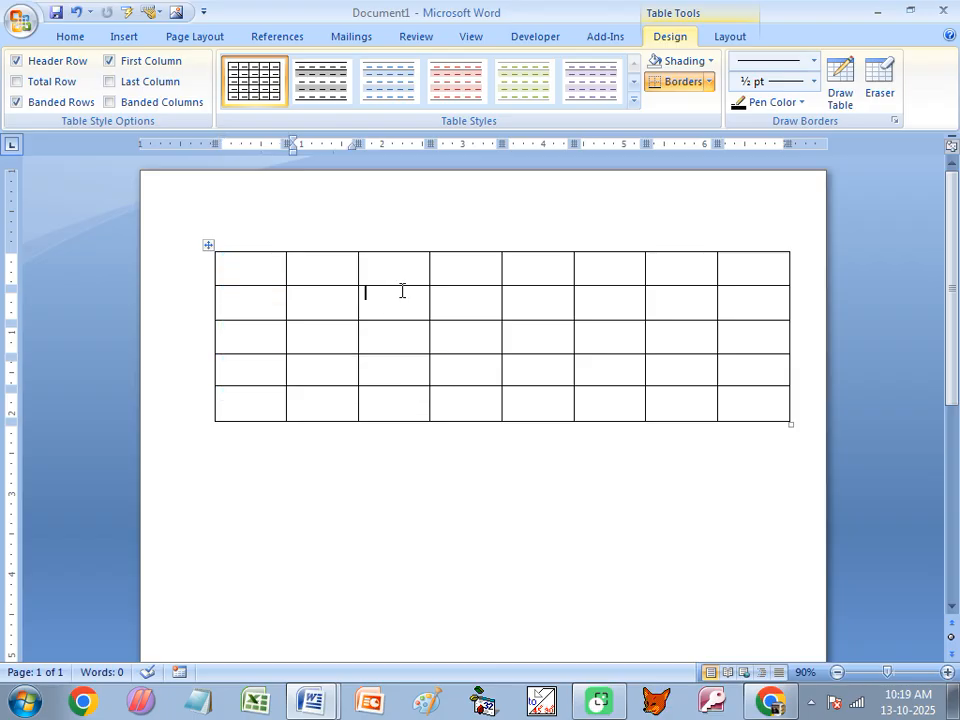
click(452, 294)
click(545, 304)
click(610, 310)
click(690, 306)
click(768, 301)
drag(257, 274, 241, 416)
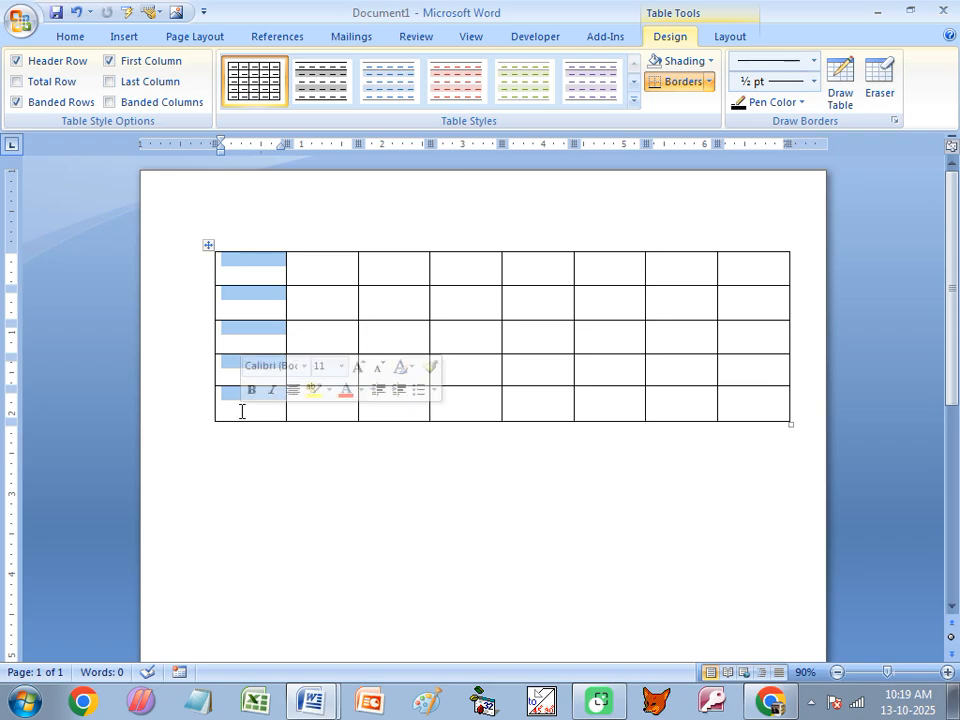
click(521, 344)
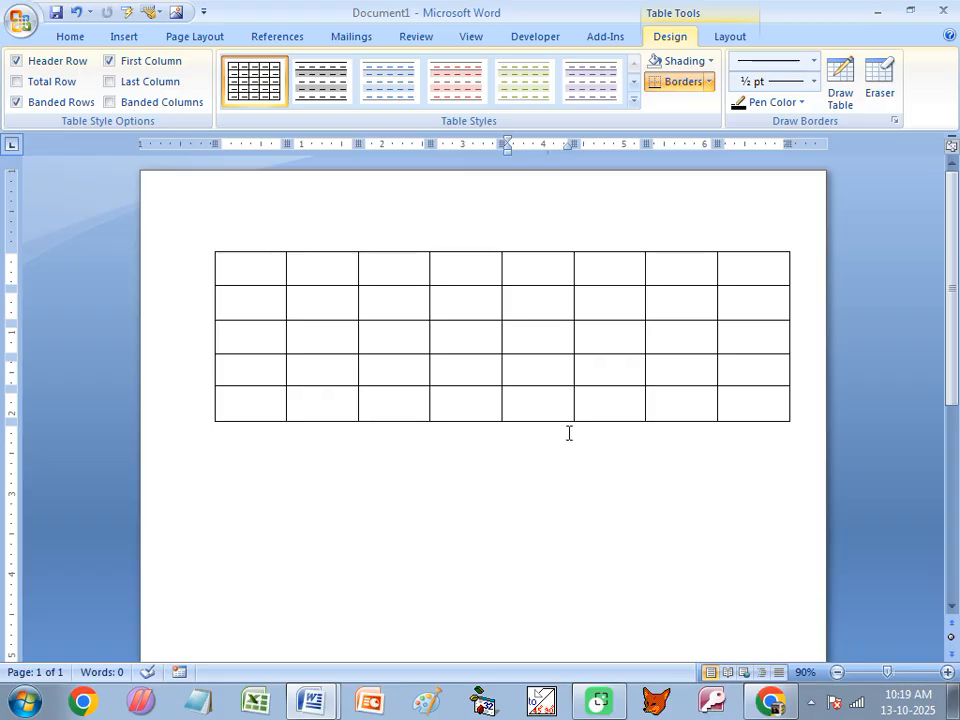
click(279, 224)
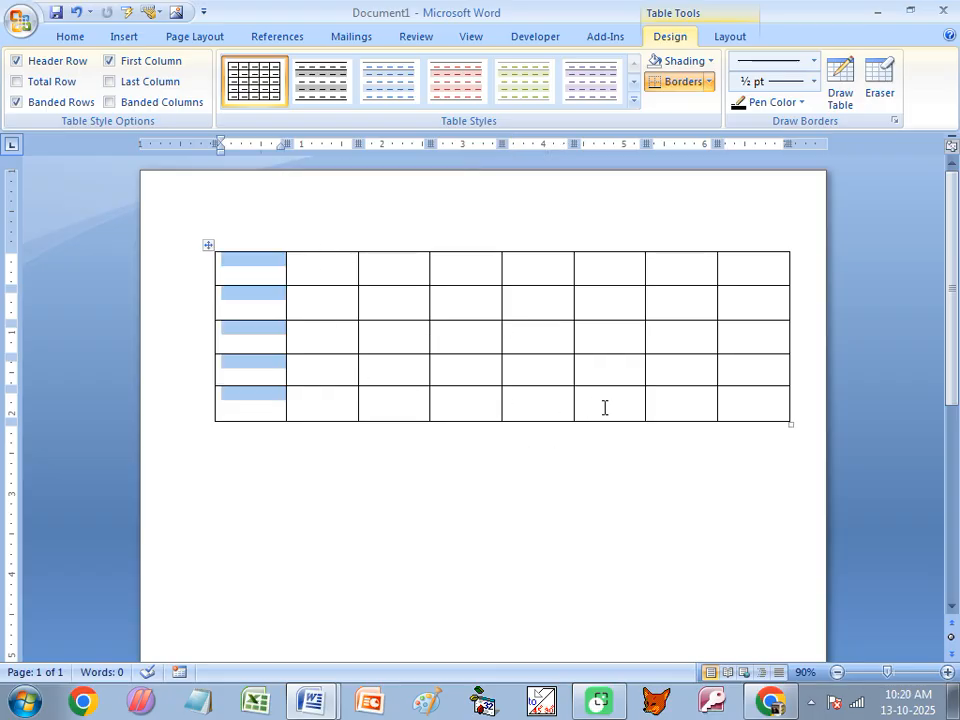
click(236, 303)
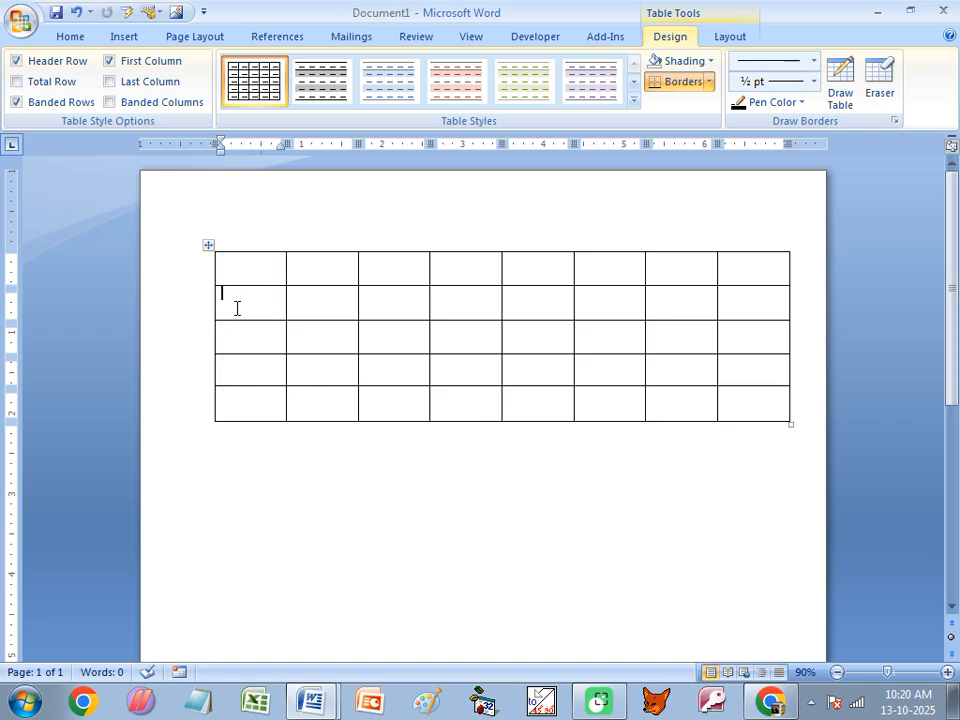
Step: Look at the sample marks table and its insertion steps in Class of CITA.docx, and return to Document1
click(312, 698)
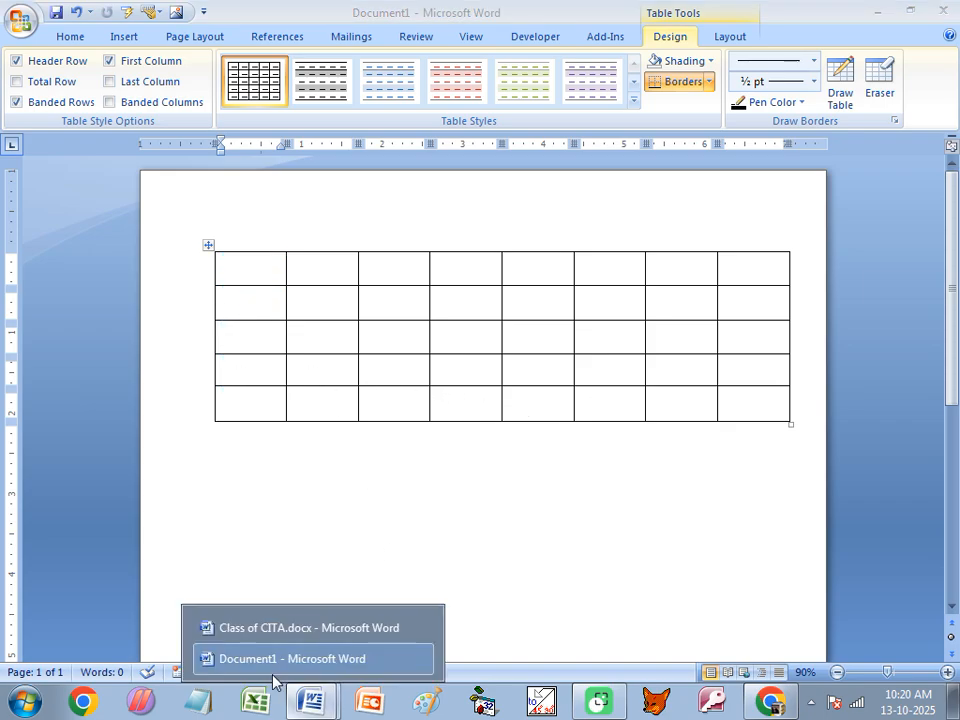
click(251, 628)
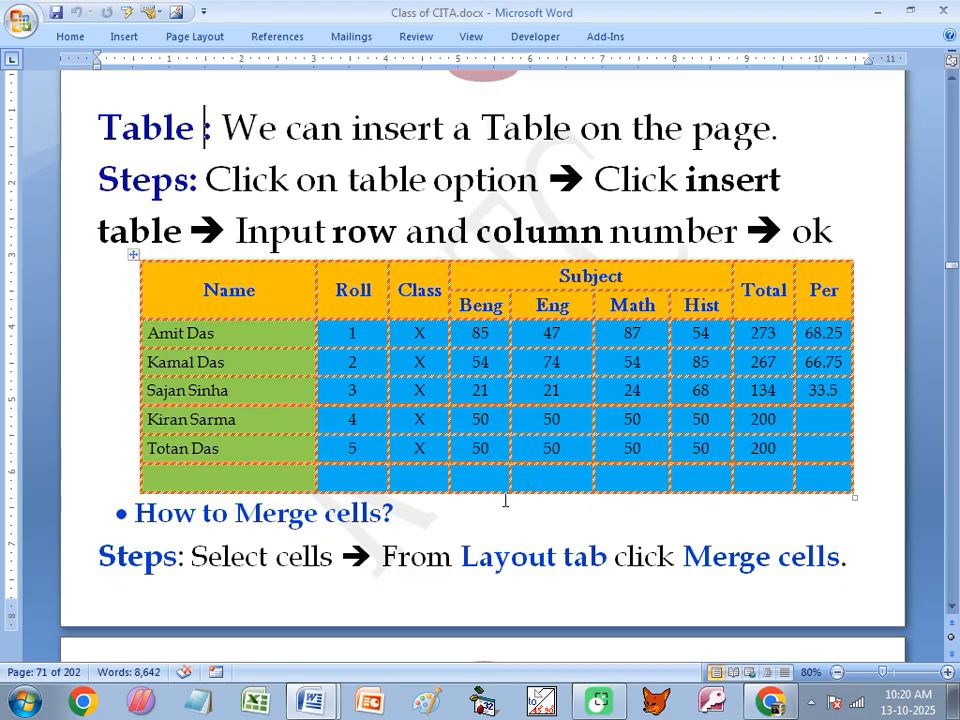
click(362, 128)
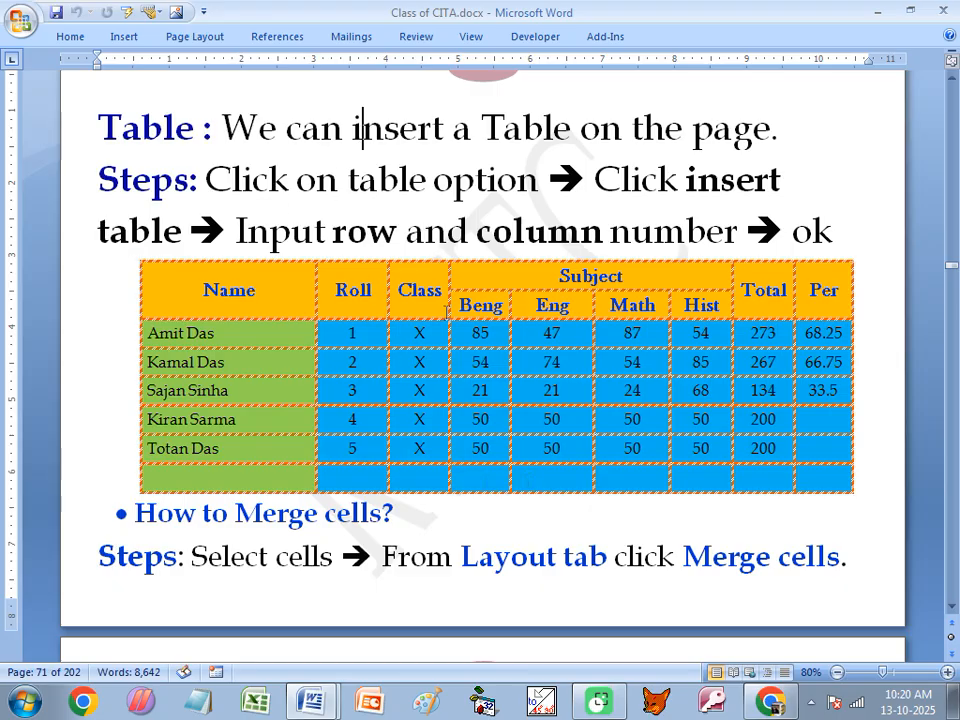
mouse_move(313, 700)
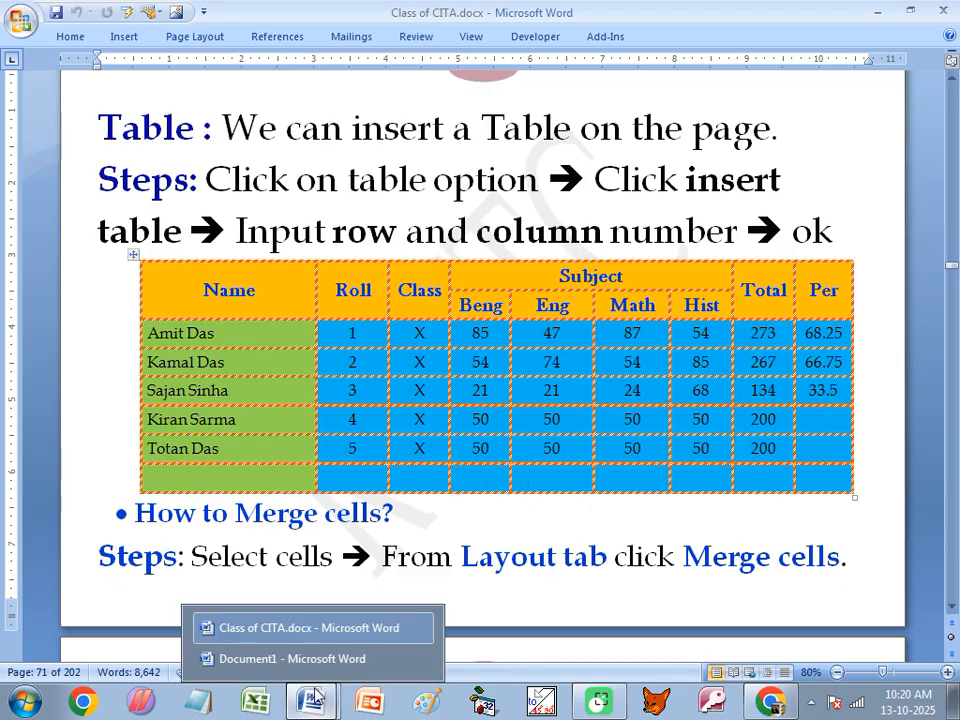
click(320, 660)
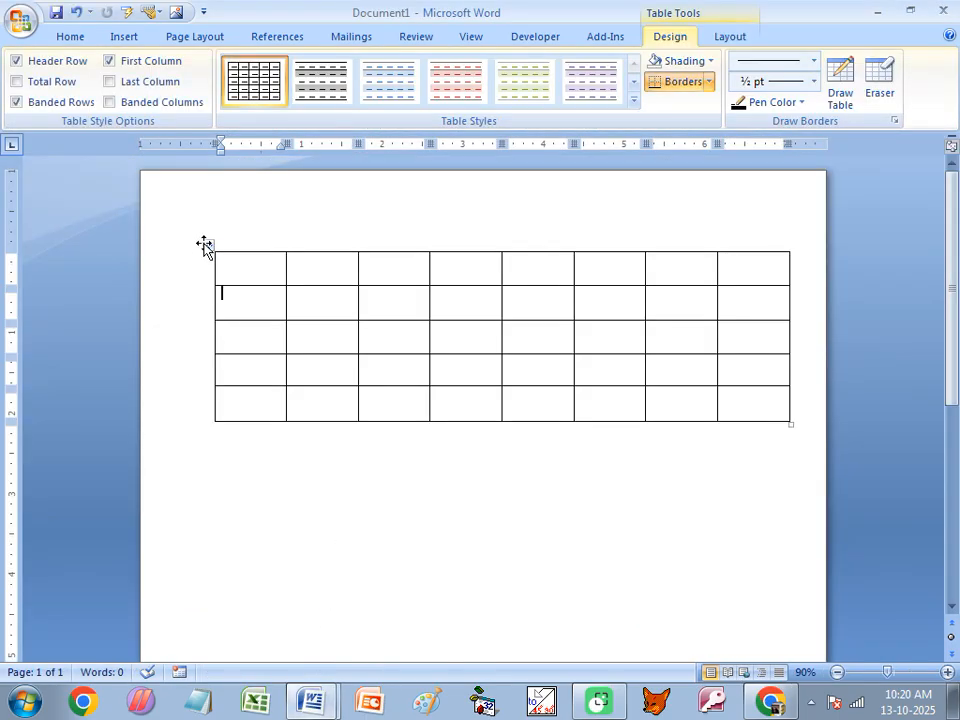
Step: Delete the whole existing table and insert a new one by specifying 4 columns and 6 rows
click(208, 248)
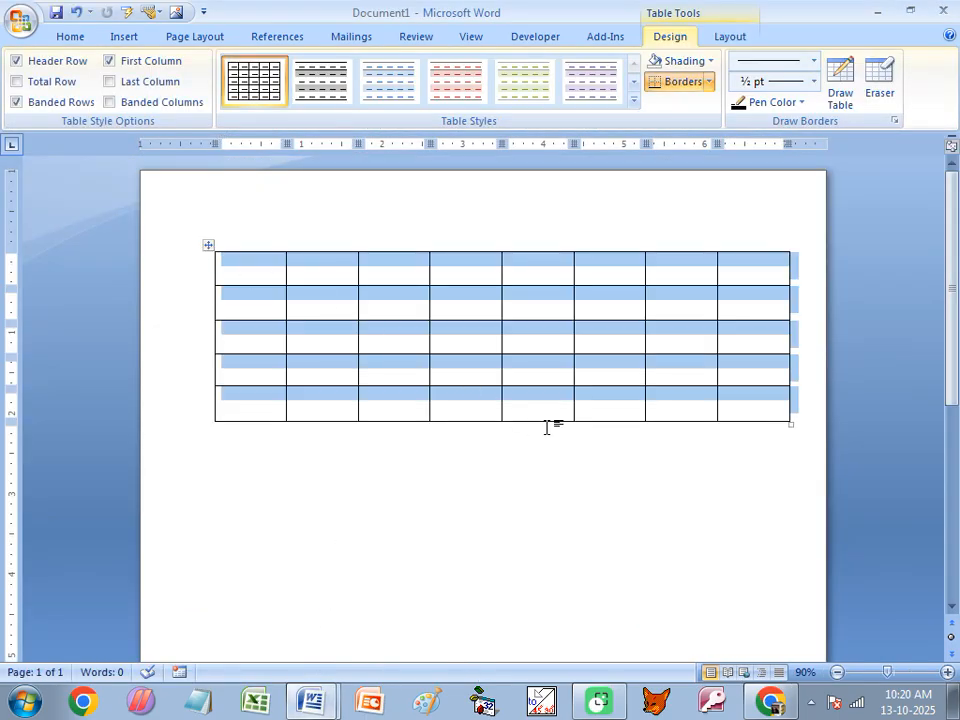
key(BackSpace)
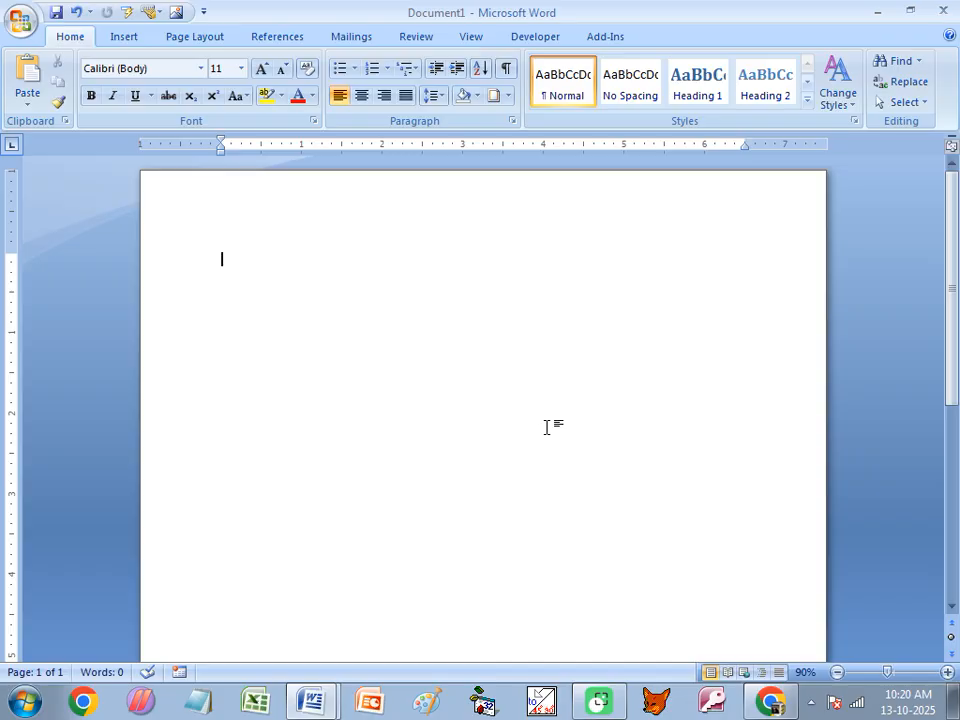
click(124, 36)
click(123, 108)
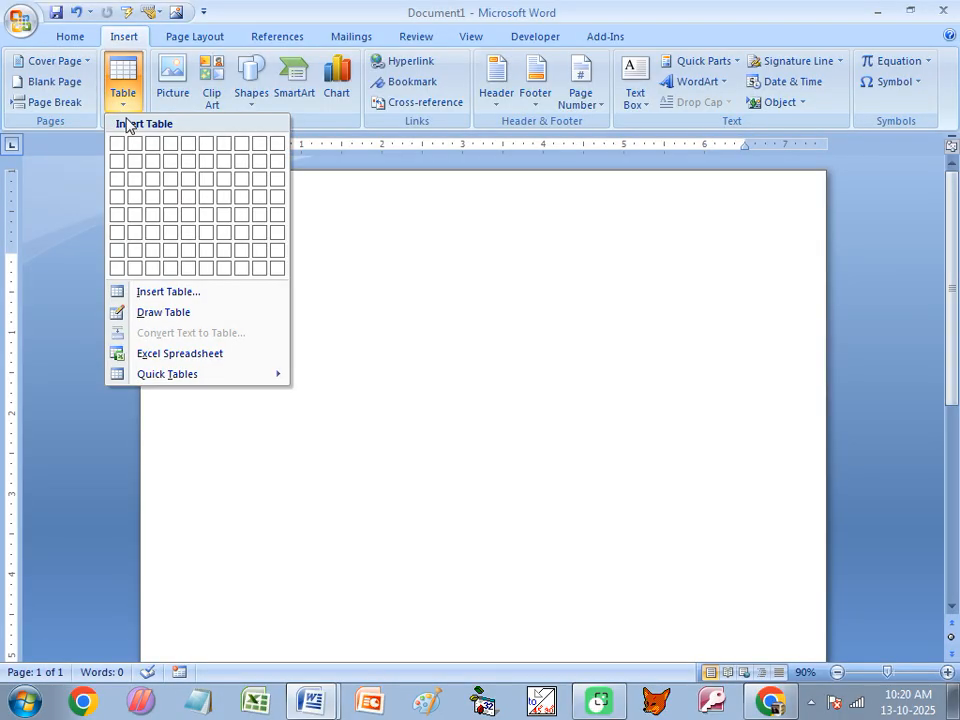
click(150, 291)
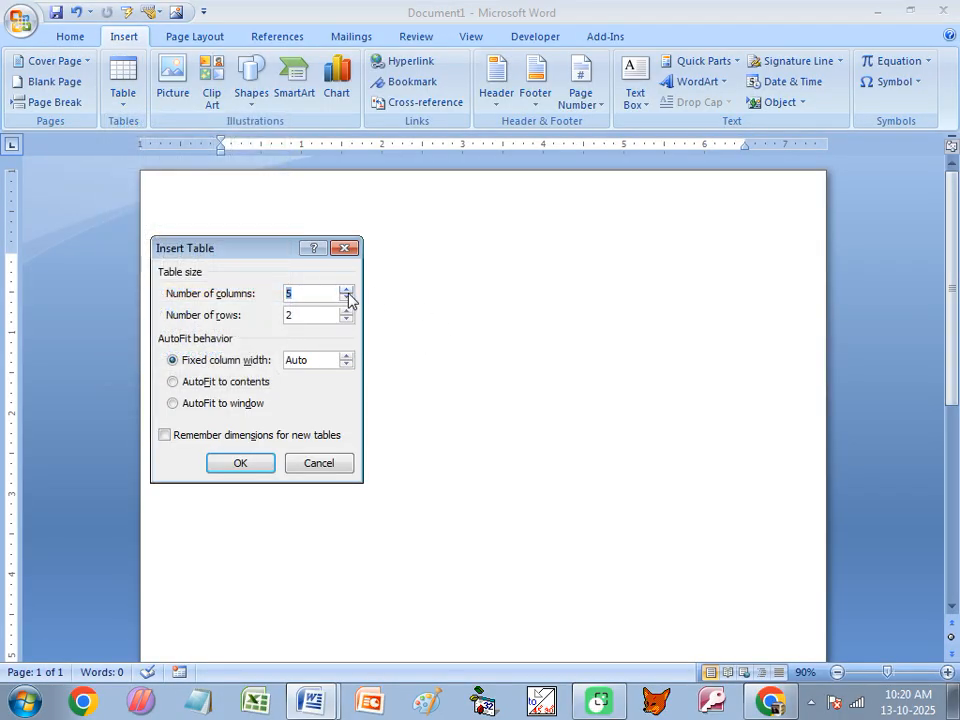
click(346, 298)
click(346, 311)
click(346, 311)
click(346, 311)
click(346, 311)
click(240, 463)
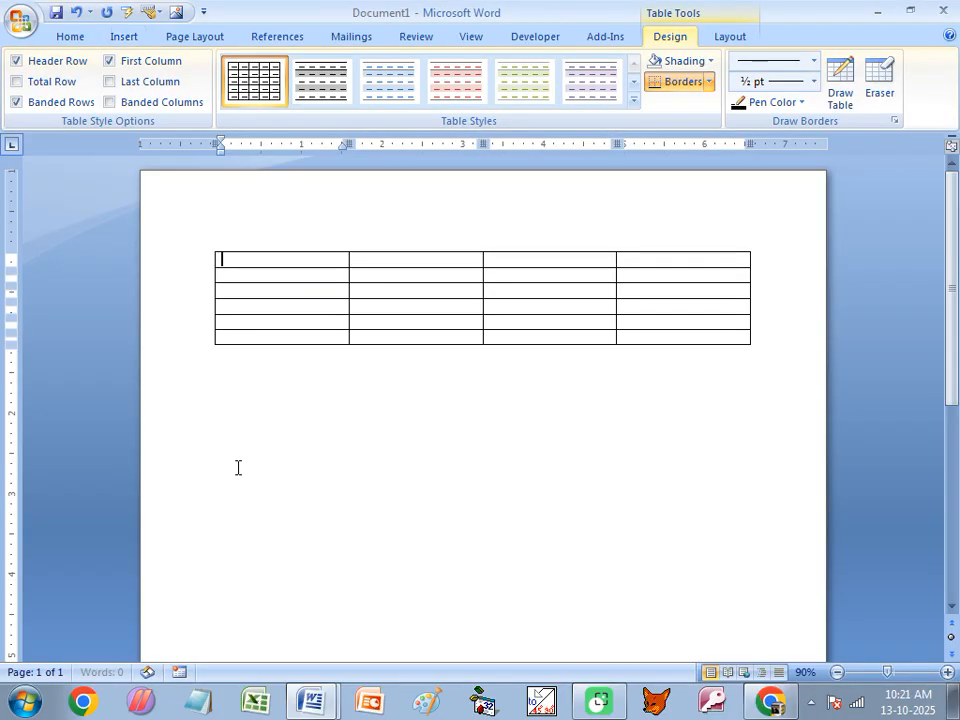
Step: Highlight the new table's first row and the cells down its first column to check the column and row counts
drag(242, 261, 677, 266)
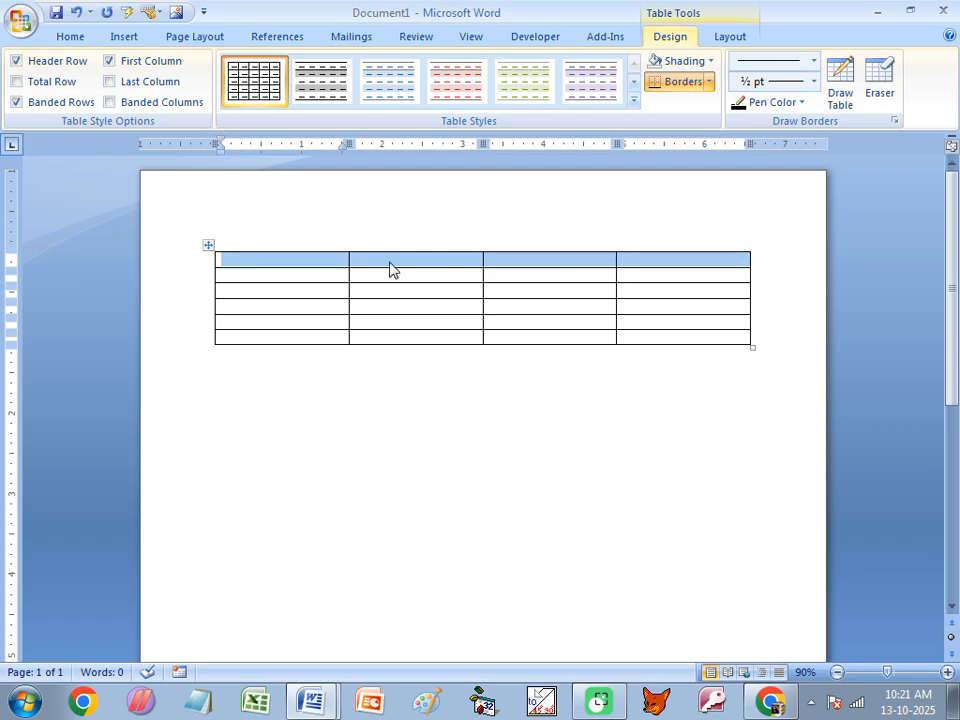
click(316, 269)
click(560, 267)
click(686, 267)
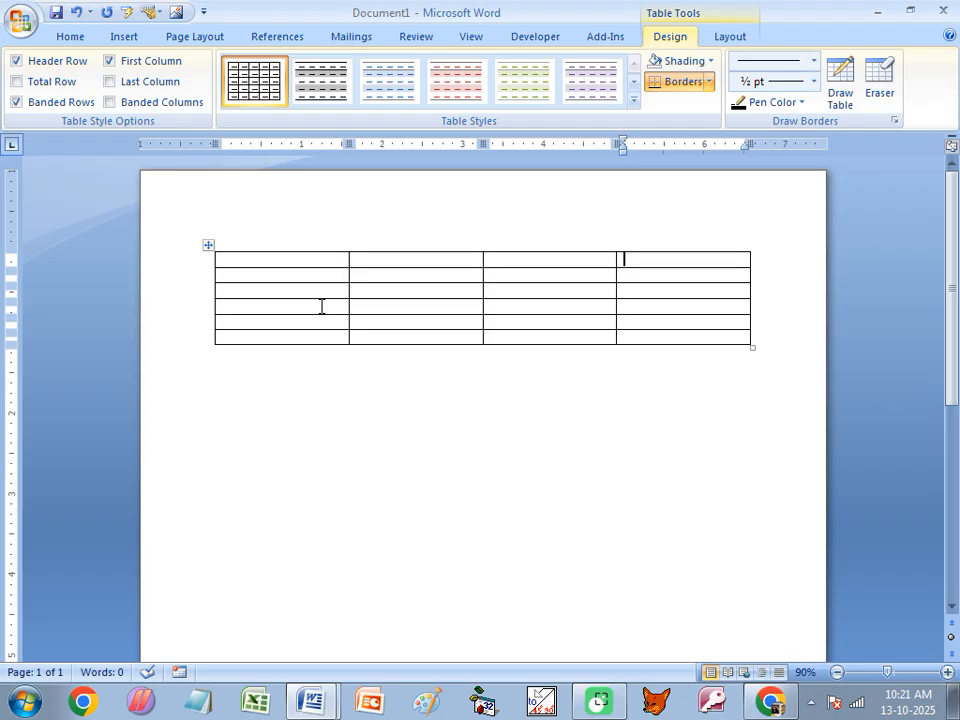
drag(300, 276, 281, 336)
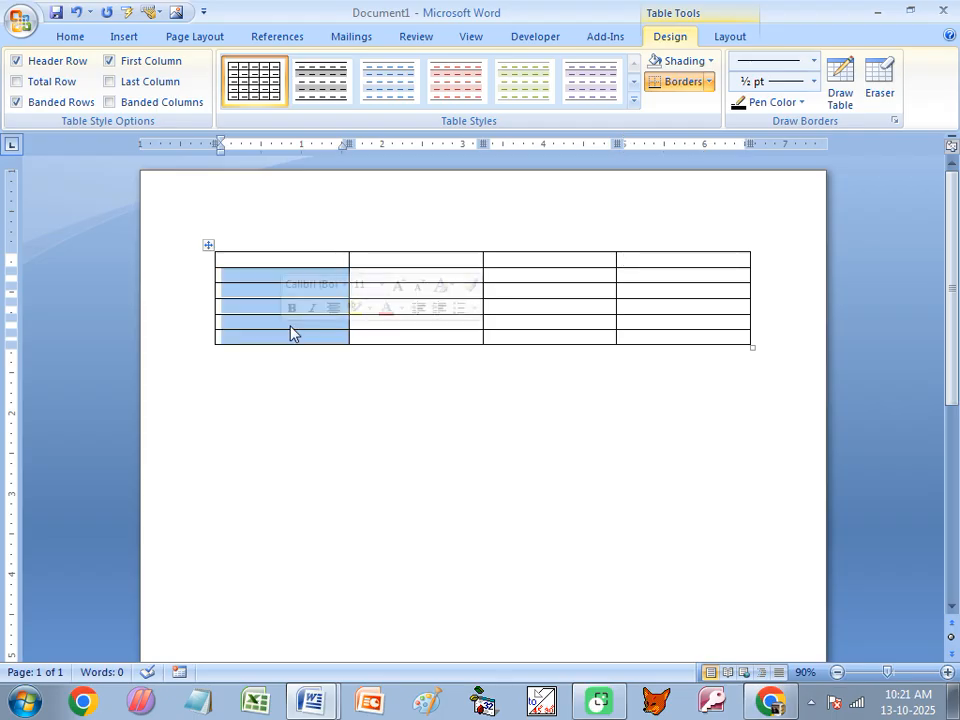
click(305, 266)
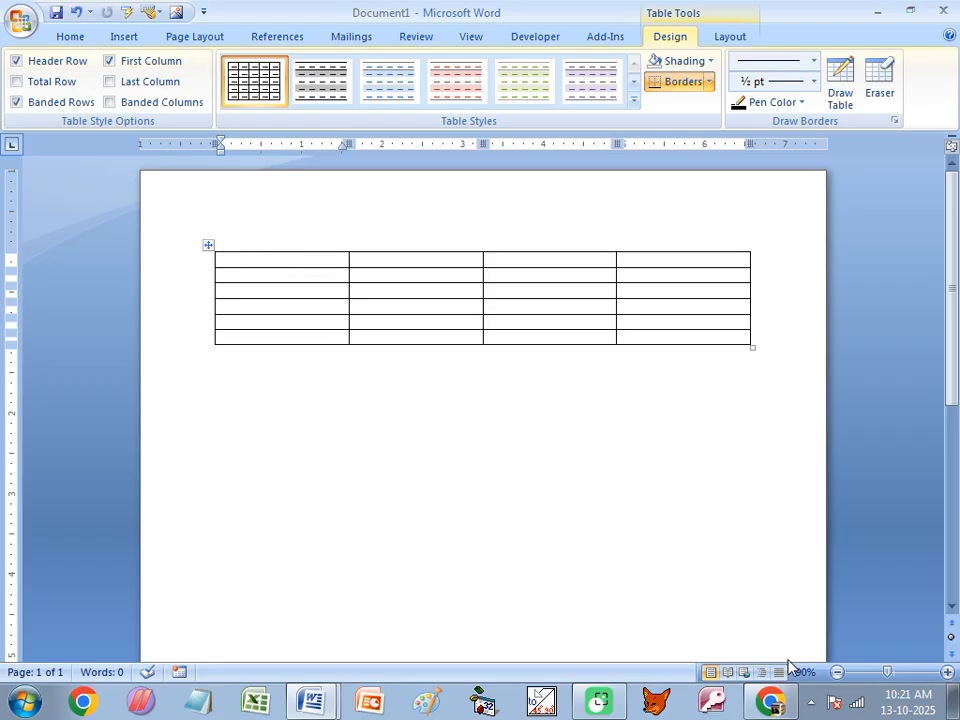
Step: Delete the entire table with 4 columns and 6 rows from the page
click(207, 248)
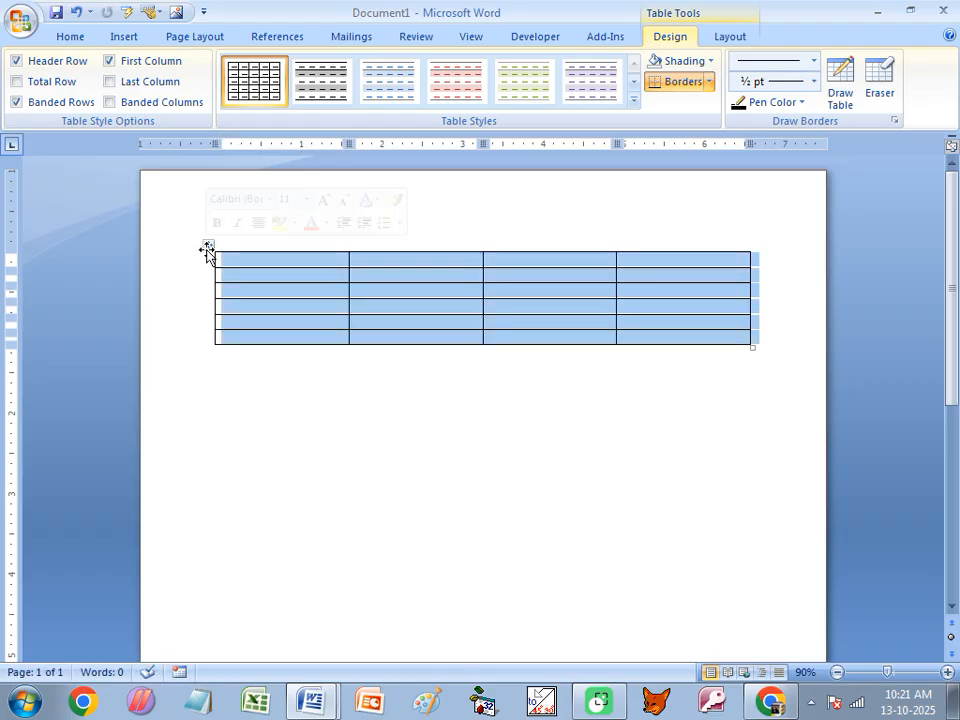
key(BackSpace)
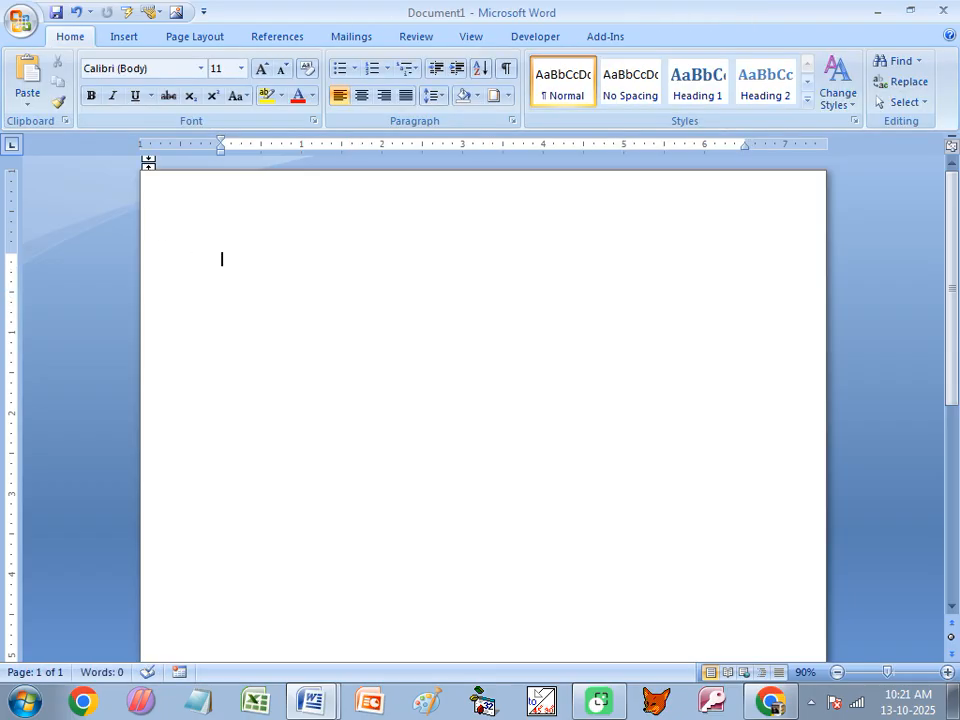
Step: Generate one paragraph of sample text on the blank page with =rand(1)
click(134, 44)
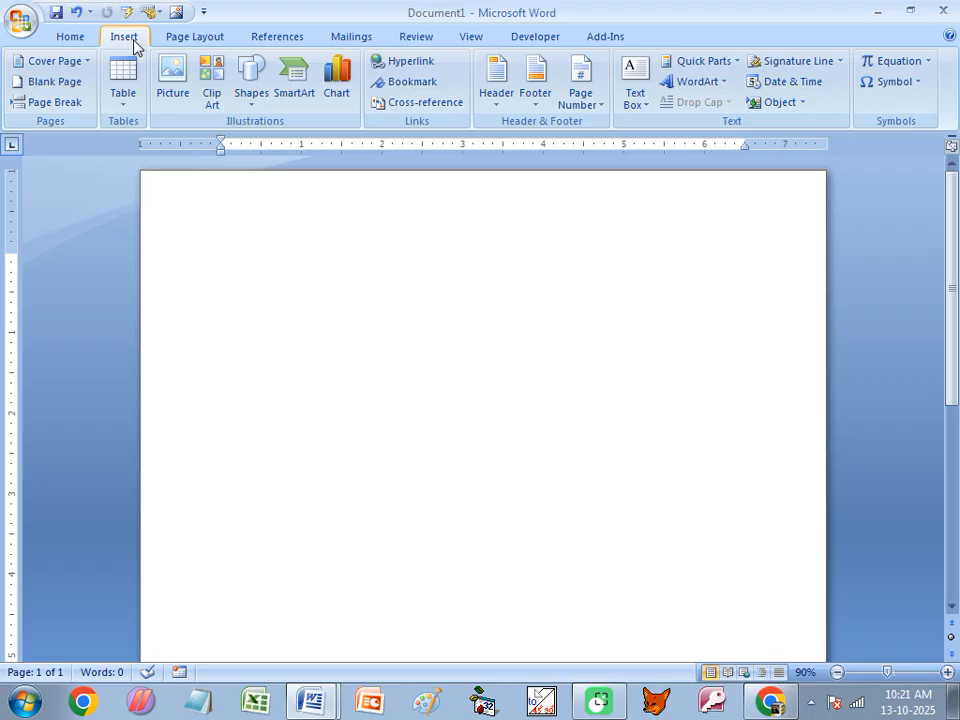
text(=rand(1)
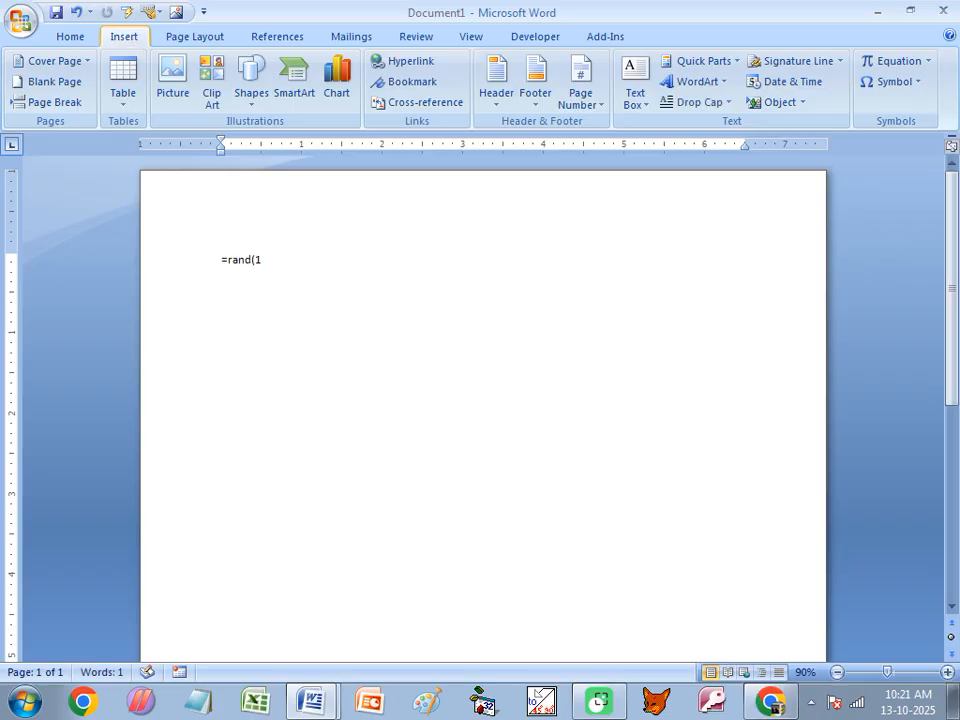
text())
key(Return)
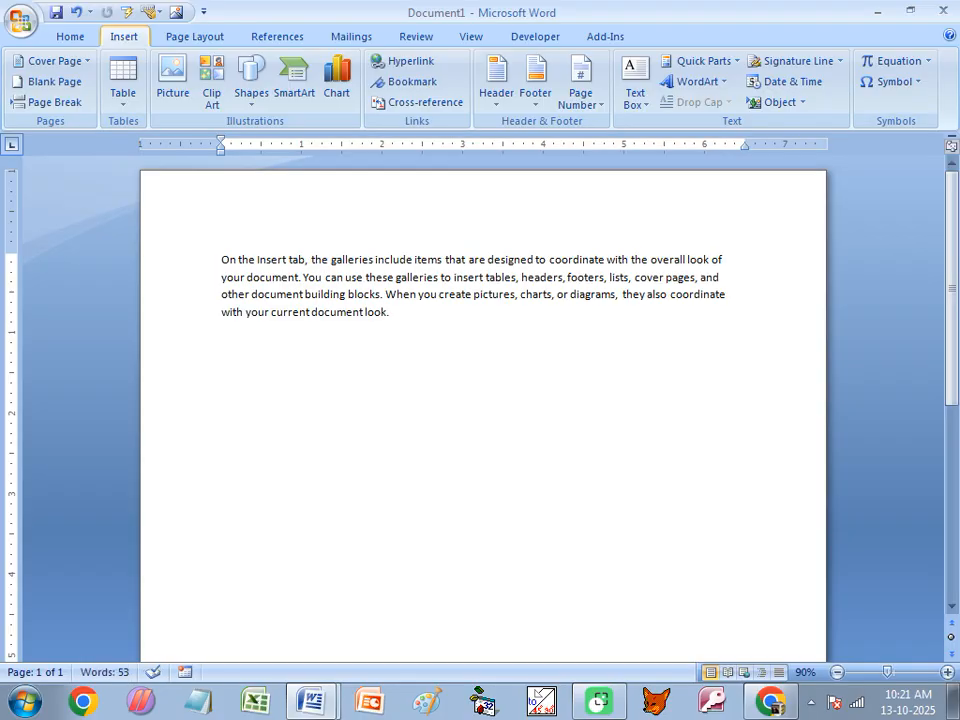
Step: Insert a table of 6 columns and 4 rows below the paragraph and generate another sample paragraph beneath it with =rand(1)
click(124, 100)
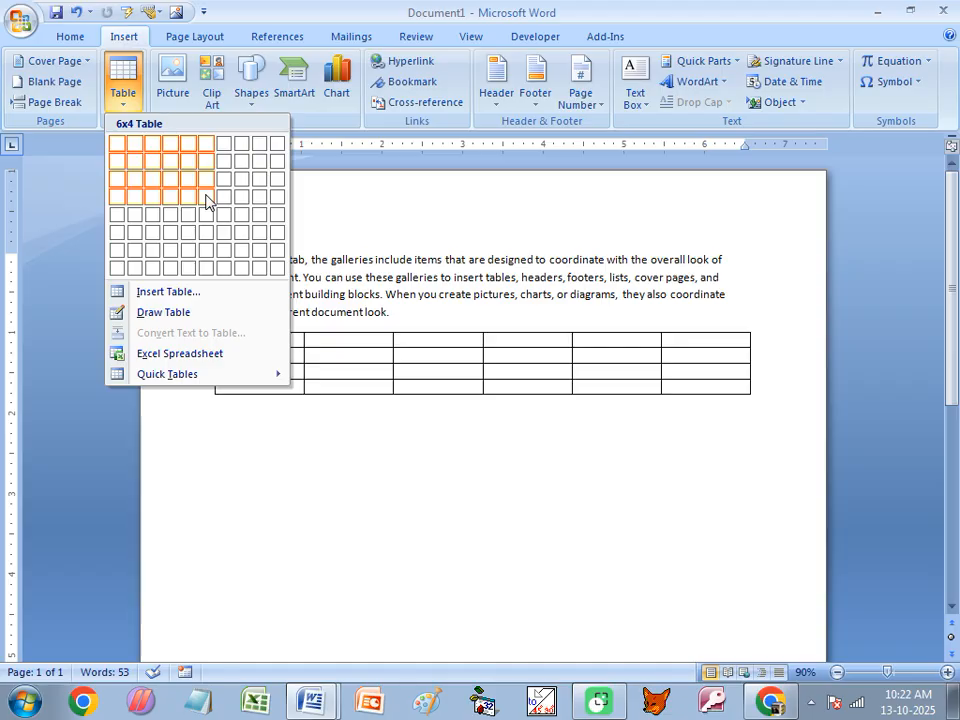
click(205, 197)
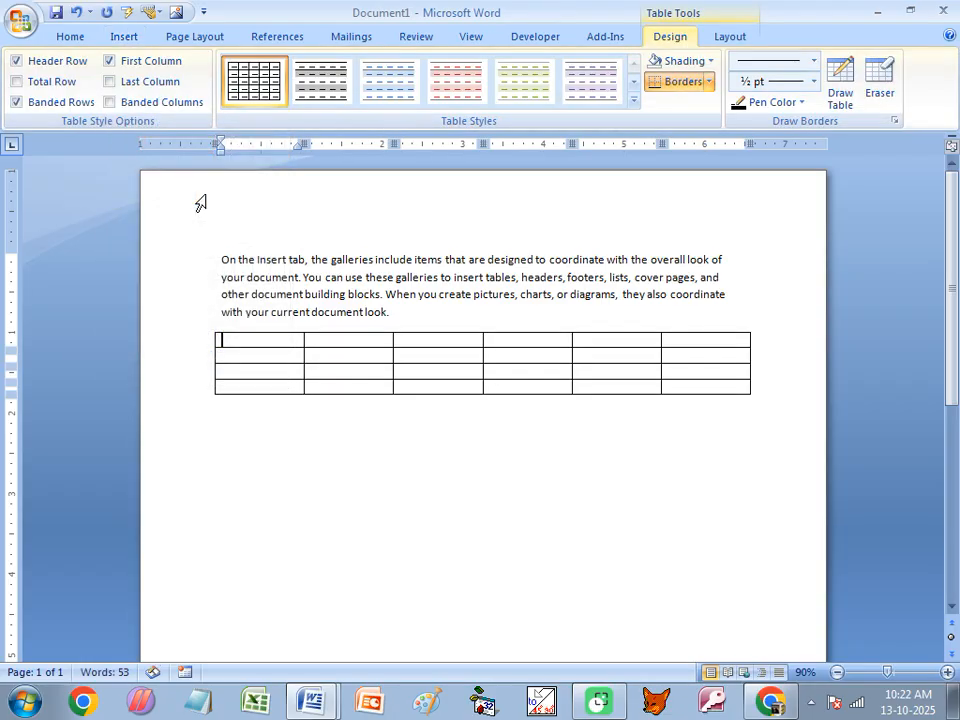
click(268, 480)
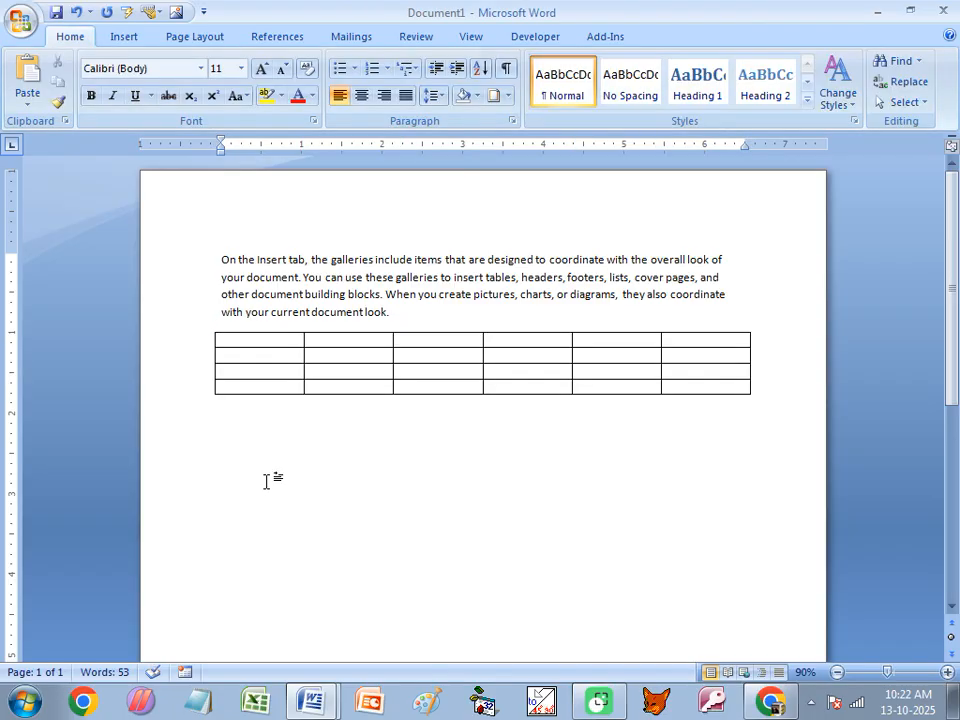
text(=rand(1))
key(Return)
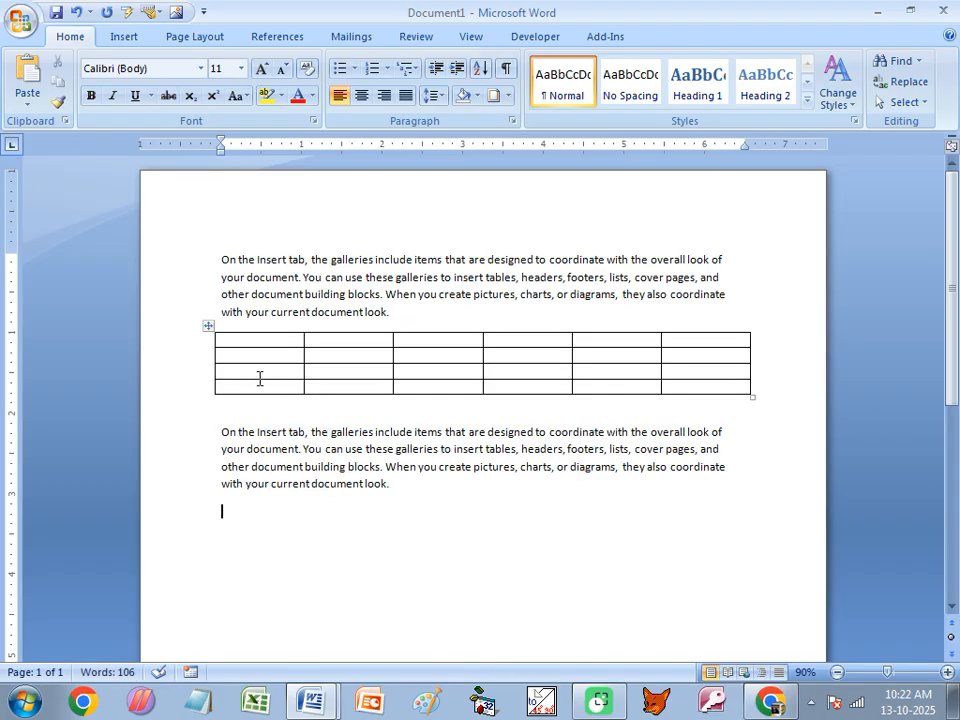
Step: Delete the whole document content, including both sample paragraphs and the table between them
click(259, 343)
click(360, 342)
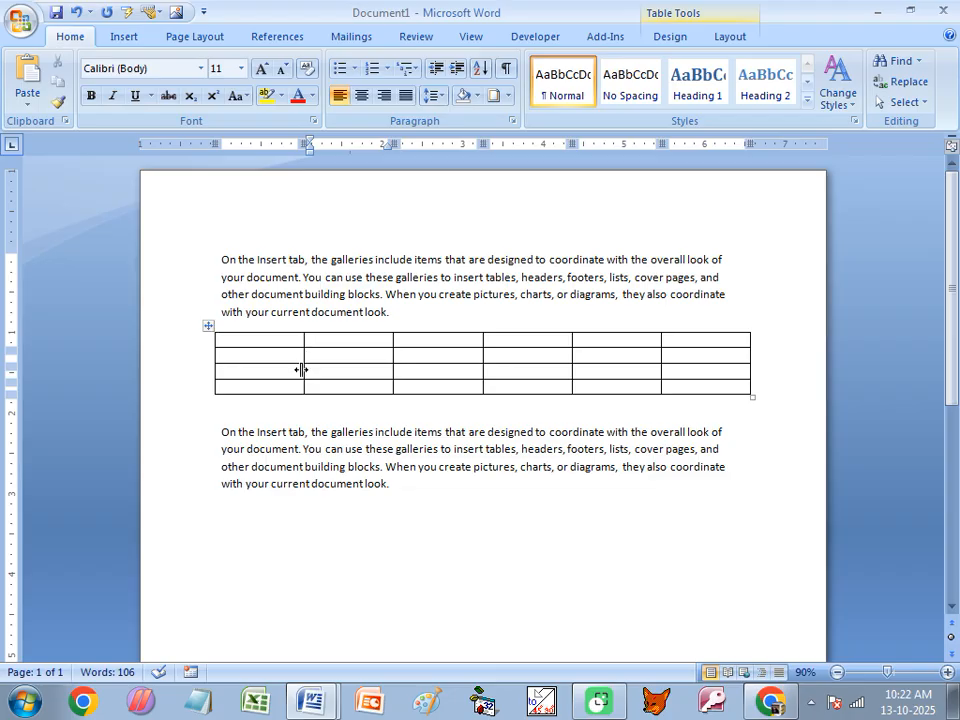
key(ctrl+a)
key(Delete)
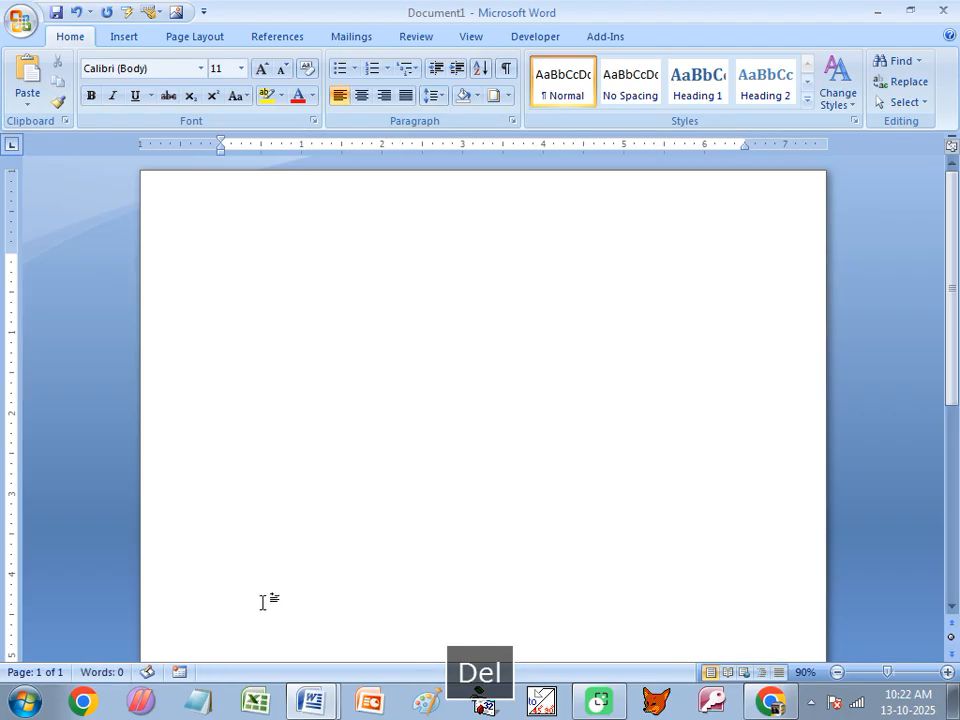
Step: Look at the sample marks table and its insertion steps in Class of CITA.docx
mouse_move(314, 703)
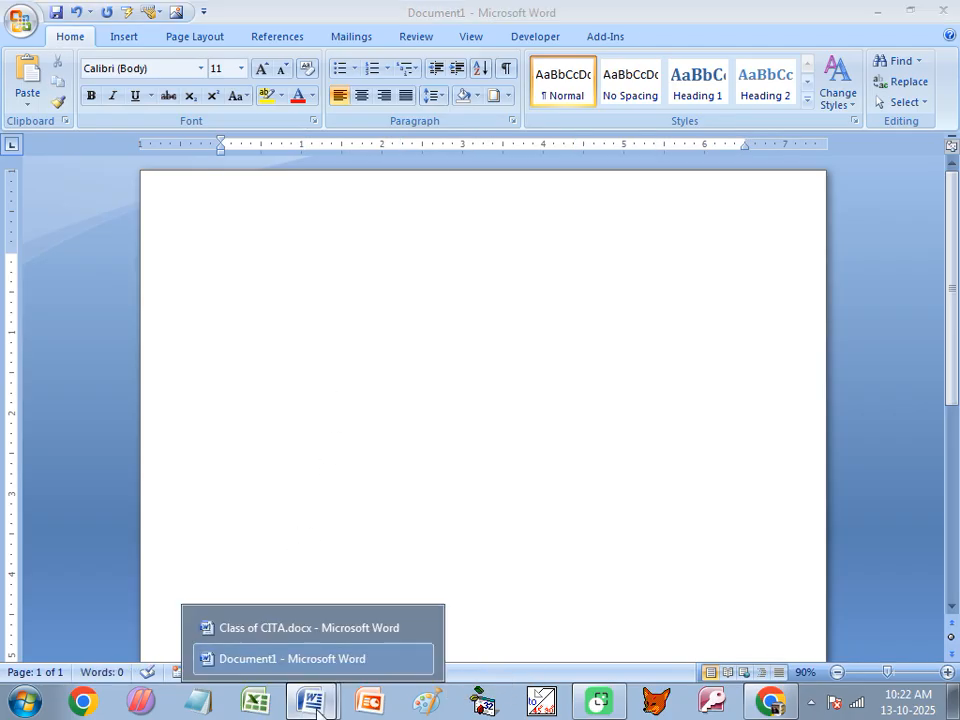
click(275, 628)
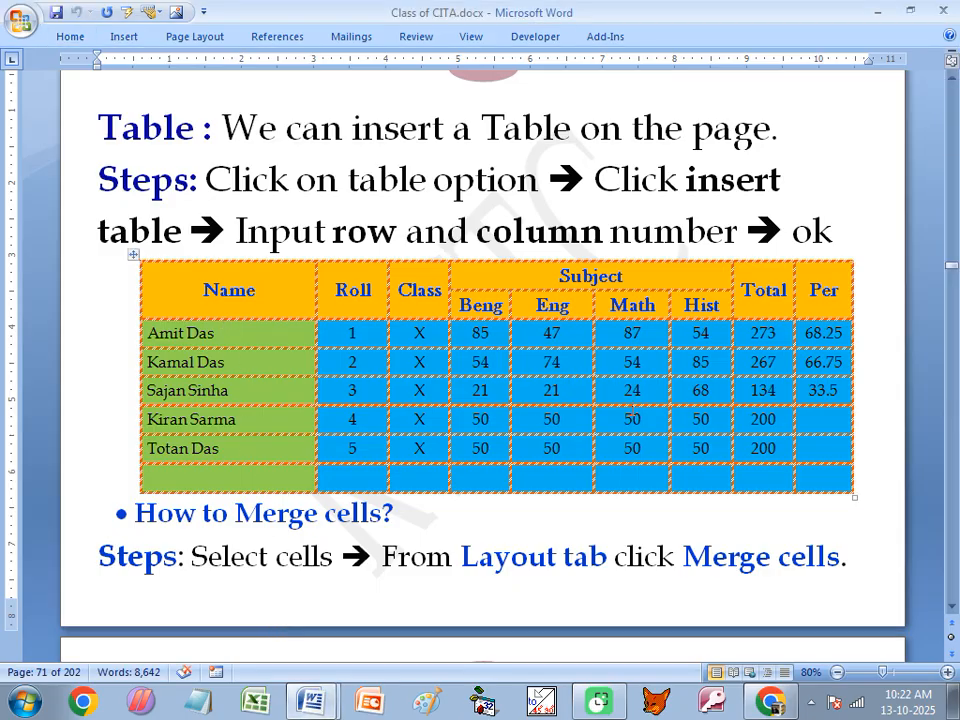
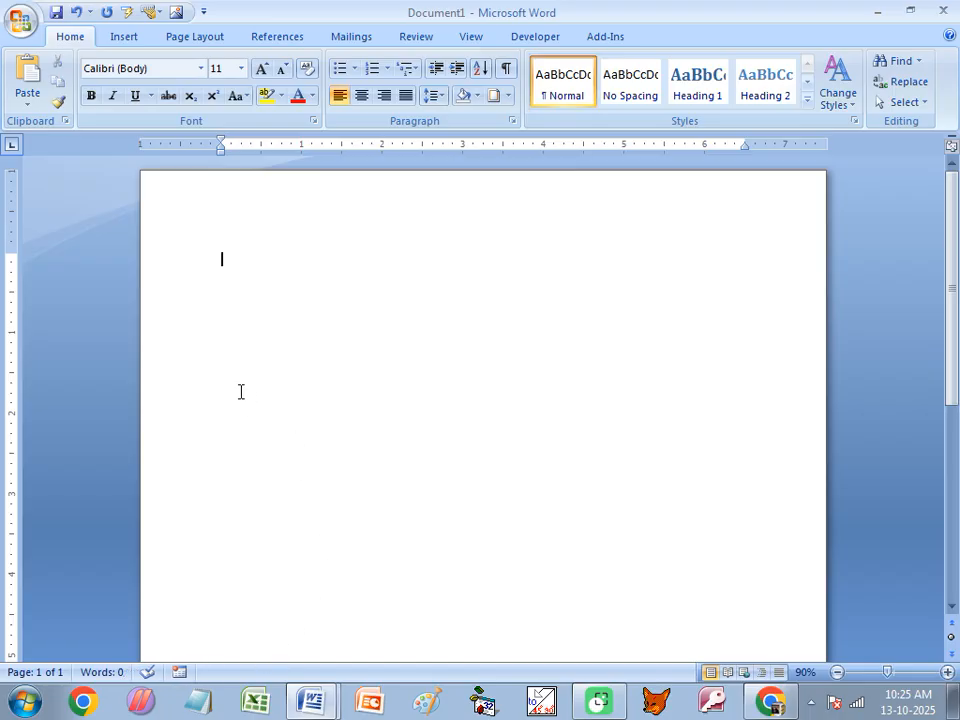
Step: Insert a table of 6 columns and 5 rows in Document1 using the size grid
click(126, 36)
click(123, 90)
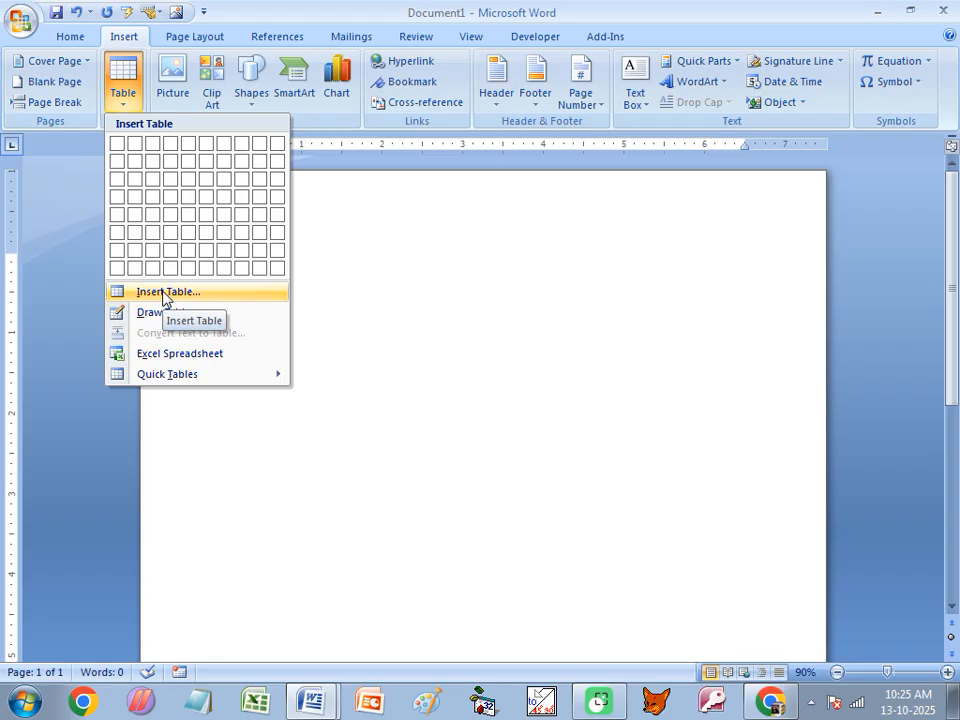
click(328, 281)
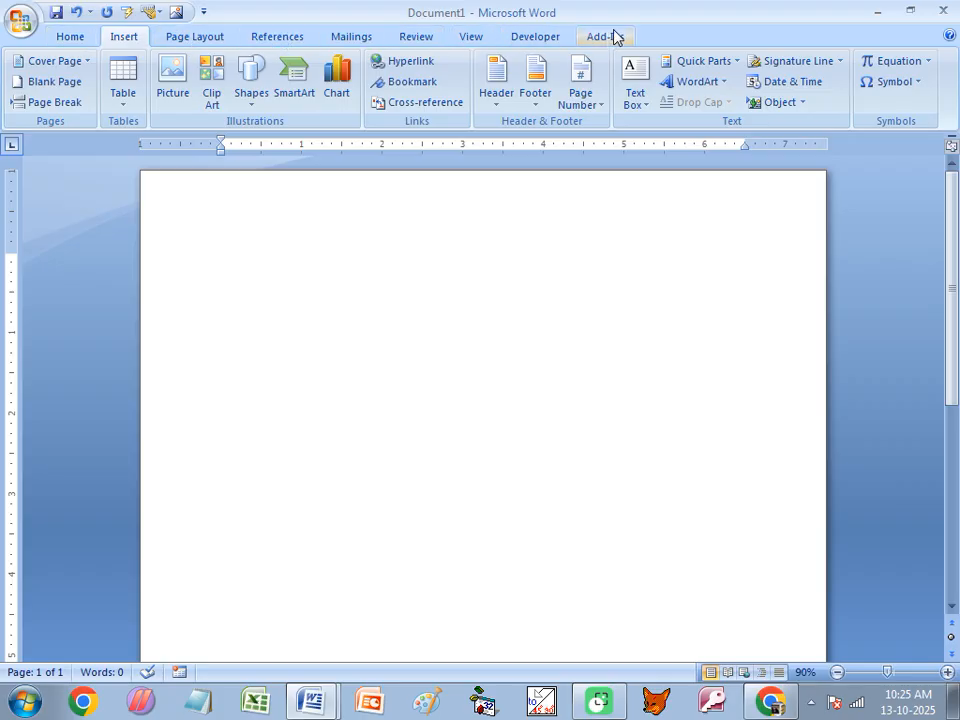
click(122, 104)
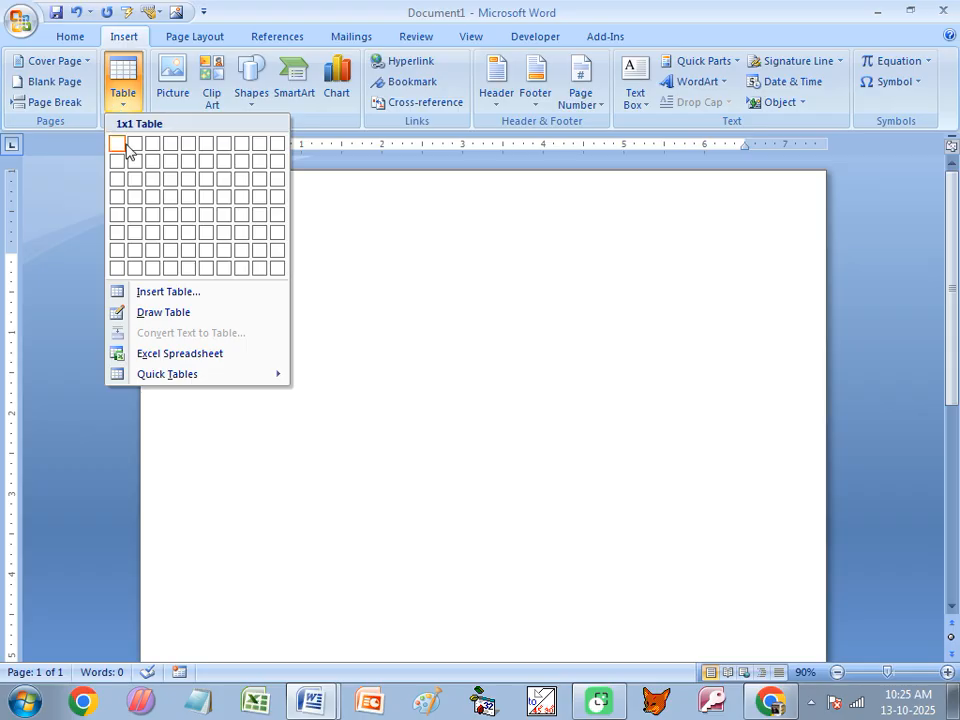
click(201, 220)
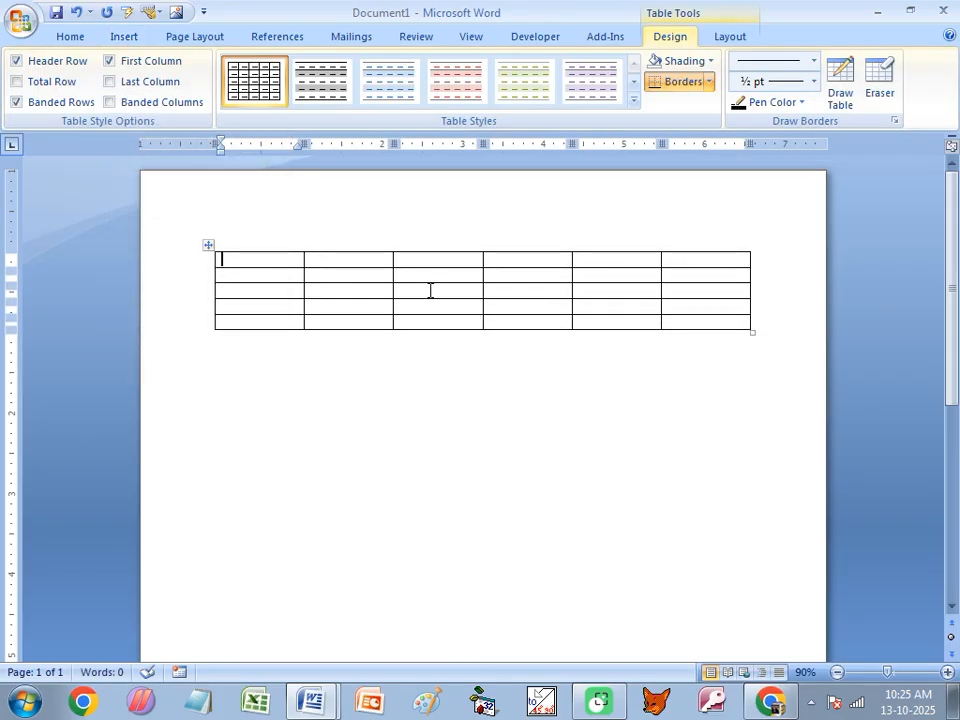
Step: Examine the table Design and Layout tools, placing the cursor outside and inside the table to compare which tools are offered
click(737, 37)
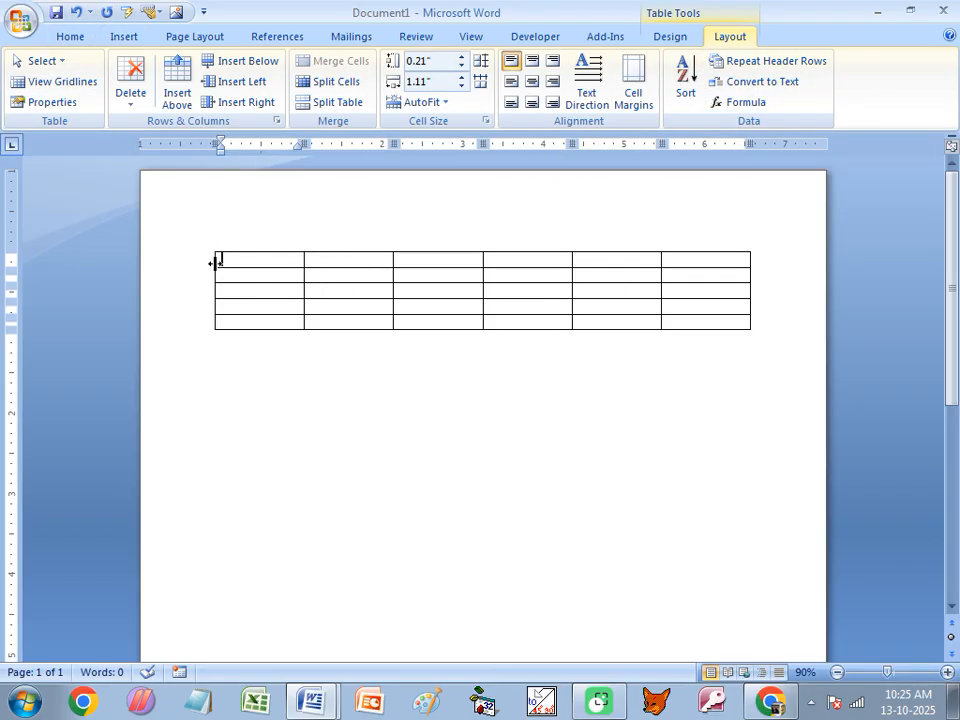
click(683, 40)
click(754, 41)
click(257, 407)
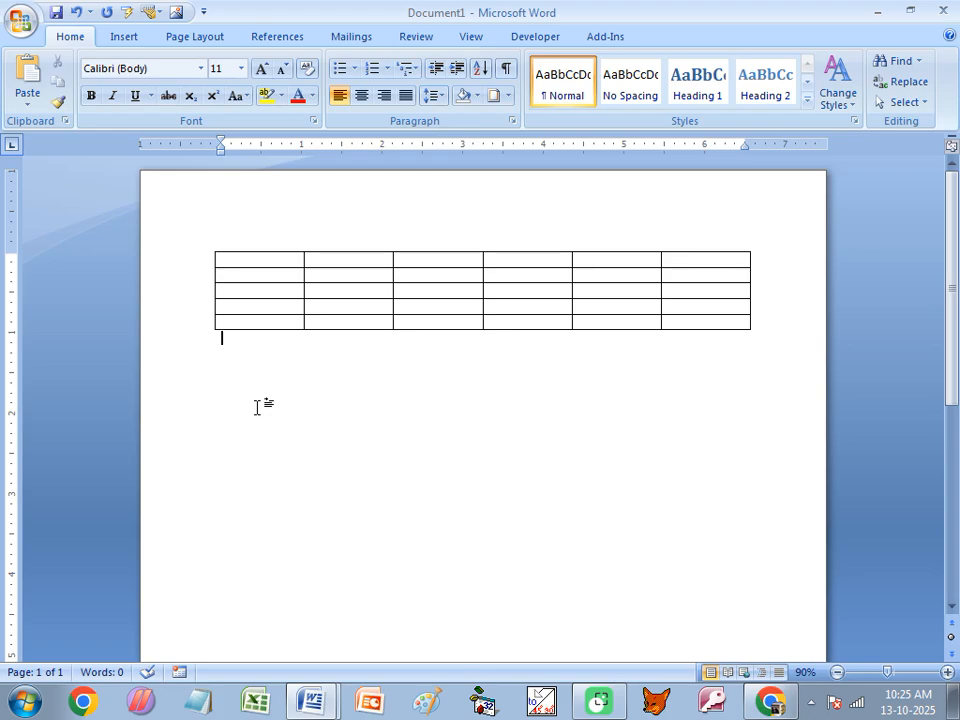
click(258, 264)
click(674, 38)
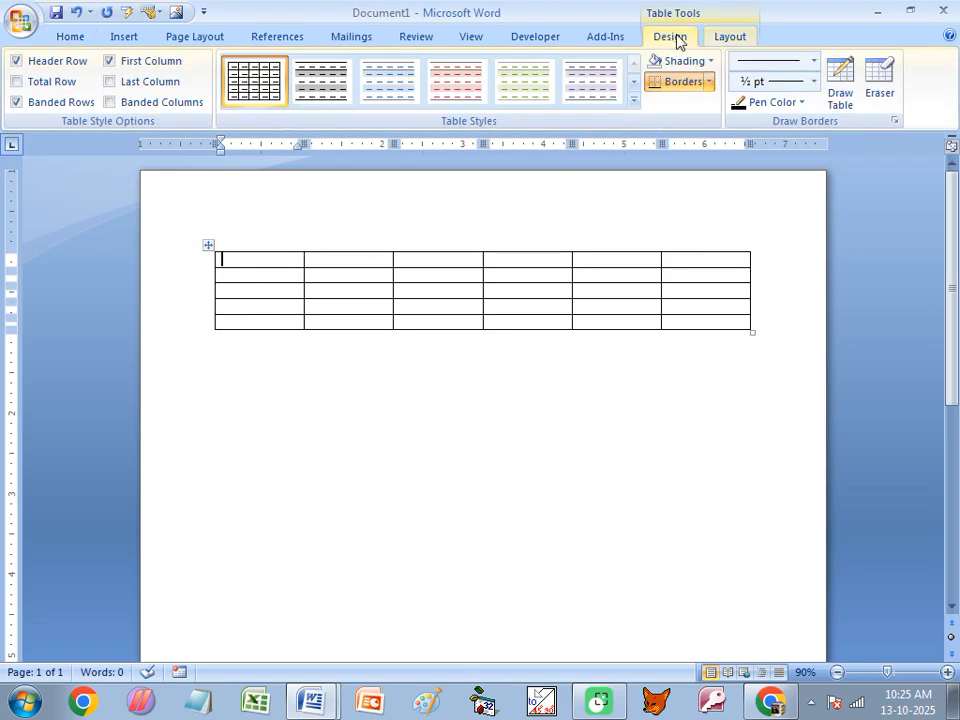
click(735, 40)
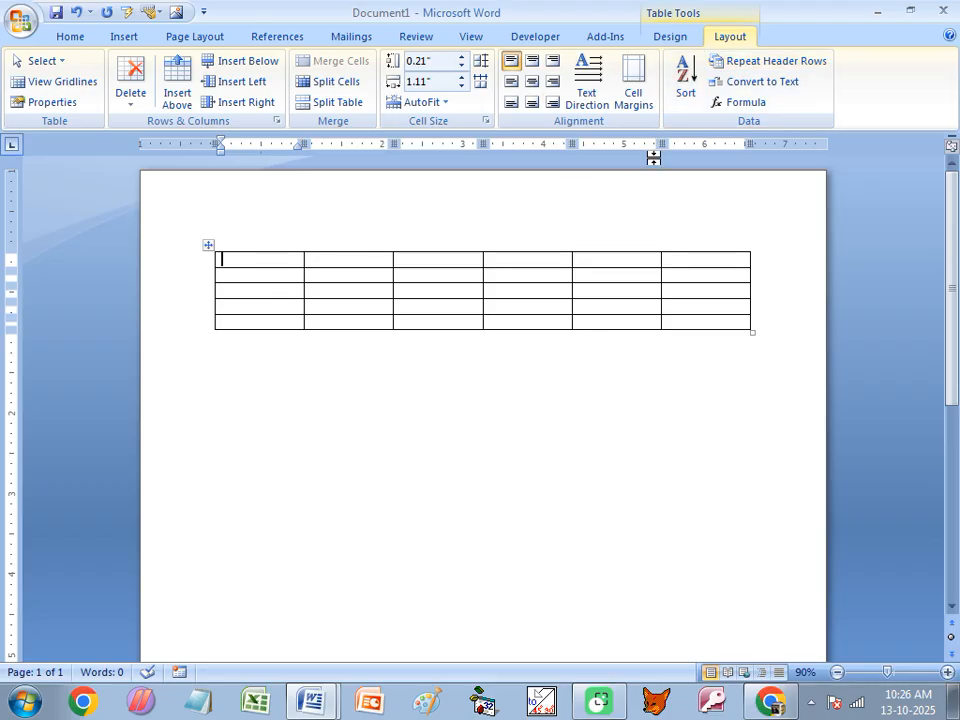
Step: Delete the entire table with 6 columns and 5 rows from the page
click(207, 246)
key(BackSpace)
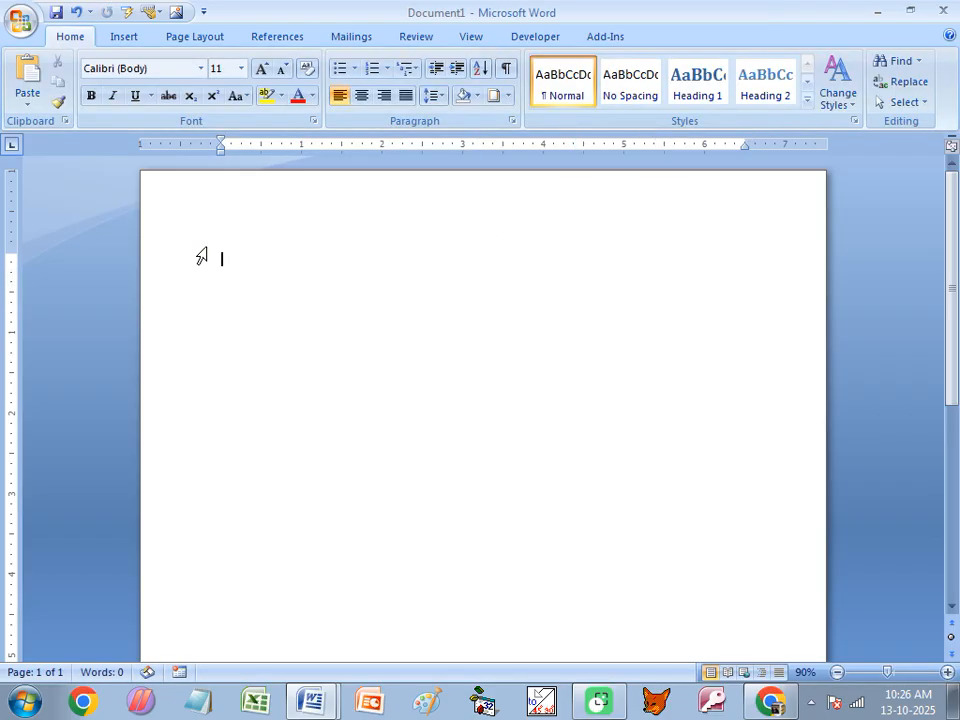
Step: Insert a new table by specifying 8 columns and 7 rows
click(124, 38)
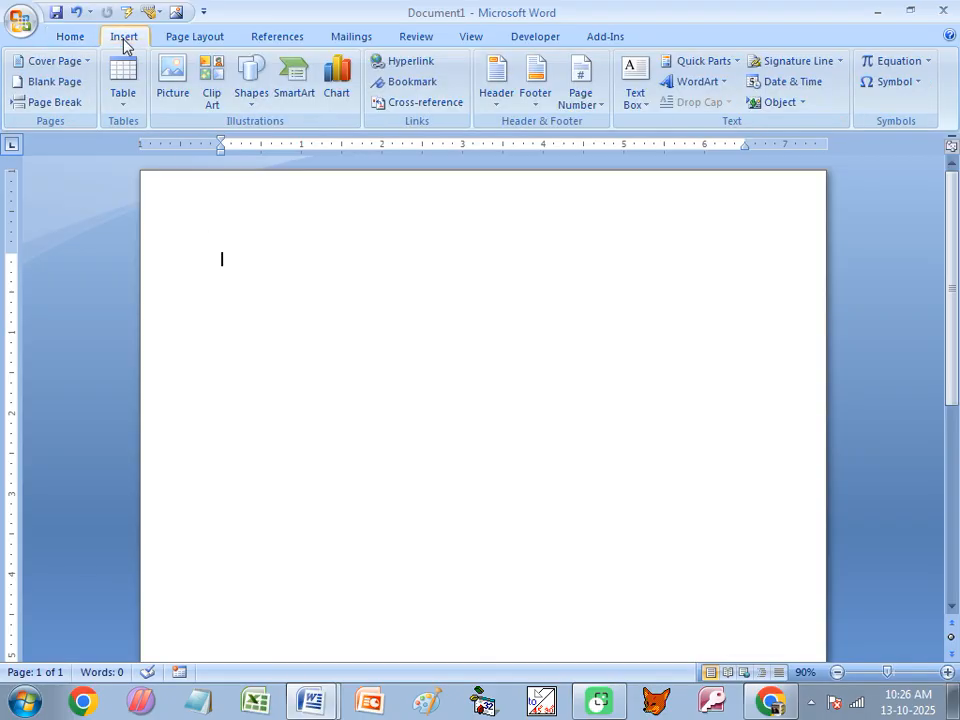
click(122, 110)
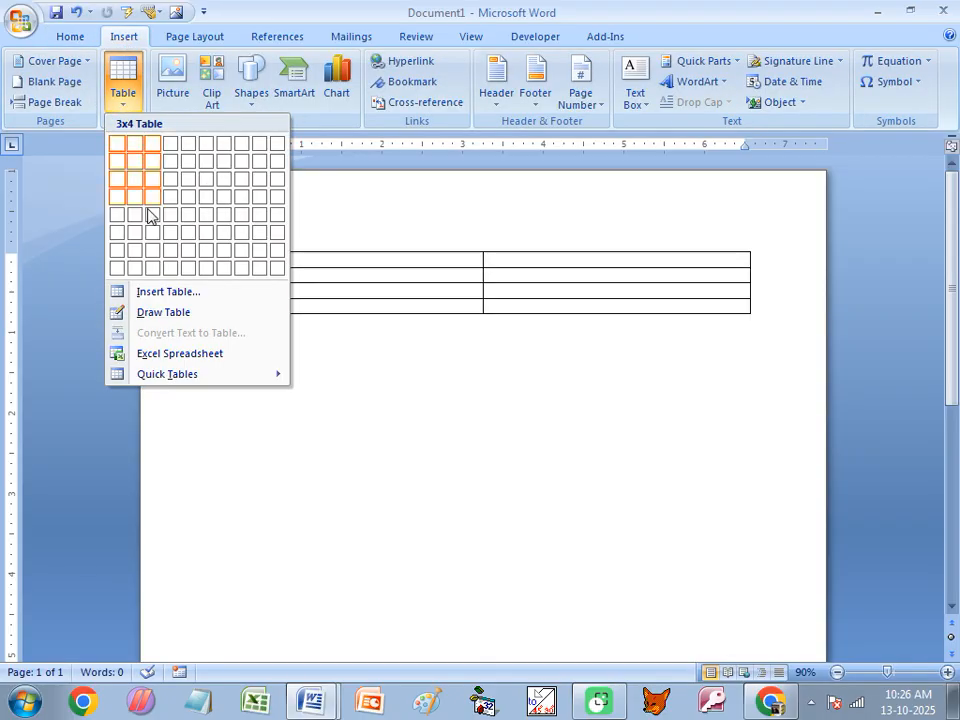
click(158, 292)
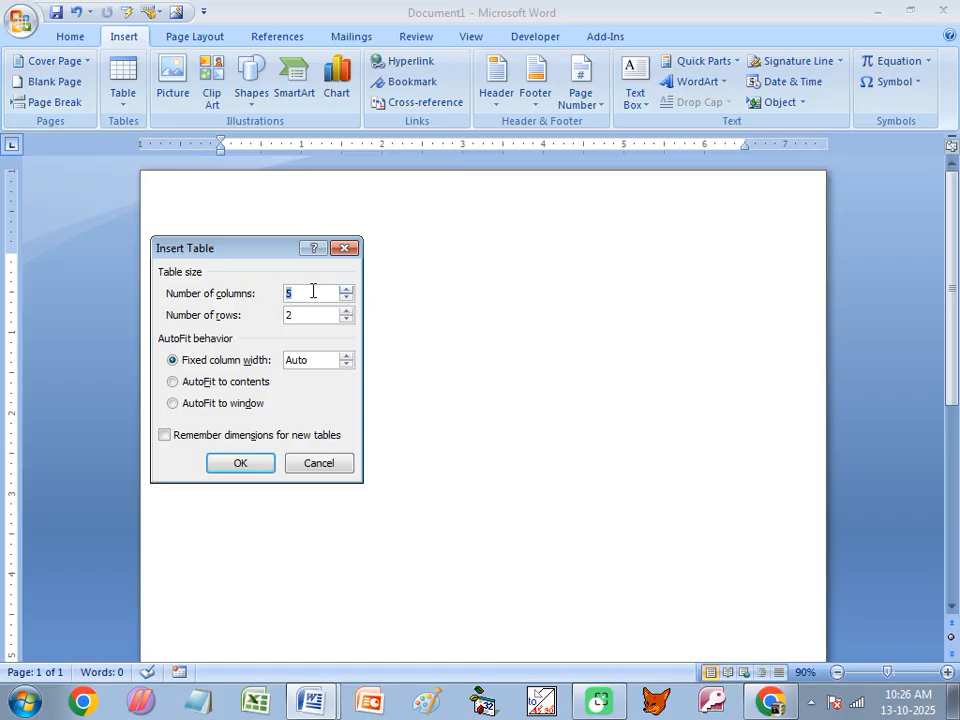
click(347, 290)
click(347, 290)
click(347, 290)
click(346, 311)
click(346, 311)
click(347, 312)
click(347, 312)
click(253, 461)
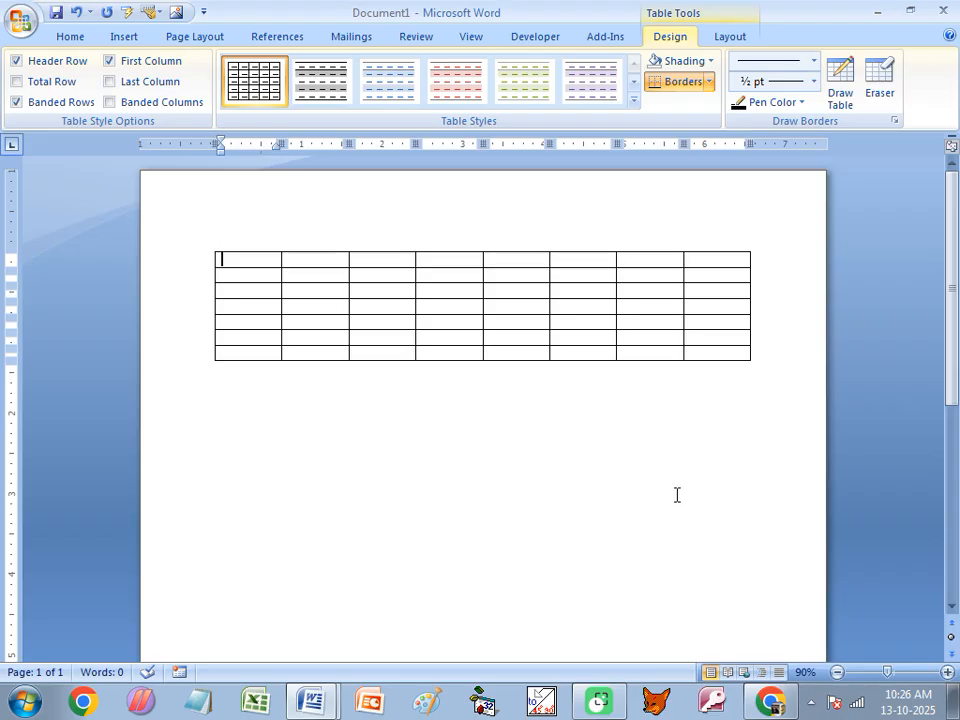
Step: Enlarge the whole table from its lower corner, making all rows clearly taller and the columns slightly wider
ctrl+scroll(638, 439, up, 4)
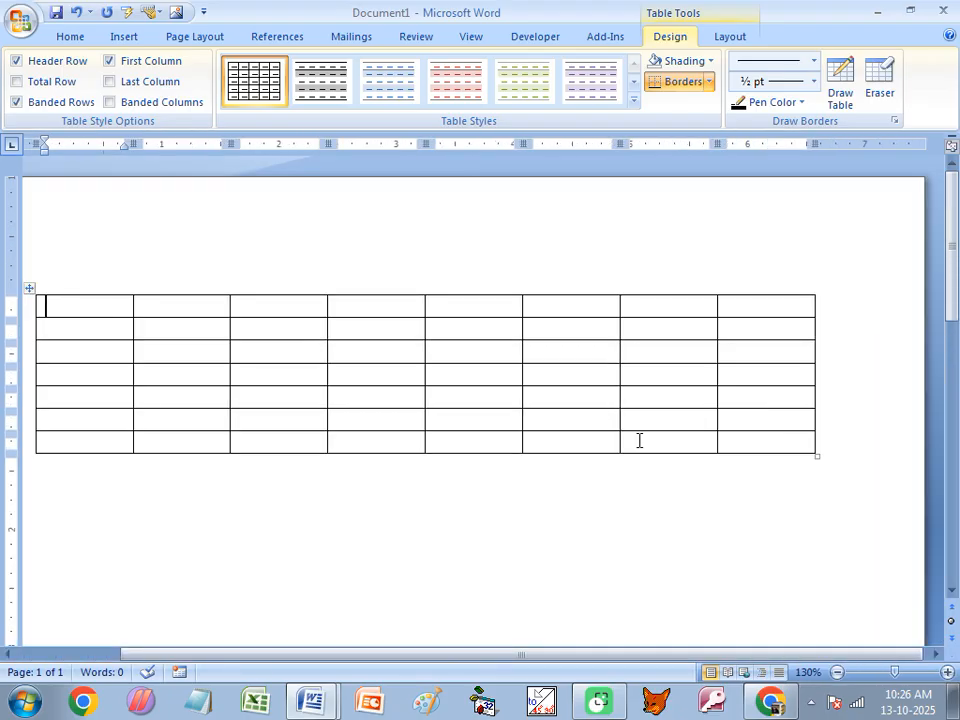
ctrl+scroll(640, 441, down, 1)
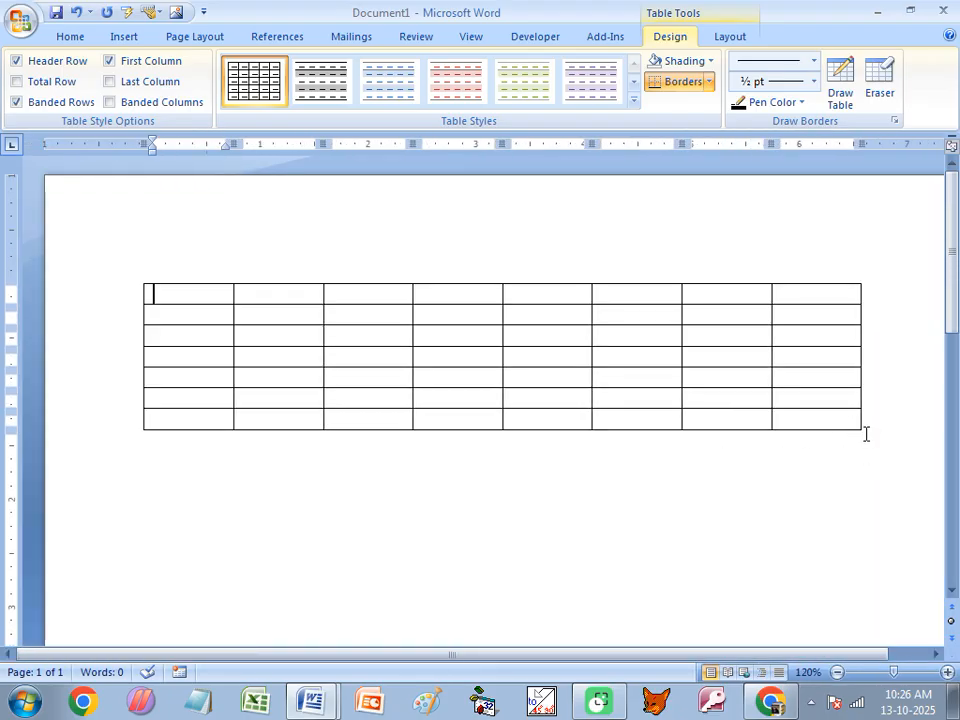
click(831, 418)
drag(866, 431, 880, 475)
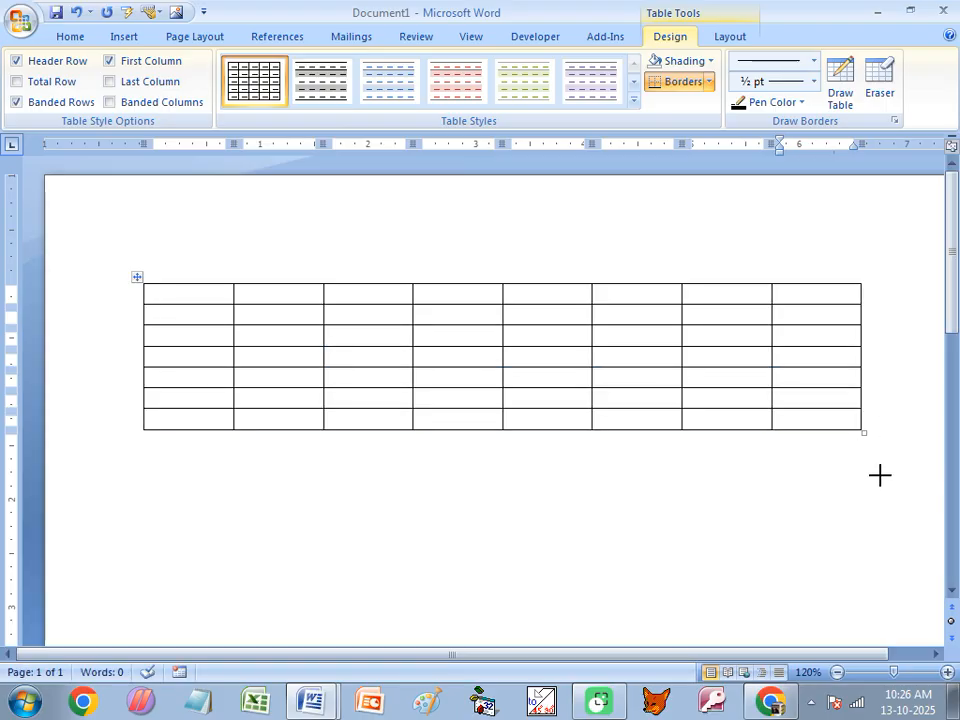
click(146, 293)
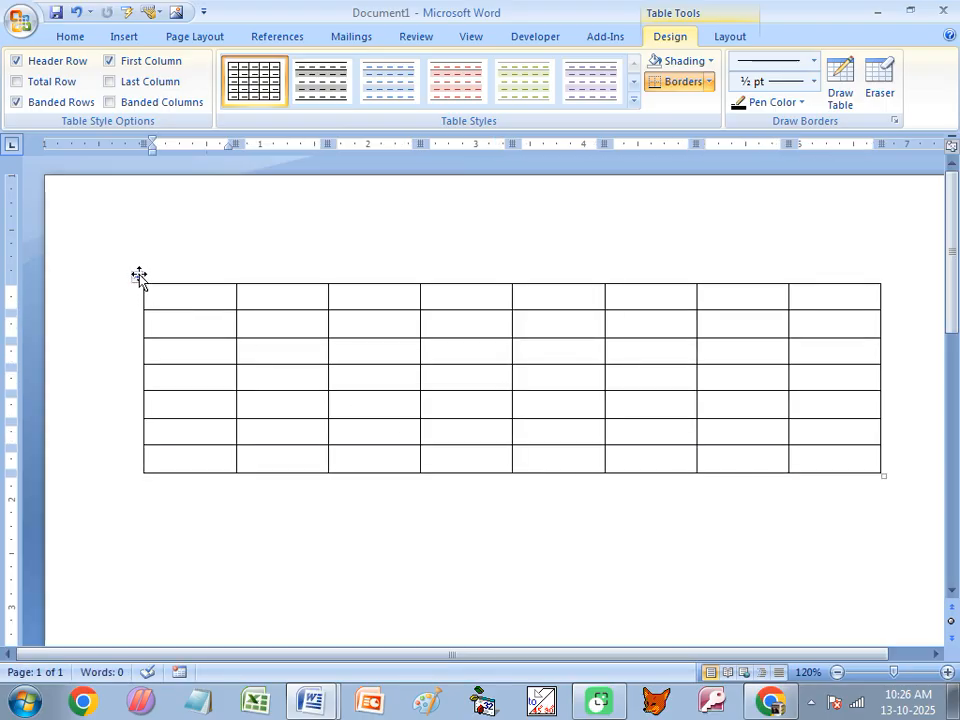
drag(139, 277, 127, 346)
scroll(651, 510, down, 3)
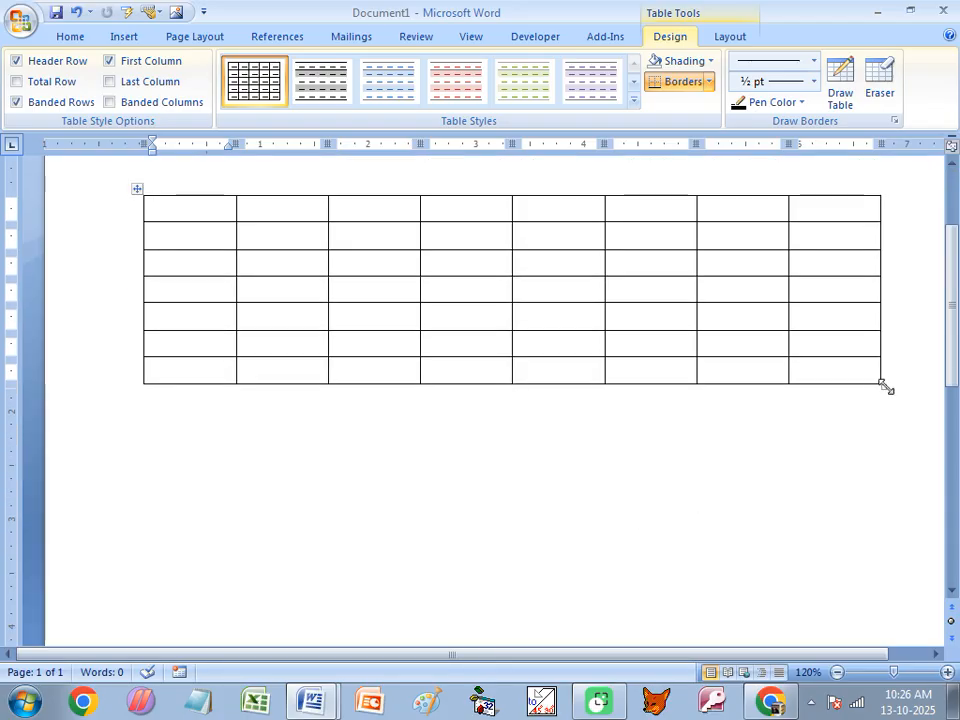
drag(883, 388, 882, 428)
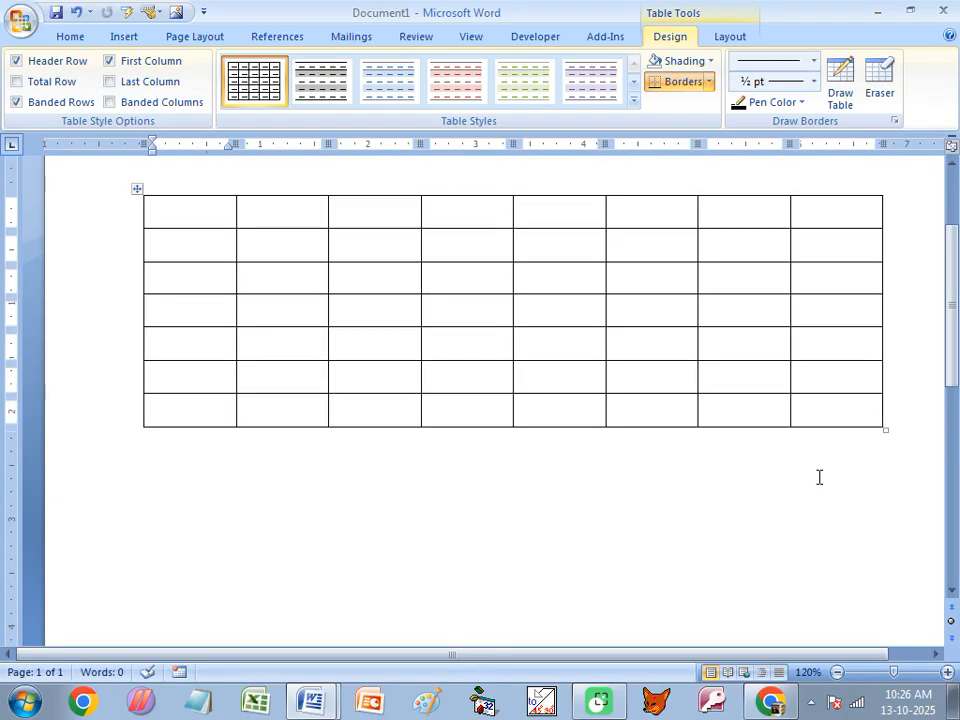
scroll(354, 342, up, 1)
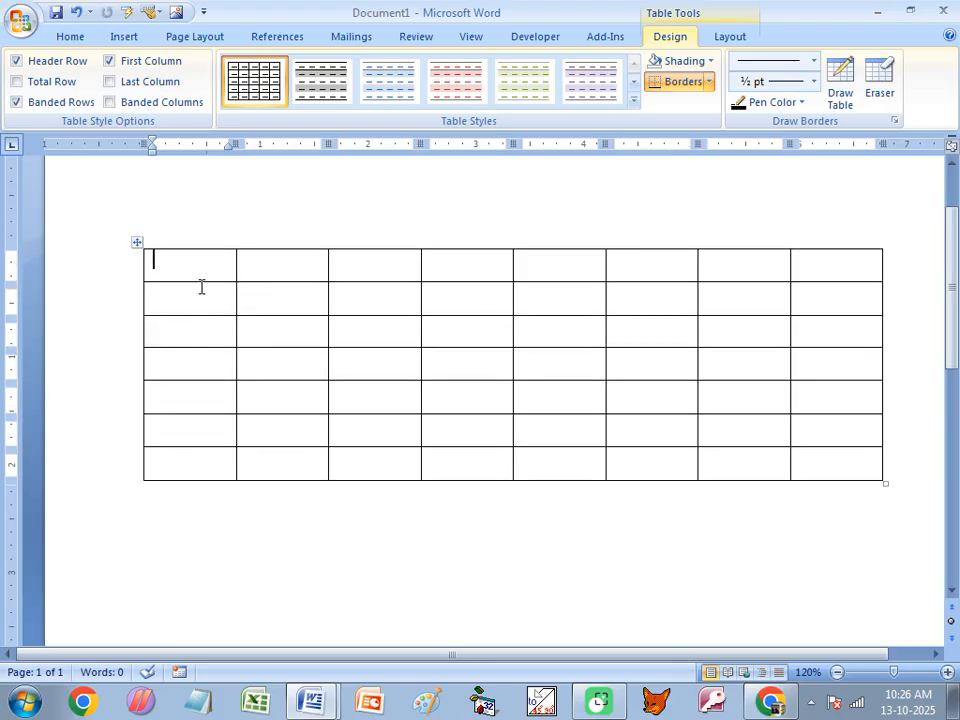
Step: Look at the instructions for merging cells below the sample marks table in Class of CITA.docx
mouse_move(312, 700)
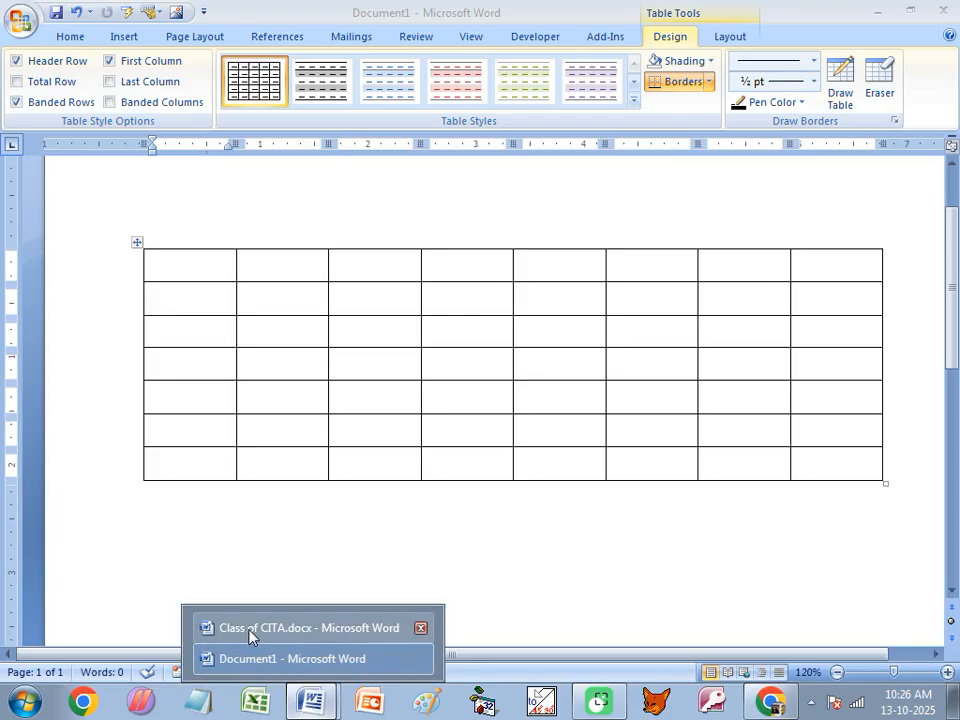
click(253, 628)
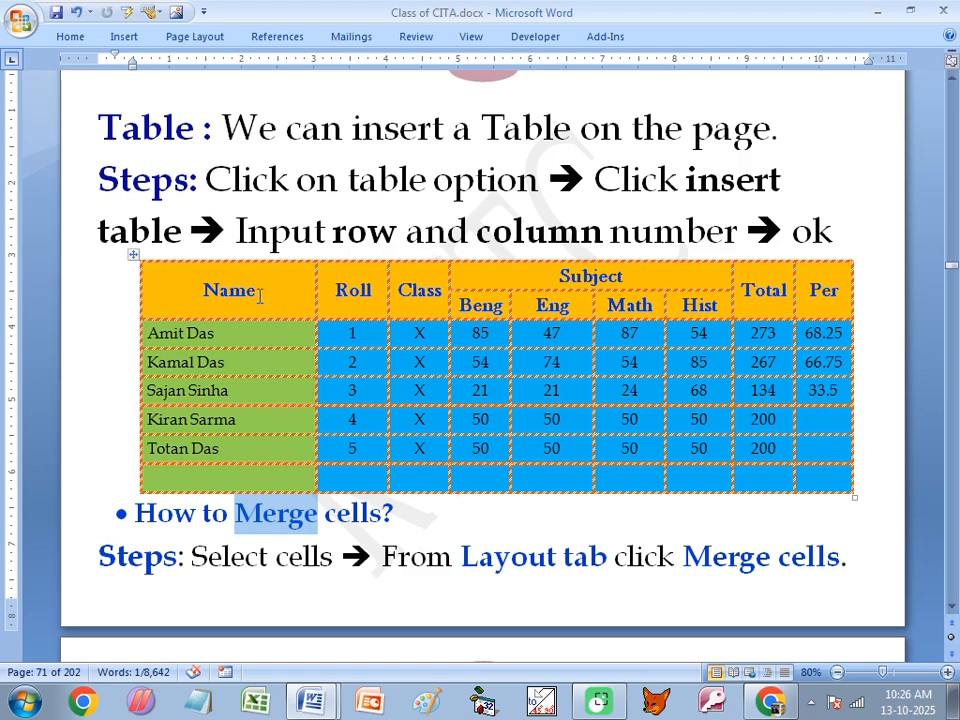
click(235, 513)
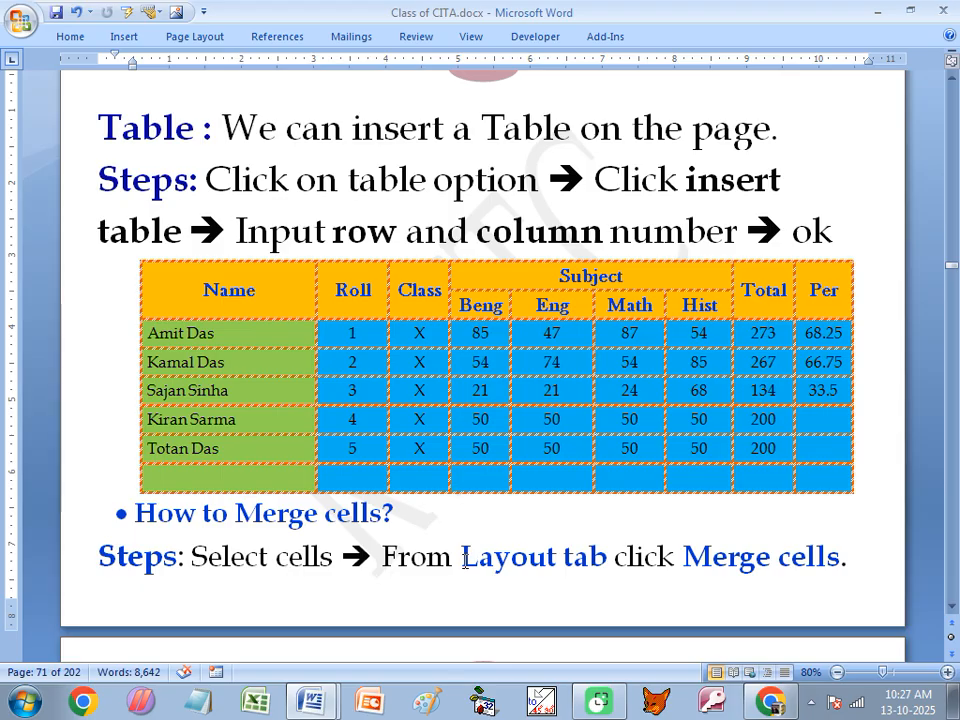
Step: Highlight "Layout tab" and "Select cells" in the merge instructions, and switch back to the table in Document1
drag(463, 558, 611, 557)
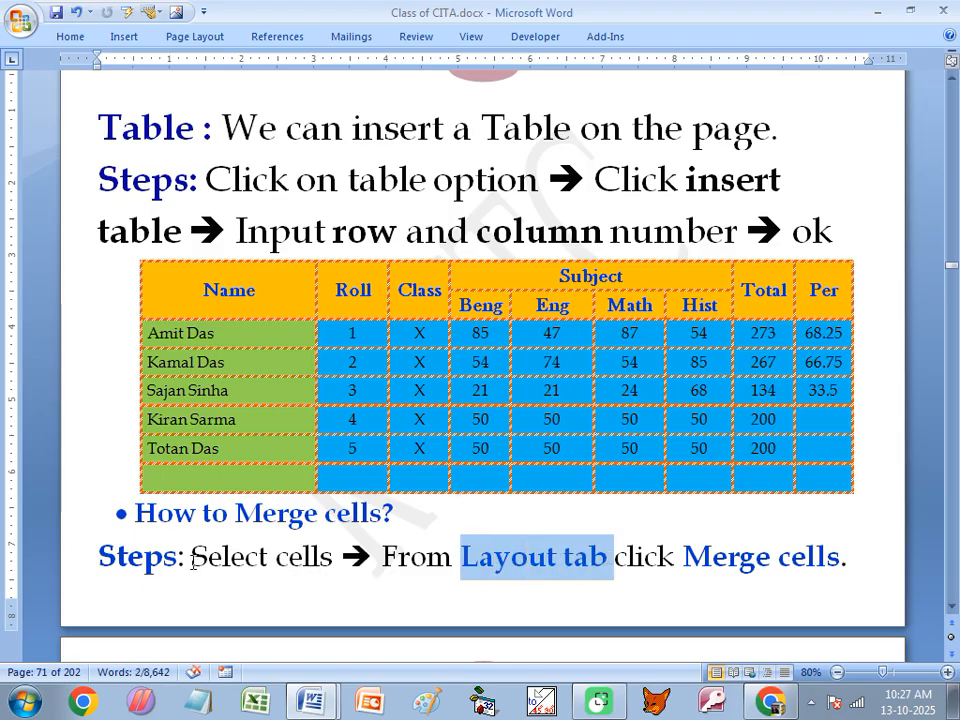
drag(193, 558, 333, 558)
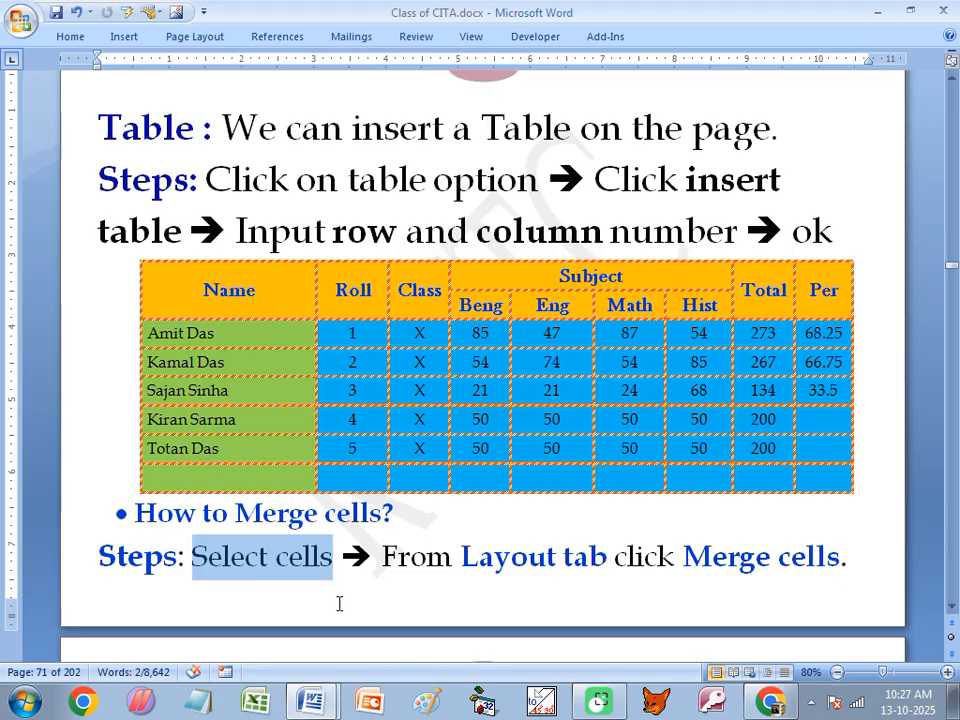
click(311, 700)
click(343, 659)
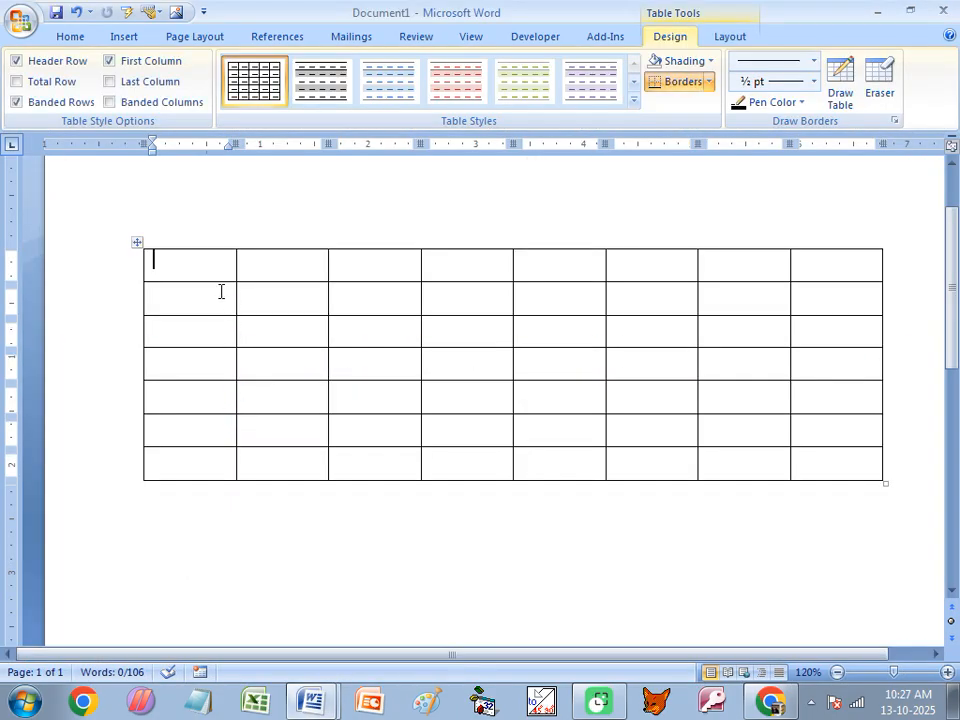
Step: Practise selecting cell ranges: the first column's top two cells, five cells across the first row, and five cells down the second column
drag(211, 270, 210, 287)
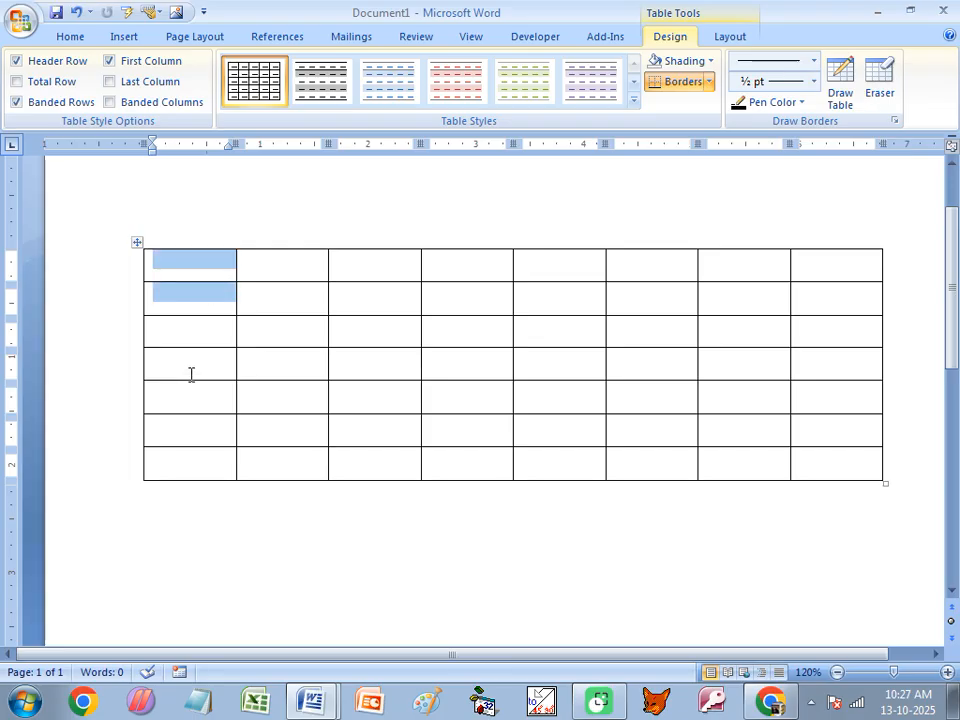
mouse_move(277, 281)
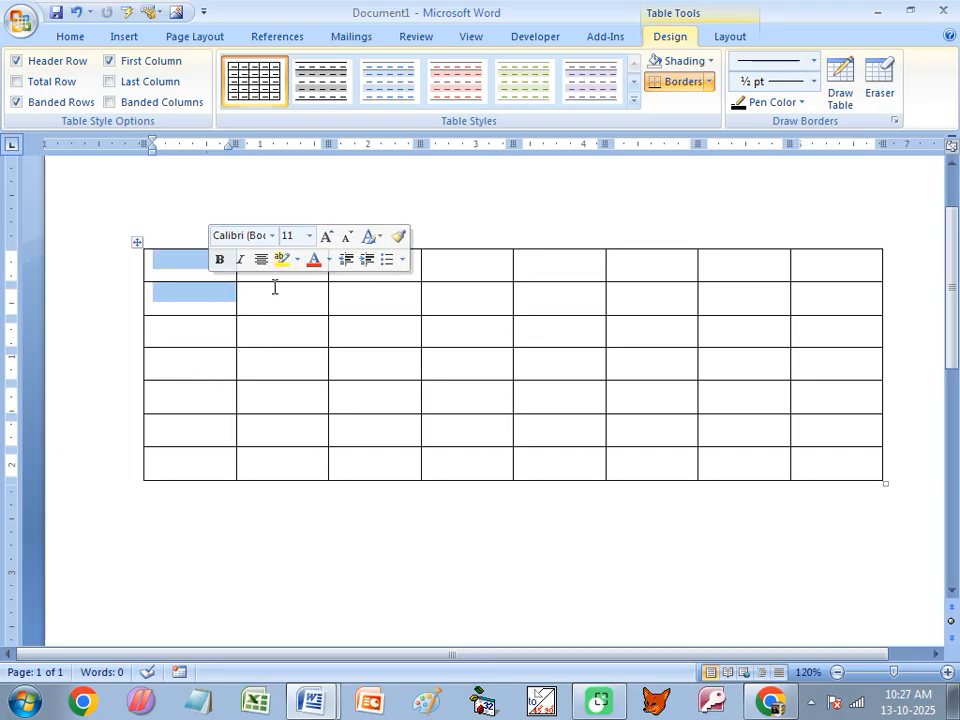
drag(262, 263, 612, 260)
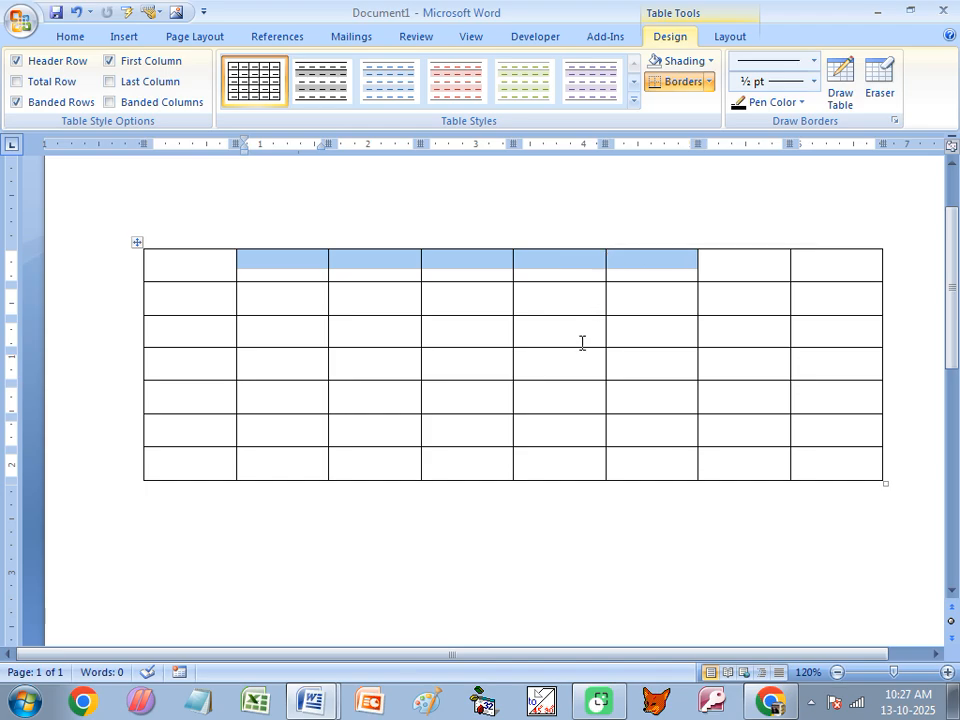
drag(286, 314, 286, 423)
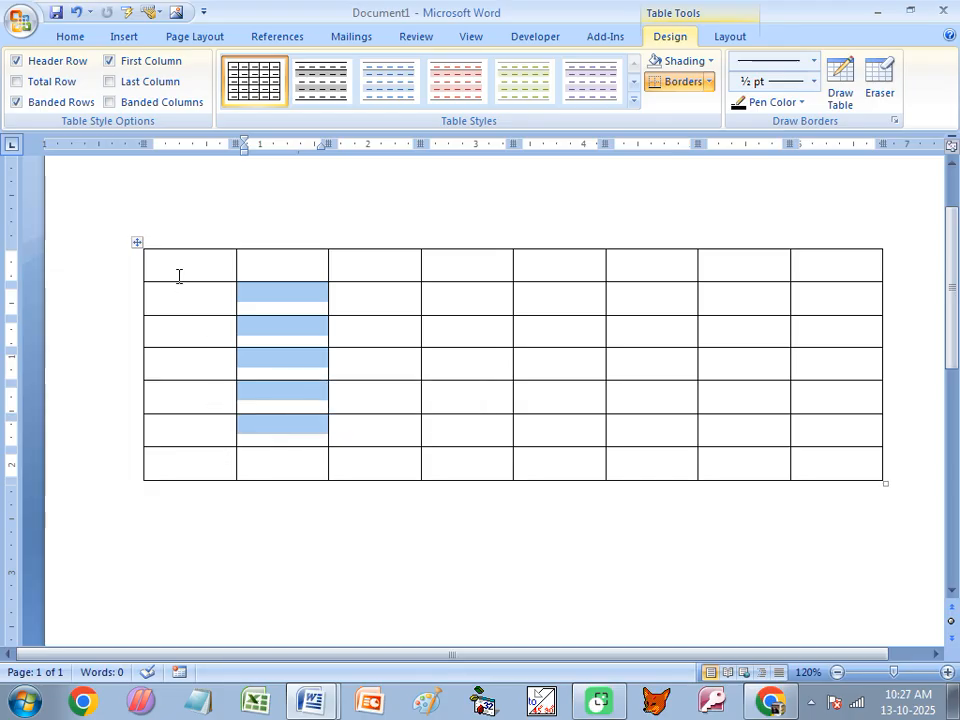
Step: Merge the top two cells of the first column into one cell
drag(179, 276, 182, 291)
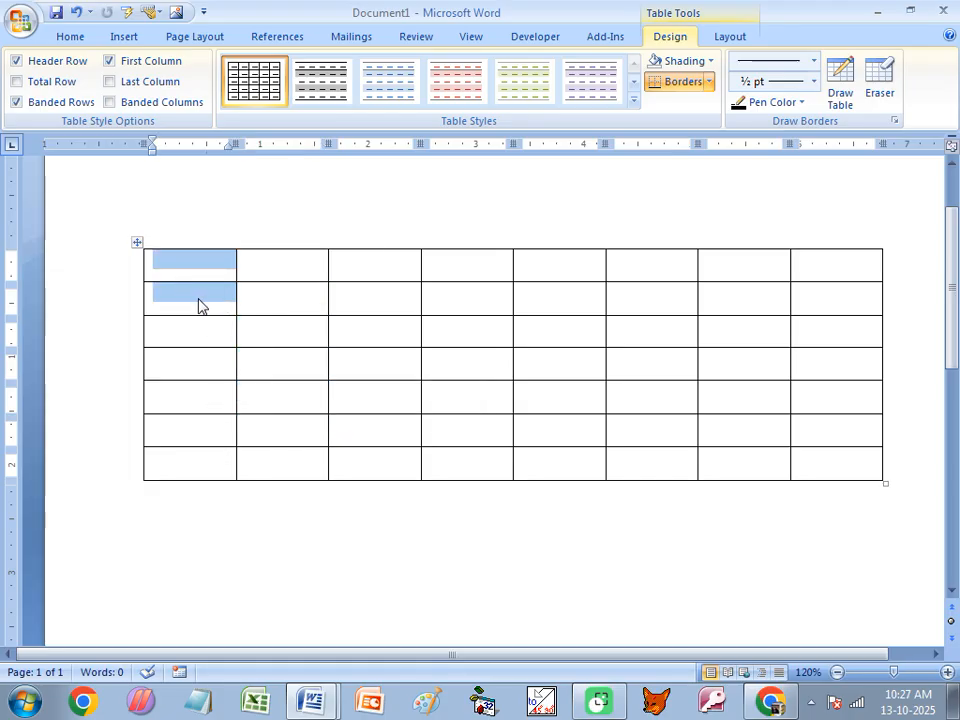
click(729, 37)
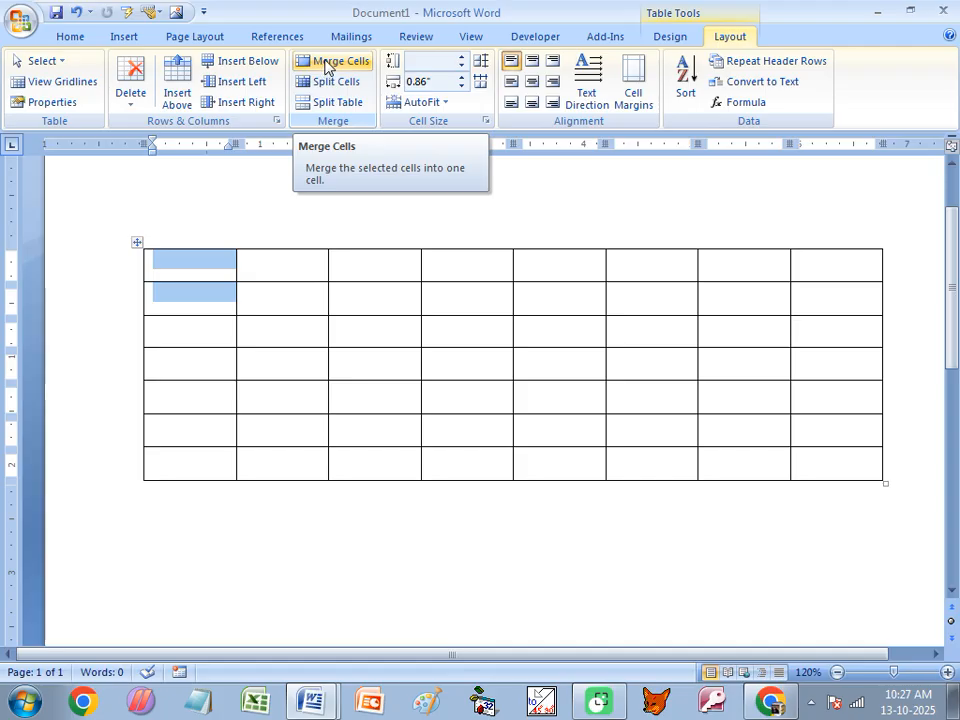
click(323, 66)
click(186, 292)
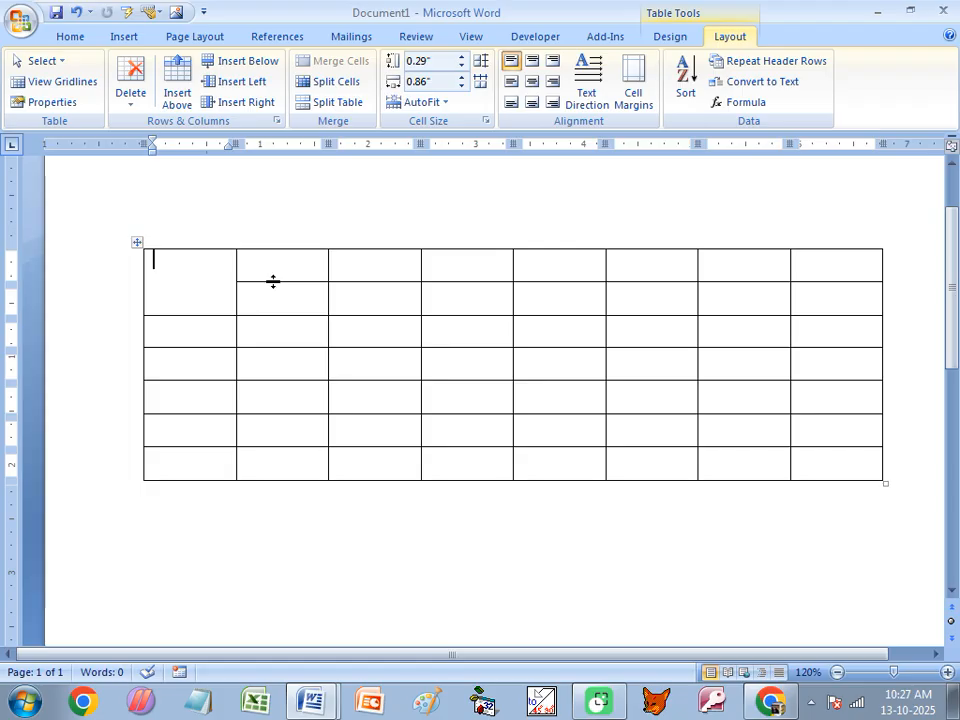
Step: Merge the top two cells of the second column and, separately, those of the third column
drag(279, 271, 279, 288)
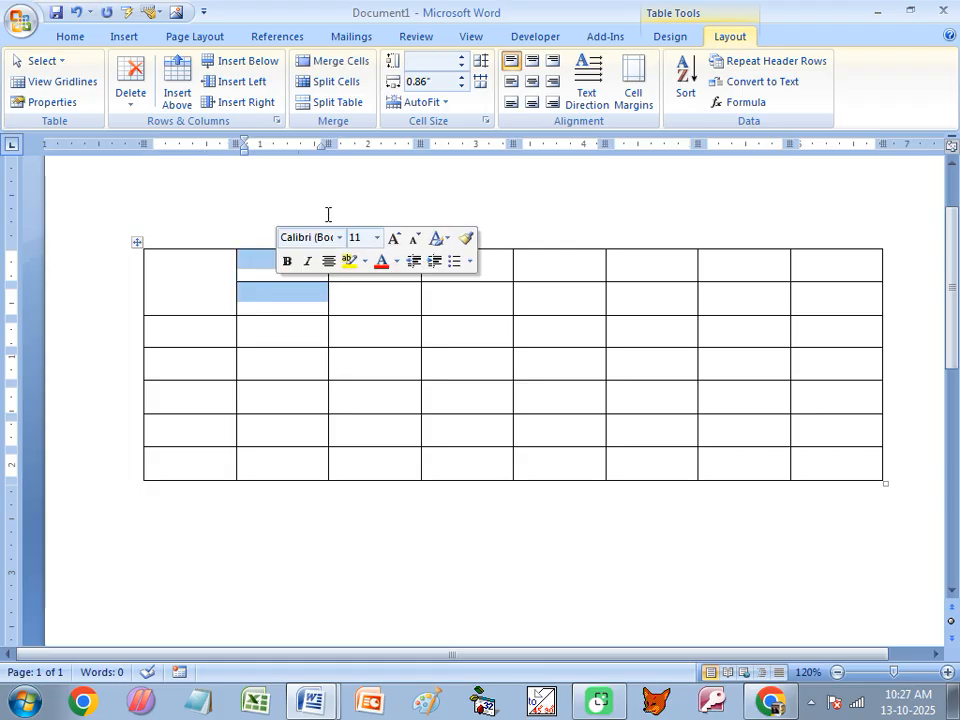
click(336, 70)
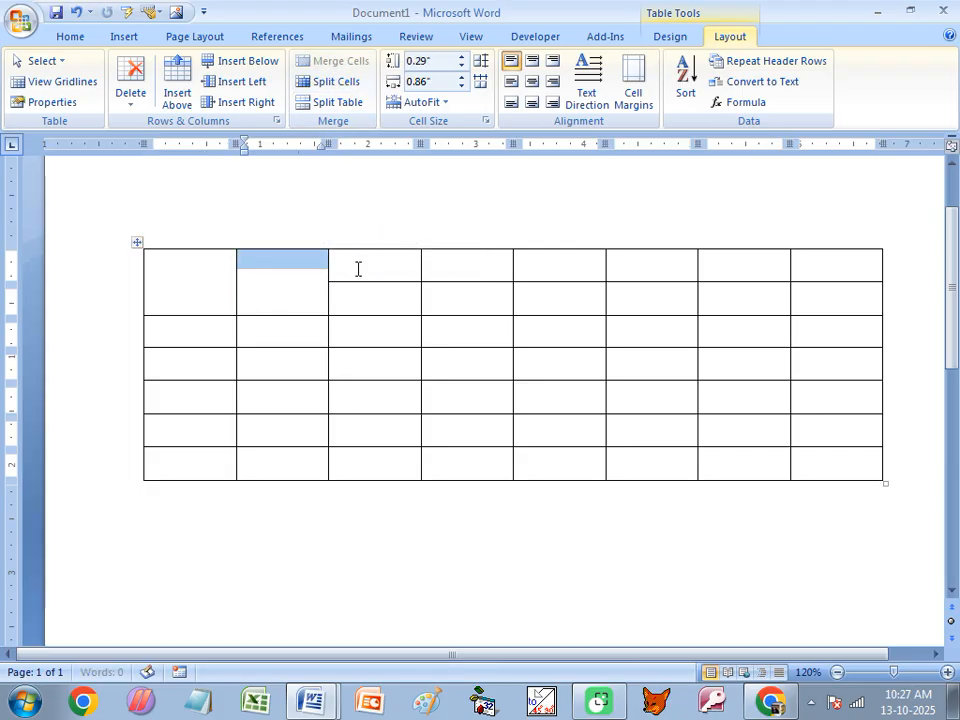
drag(358, 268, 362, 295)
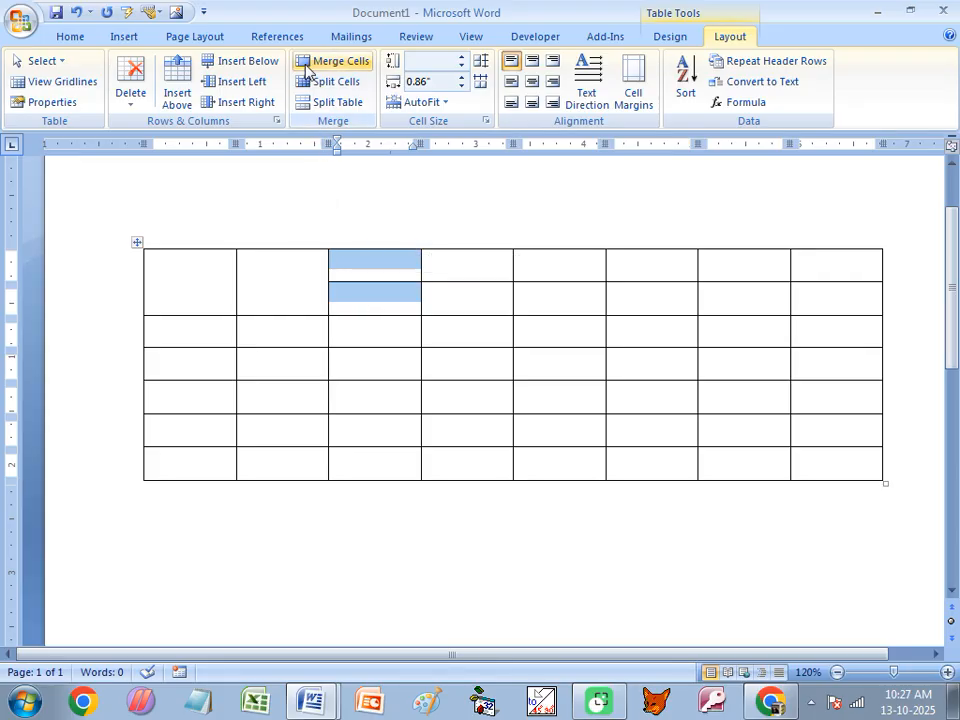
click(336, 60)
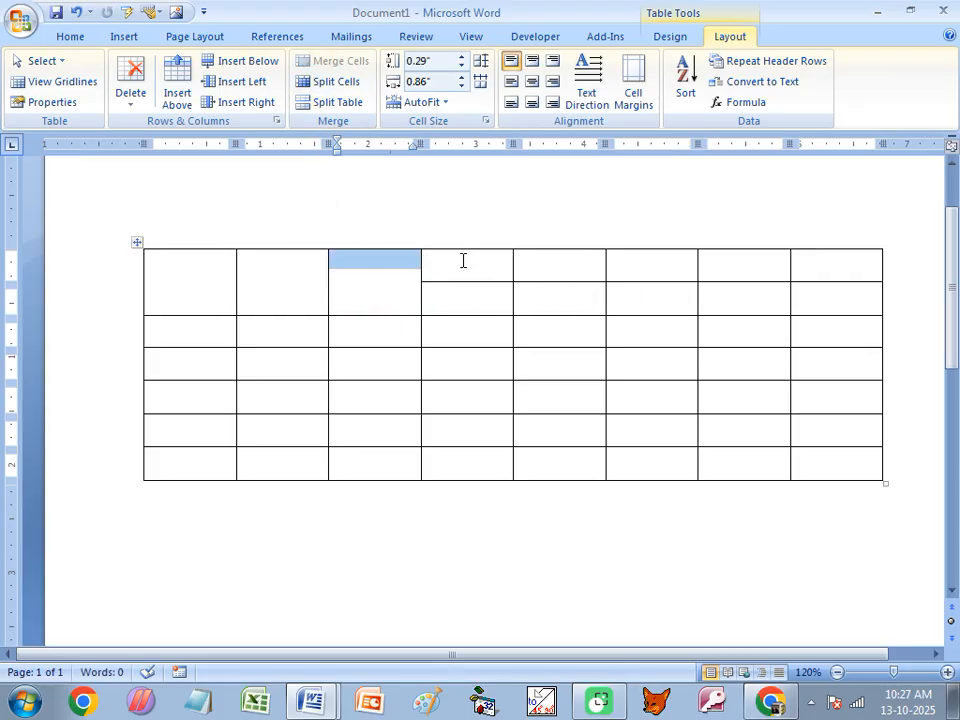
Step: Merge the first-row cells of columns four through seven into one wide cell
drag(463, 260, 657, 253)
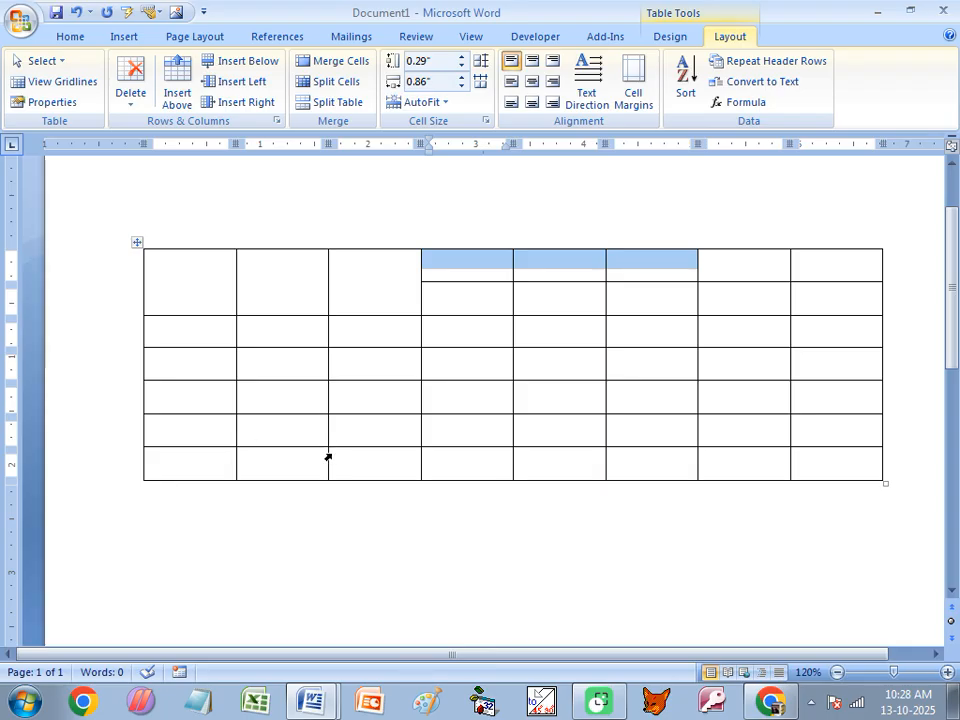
drag(506, 272, 714, 259)
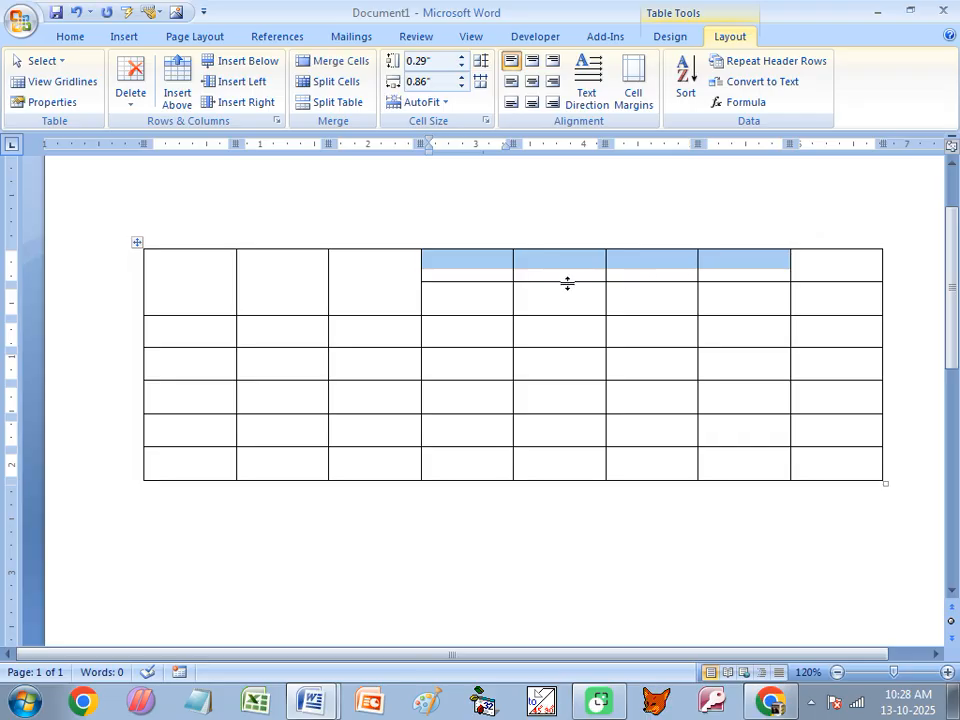
click(337, 66)
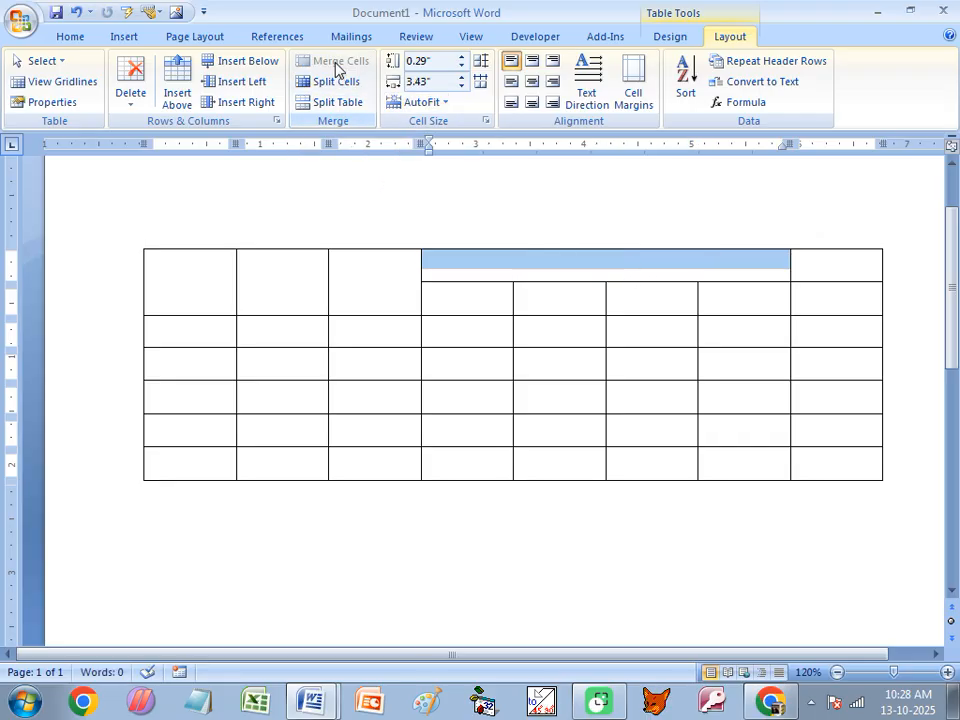
Step: Enter the headings Name, Roll and Class in the three vertically merged cells, correcting any typo
click(193, 288)
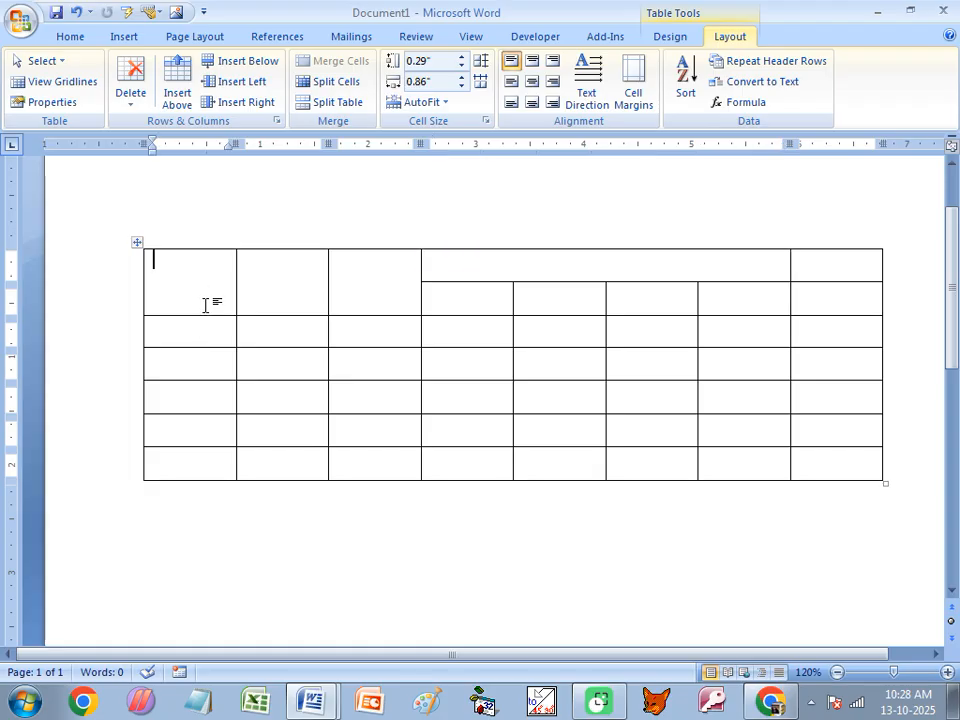
text(Name)
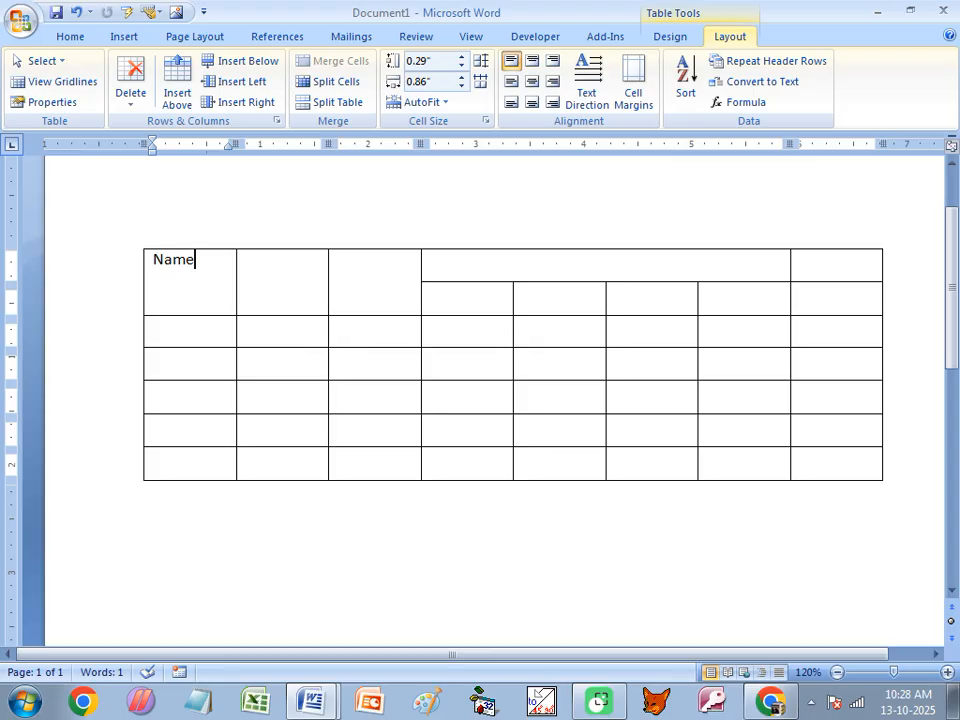
key(Tab)
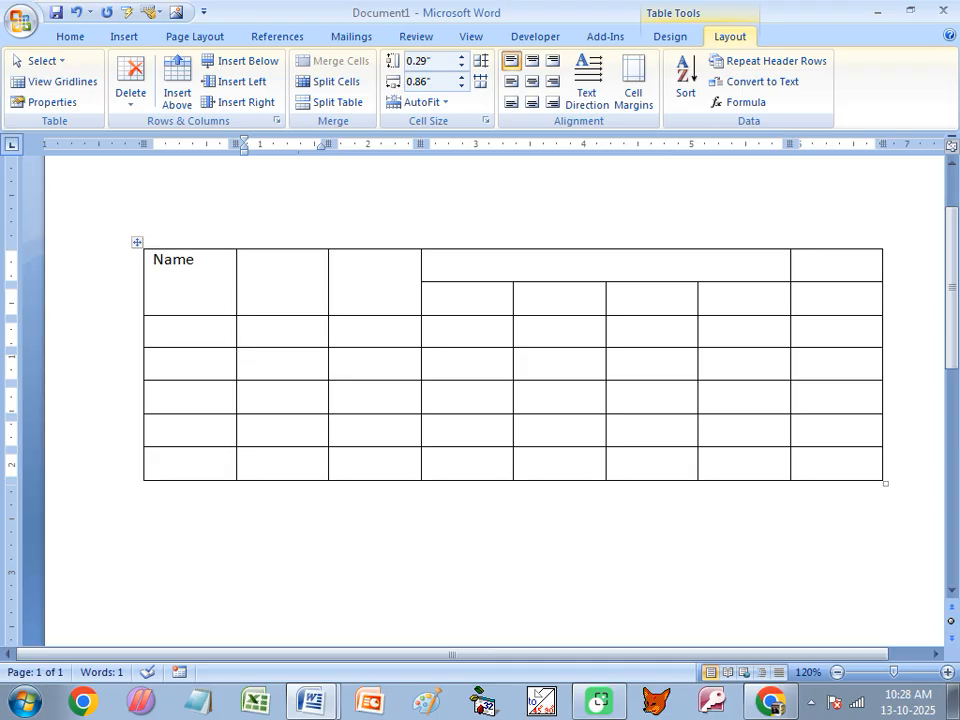
text(Roll)
key(Tab)
text(Classs)
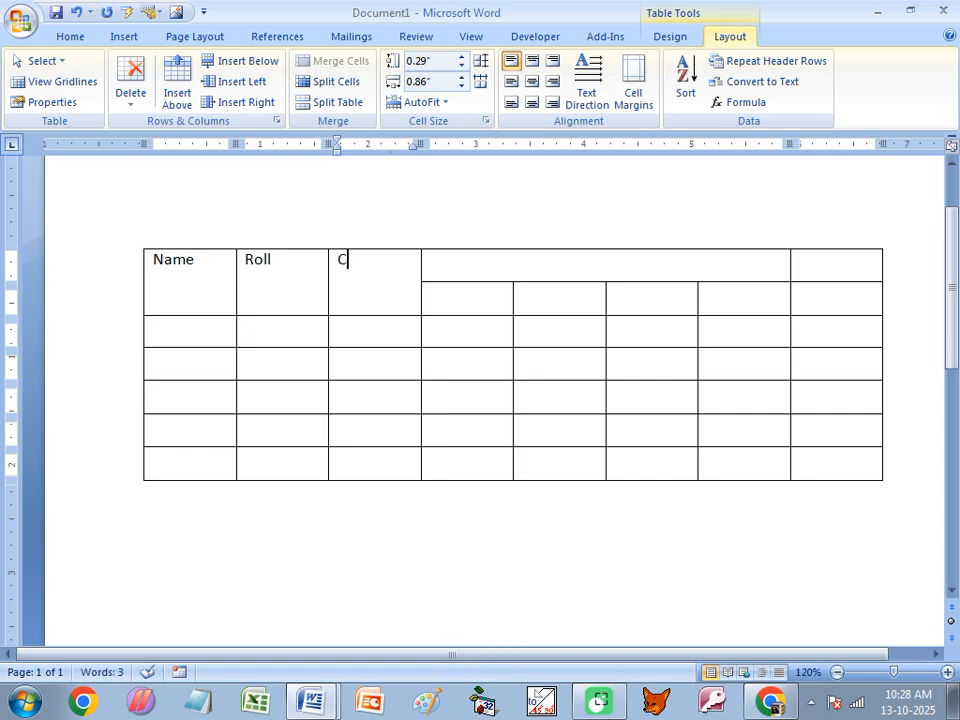
key(Tab)
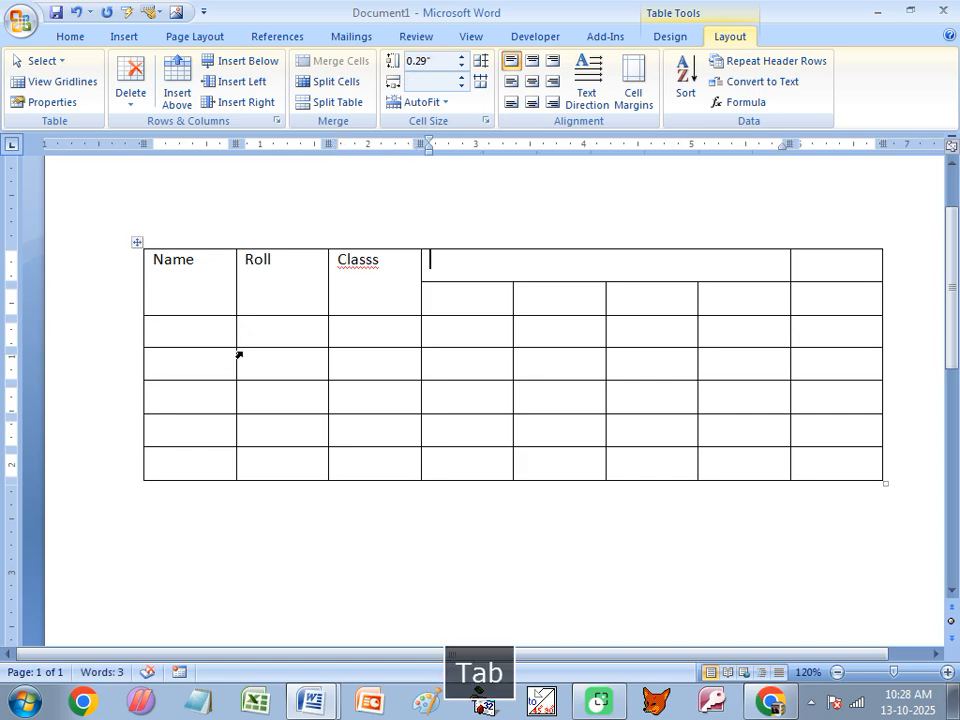
click(386, 266)
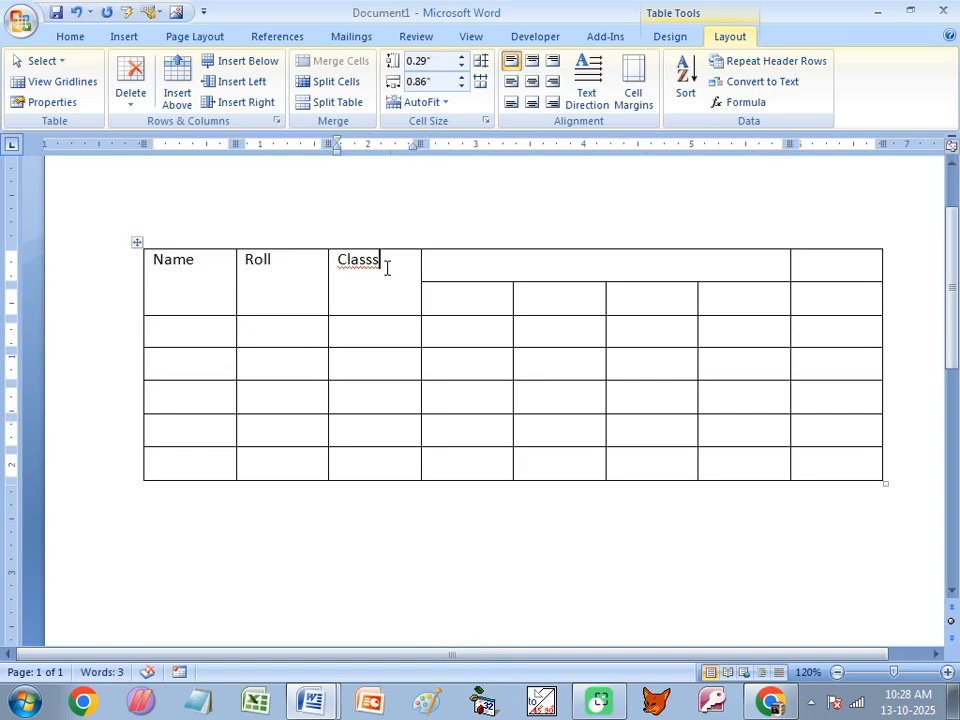
key(BackSpace)
key(Tab)
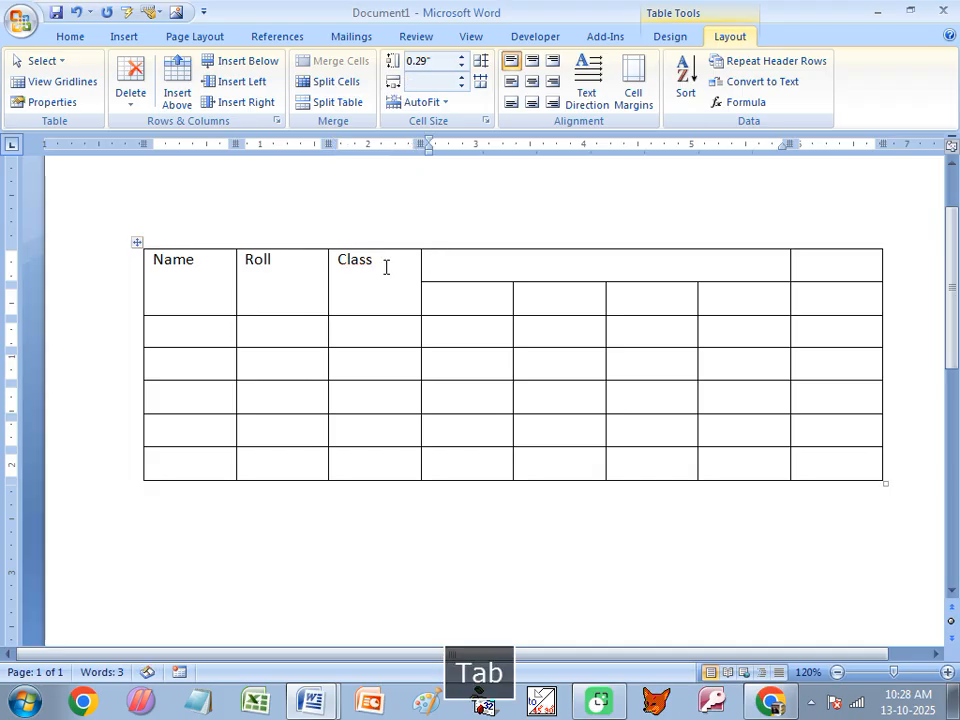
Step: Enter the heading Subject in the wide merged cell and Total in the last cell of the first row
text(Subject)
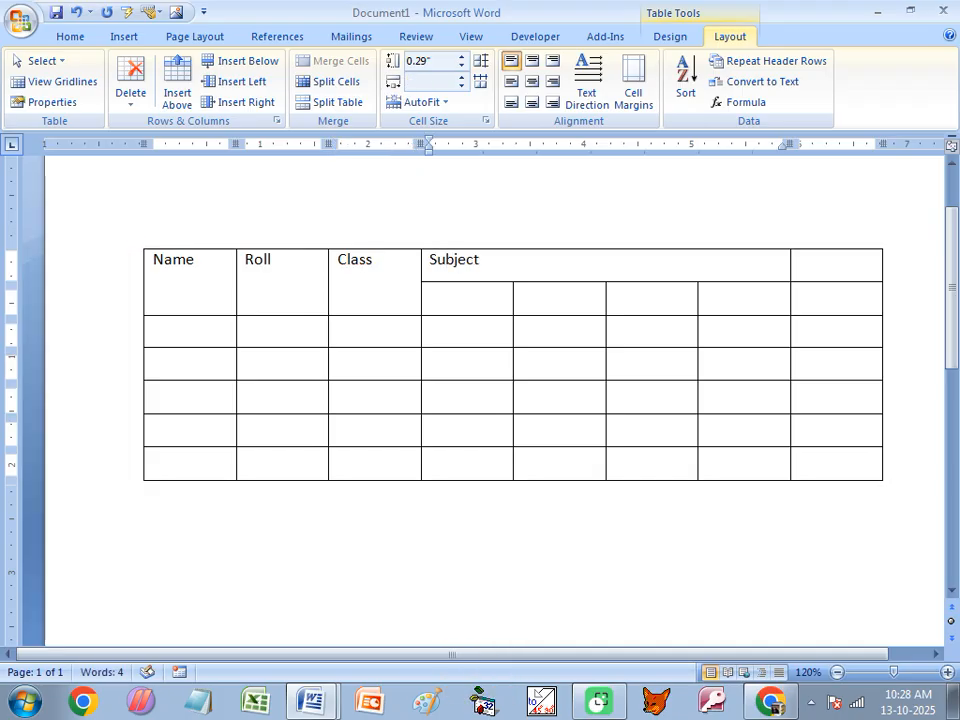
key(Tab)
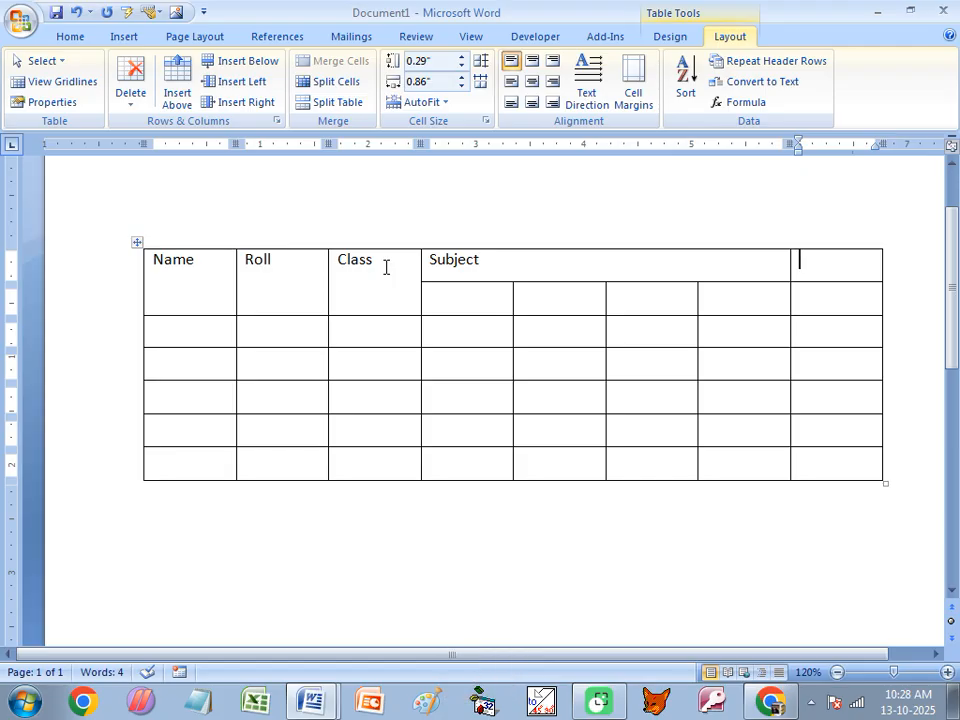
text(Total)
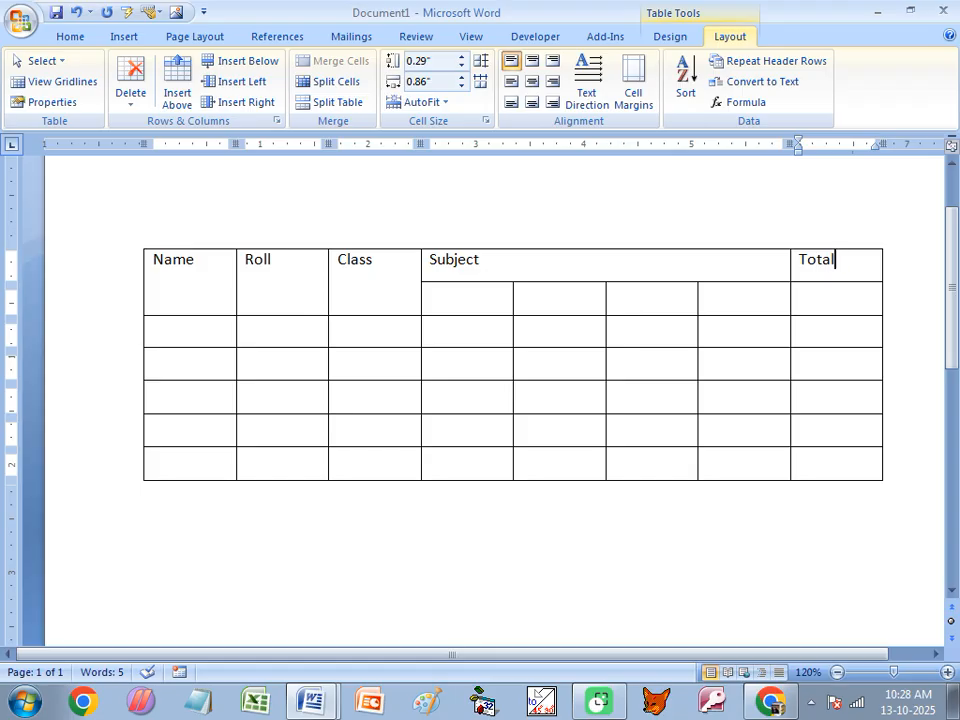
Step: Try the different cell alignments on the Name heading and finish with it centred both horizontally and vertically
click(181, 274)
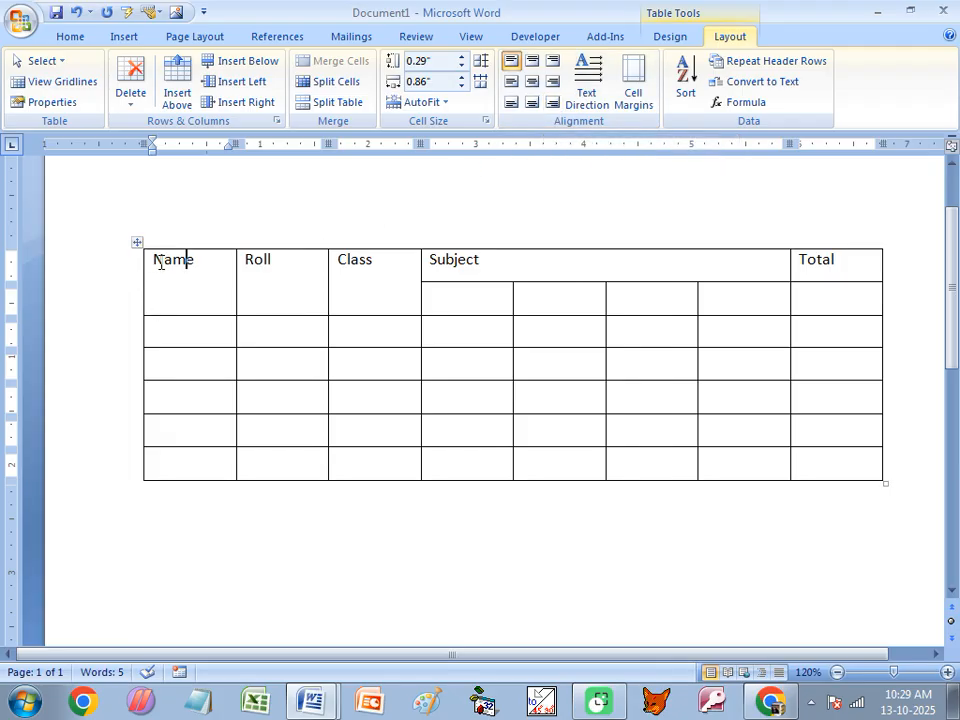
click(531, 62)
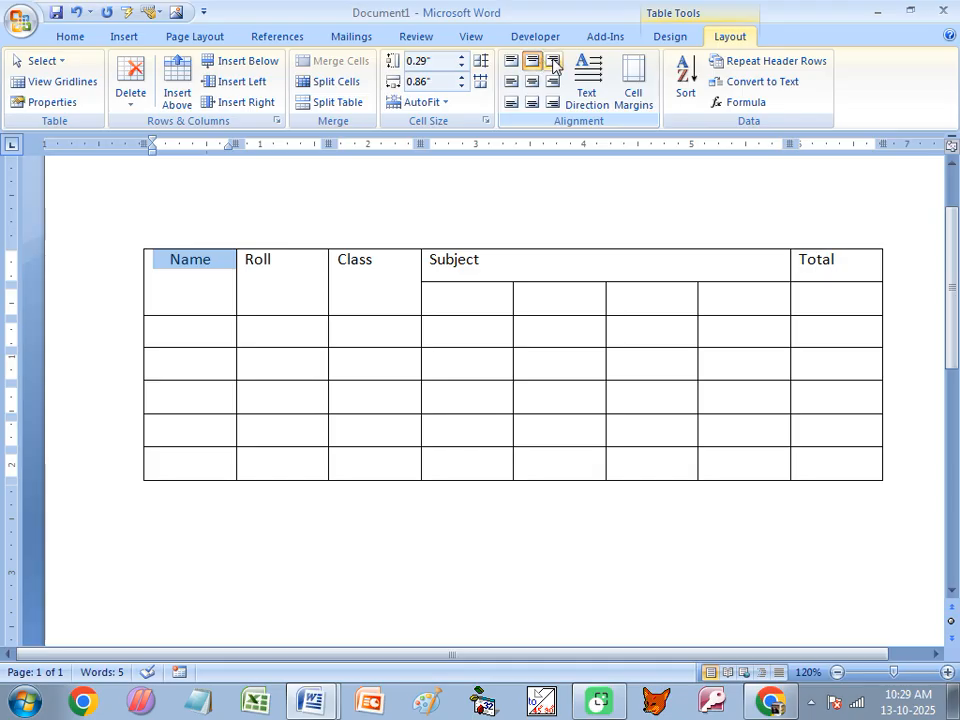
click(553, 62)
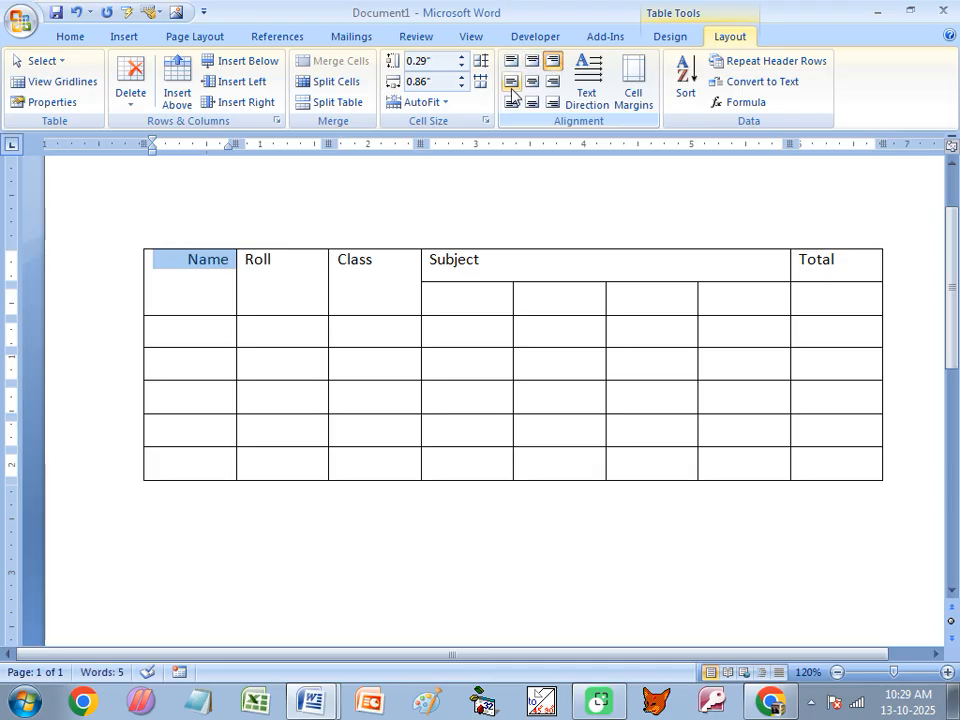
click(512, 84)
click(533, 85)
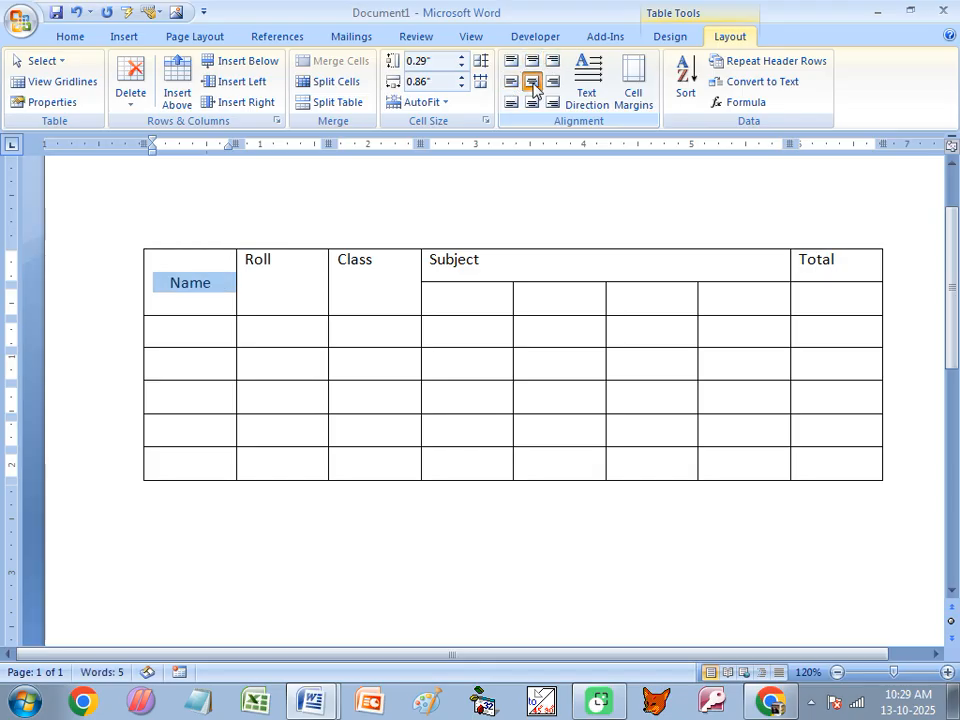
click(553, 83)
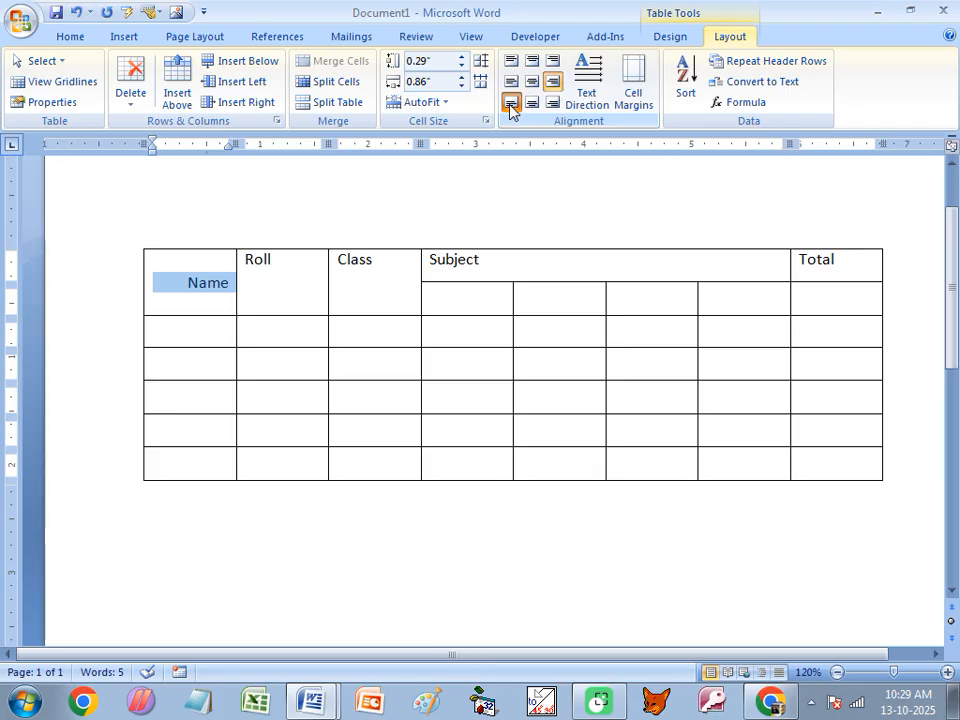
click(511, 104)
click(532, 104)
click(553, 104)
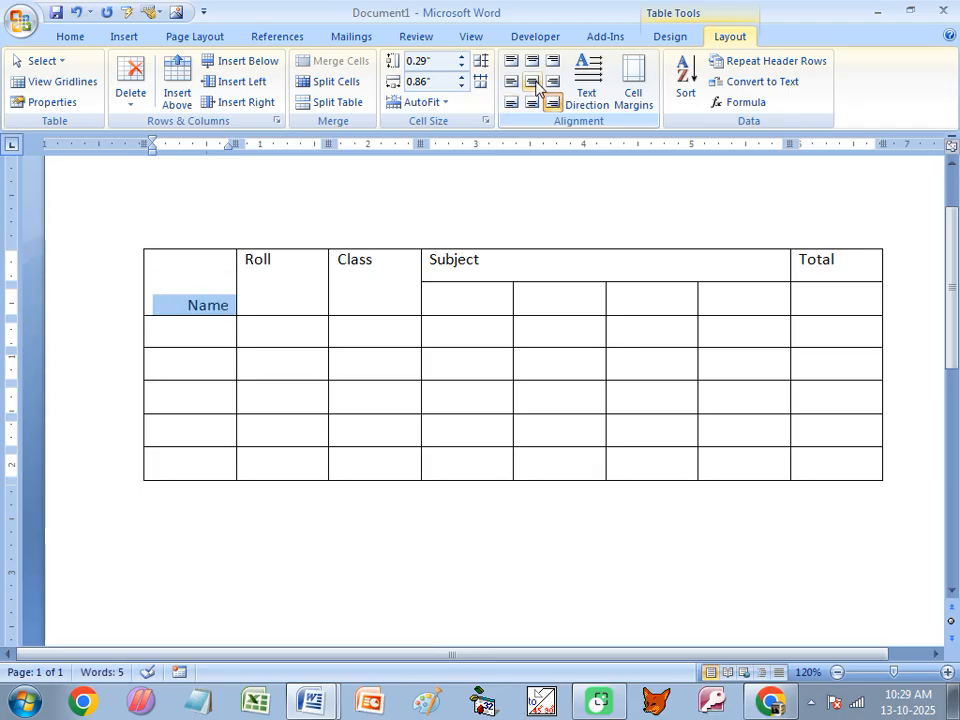
click(532, 82)
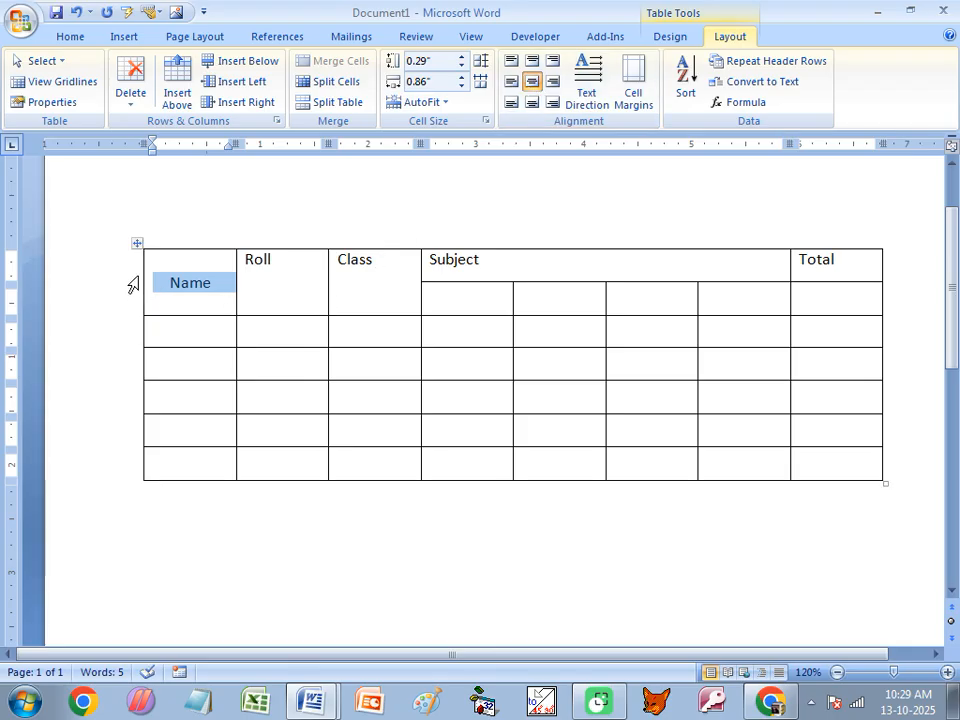
Step: Centre the contents of every cell in the table both horizontally and vertically
click(138, 244)
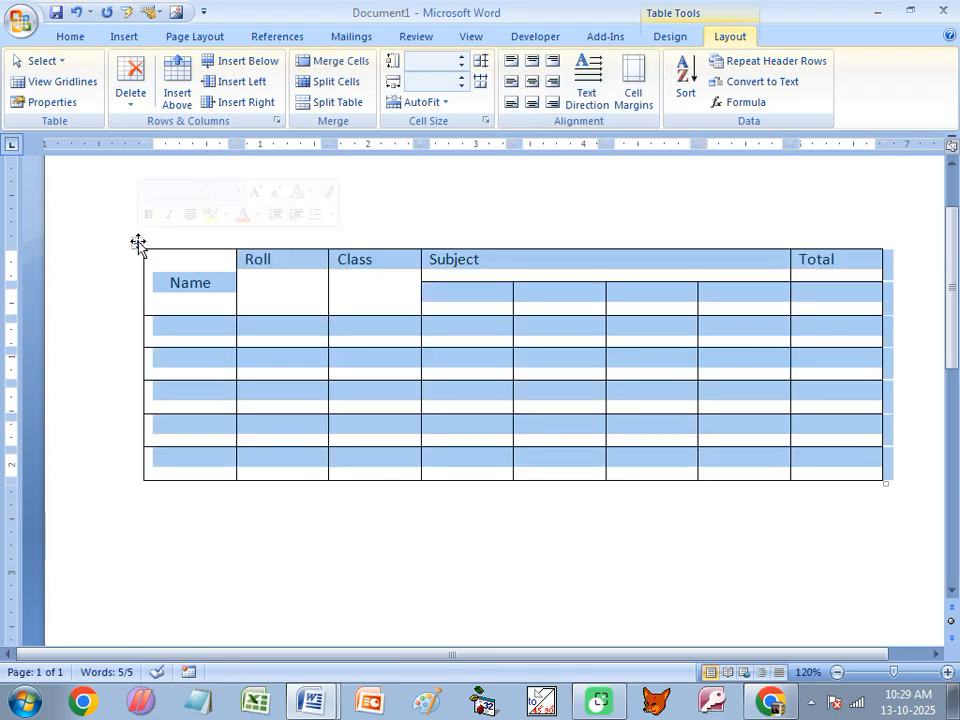
click(531, 84)
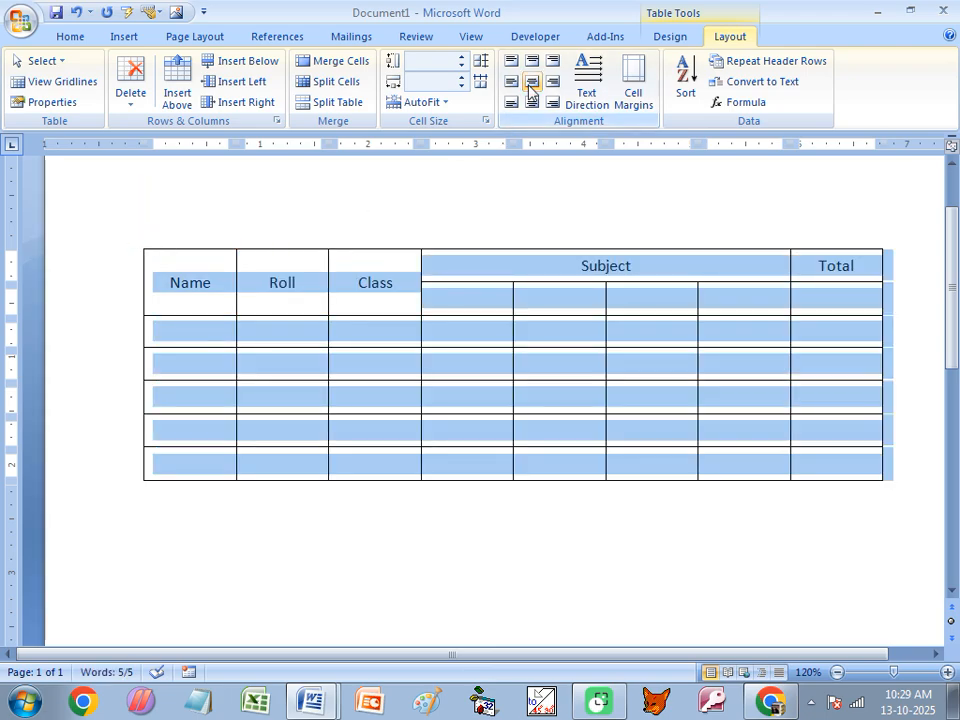
Step: Enter the subject names Beng, Eng, Math and Hist in the four cells under the Subject heading
click(476, 304)
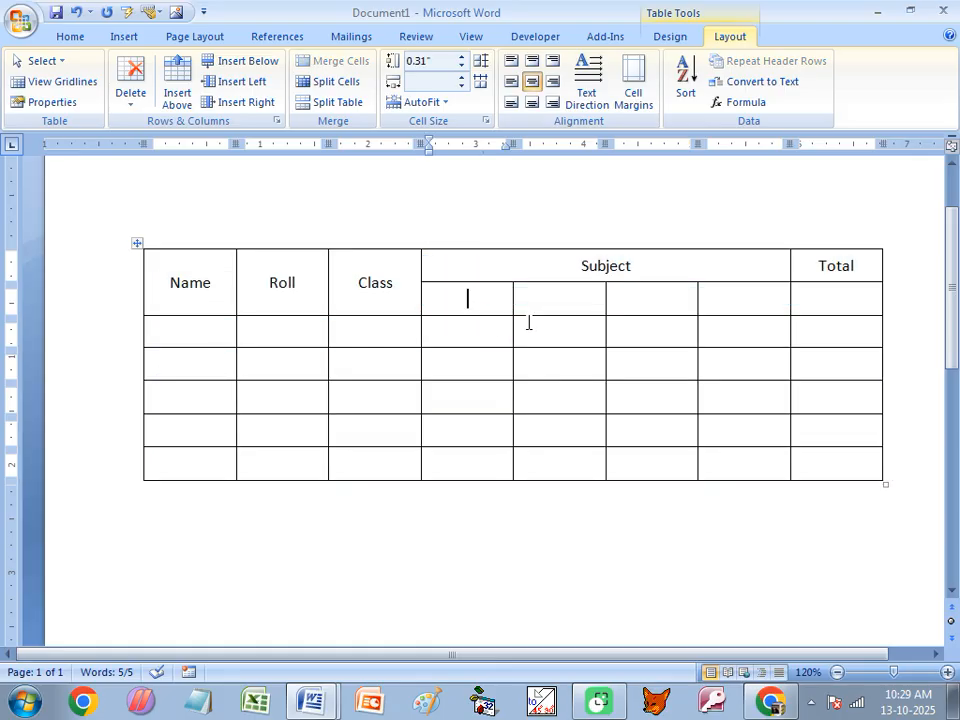
click(548, 304)
click(628, 300)
click(720, 306)
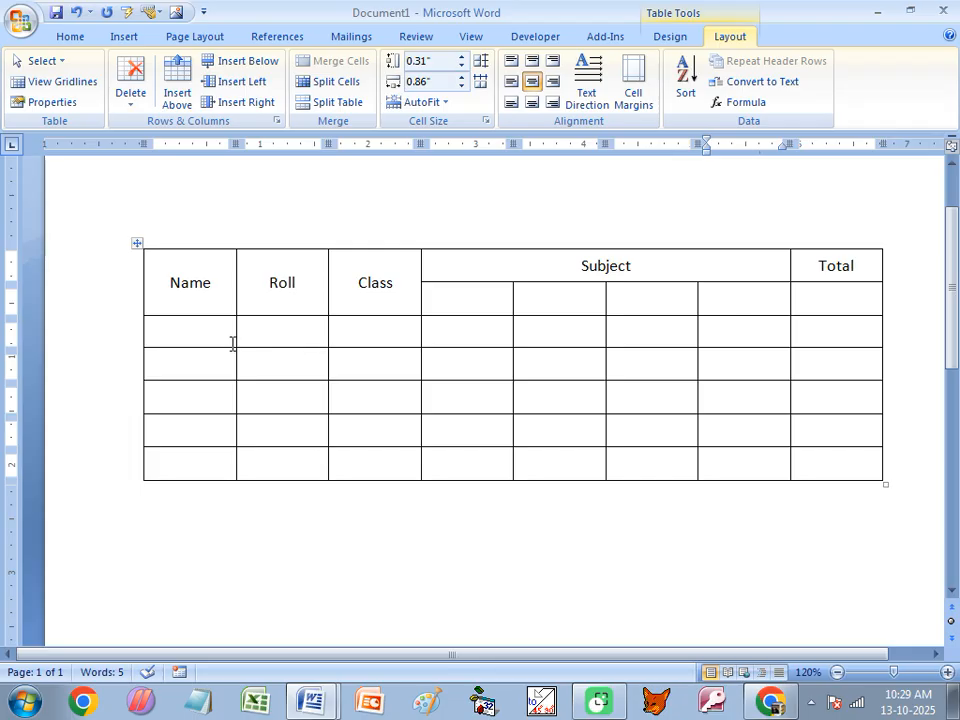
click(452, 298)
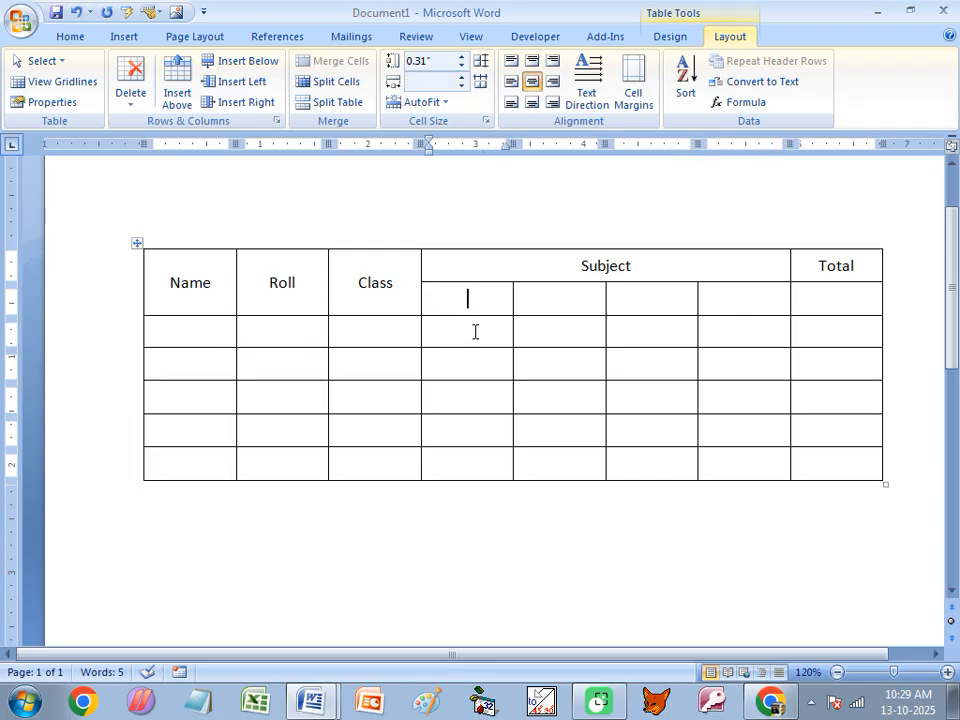
text(Beng)
key(Tab)
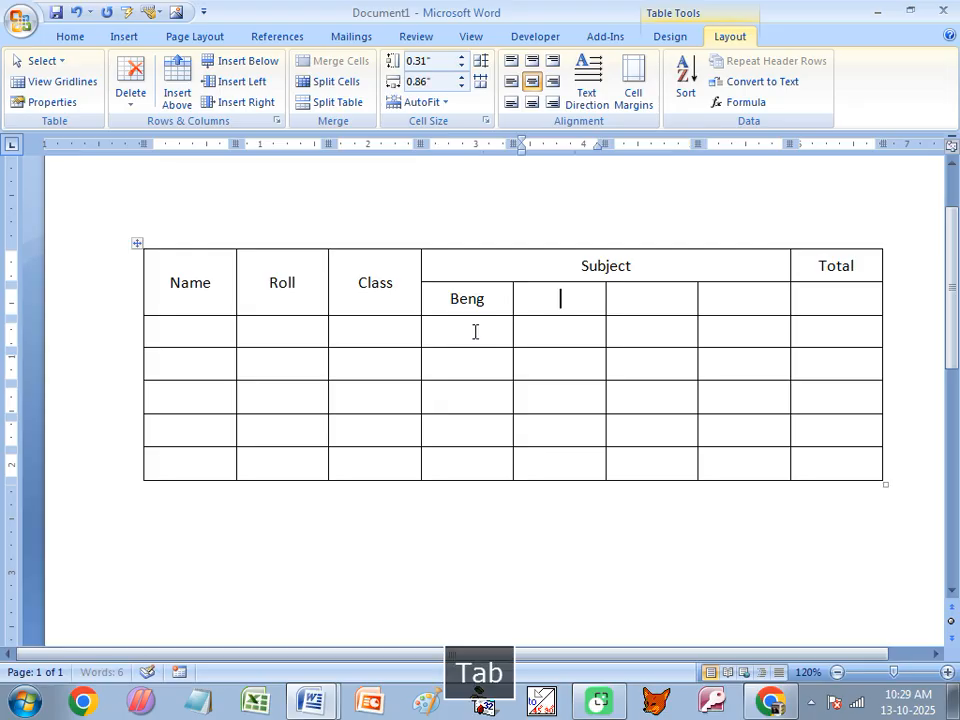
text(Eng)
key(Tab)
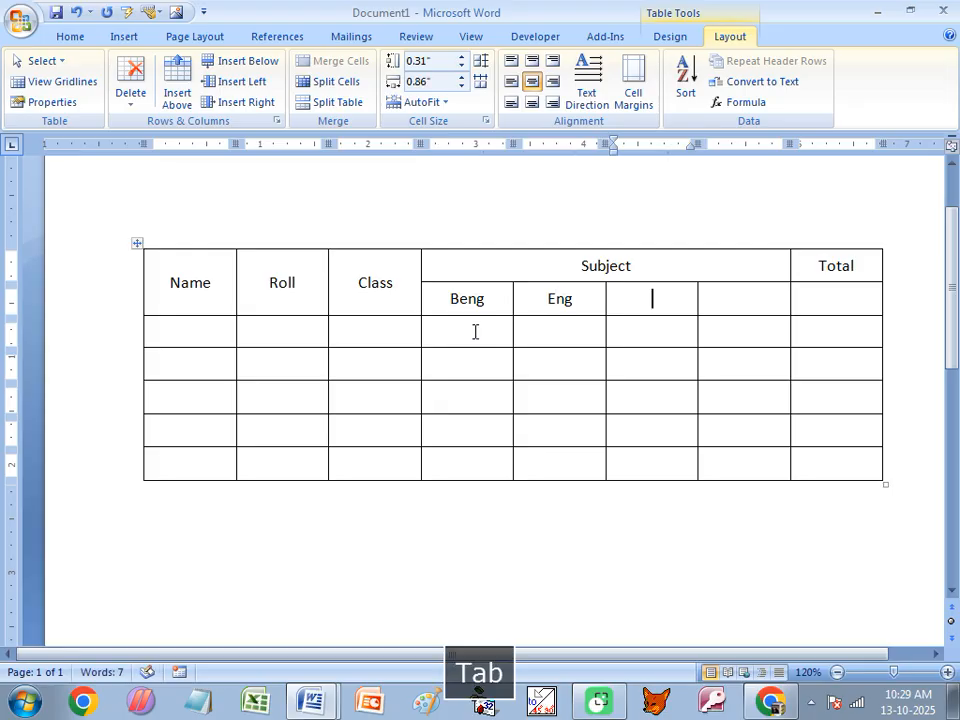
text(Math)
key(Tab)
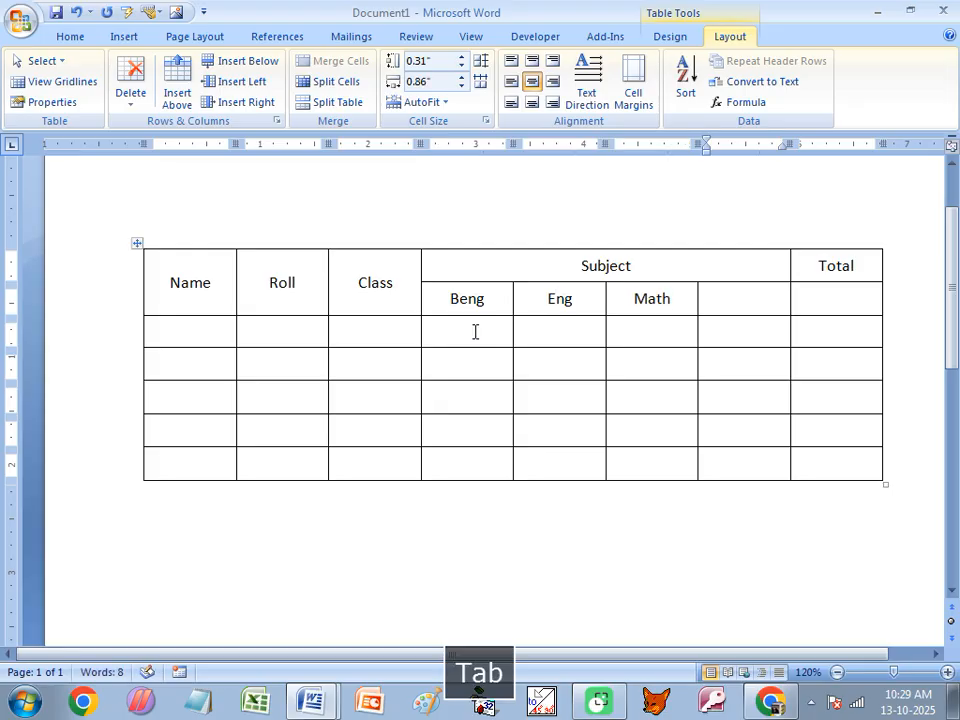
text(Hist)
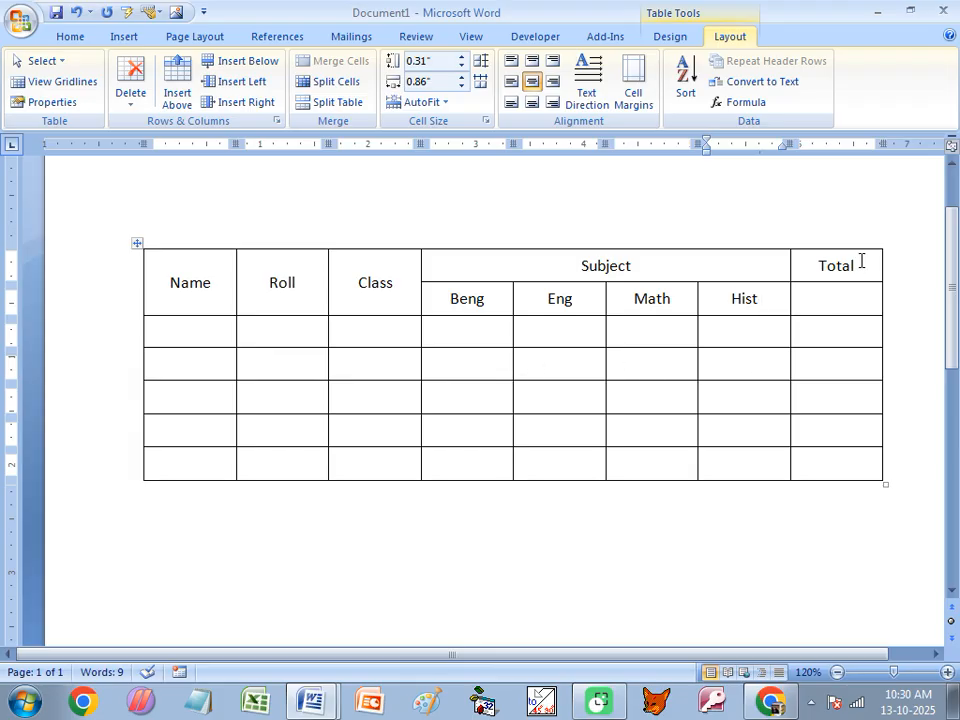
Step: Merge the Total heading cell with the empty cell directly below it
drag(861, 262, 859, 283)
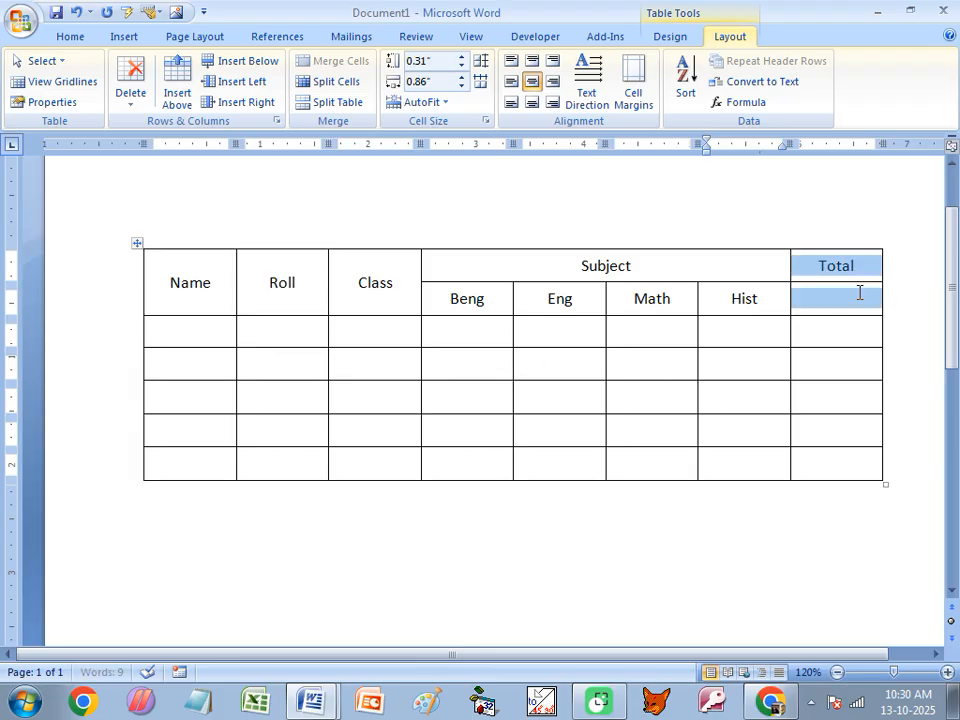
click(806, 298)
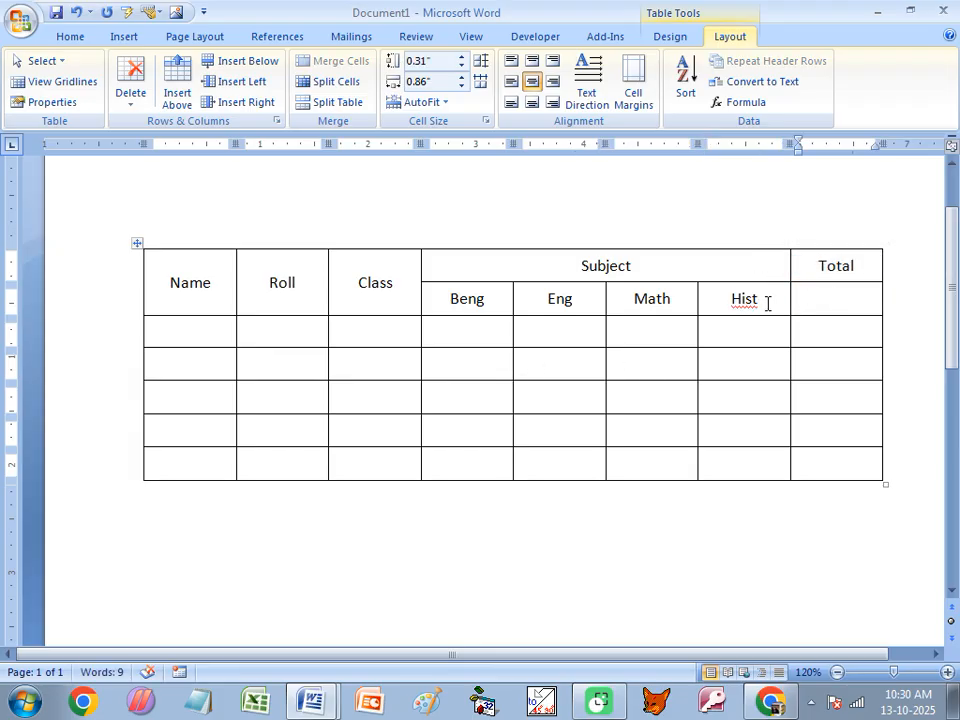
click(178, 333)
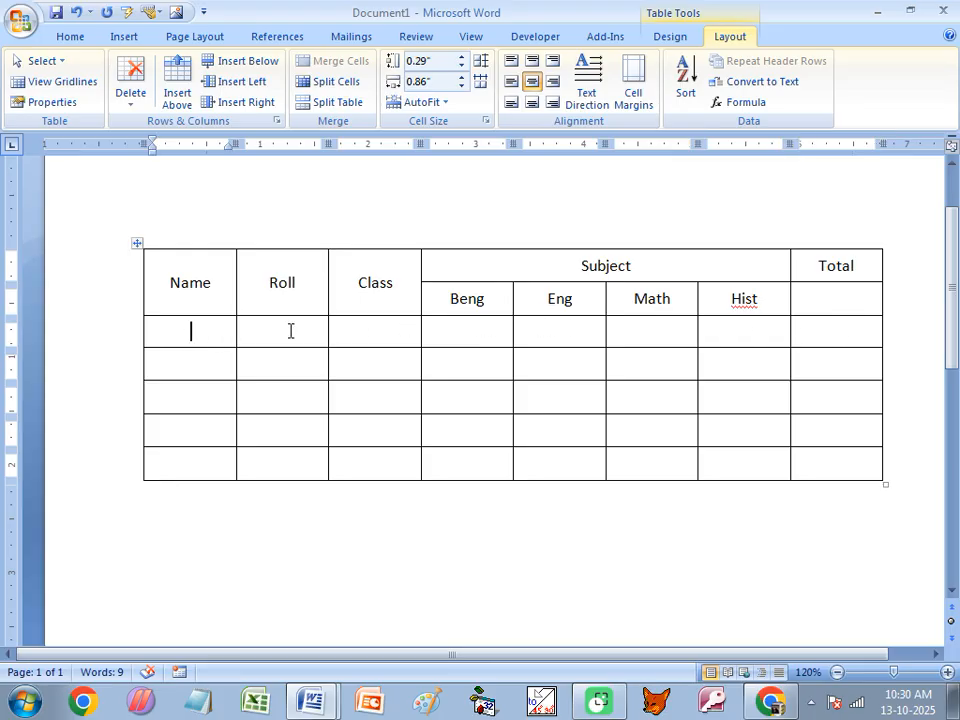
click(823, 336)
drag(827, 266, 827, 285)
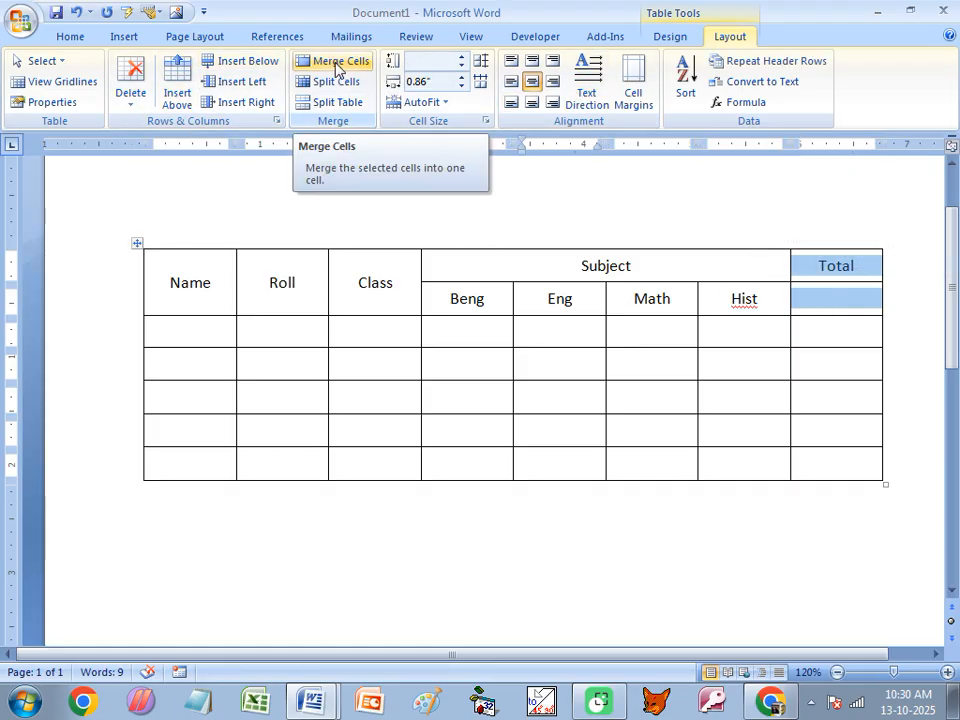
click(858, 312)
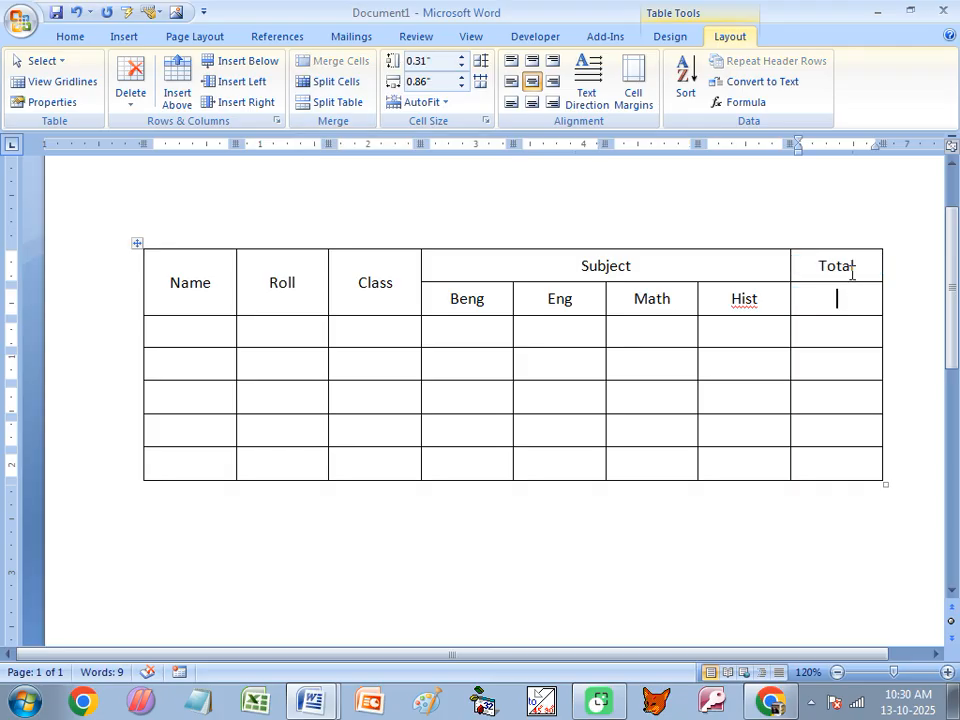
drag(852, 267, 834, 309)
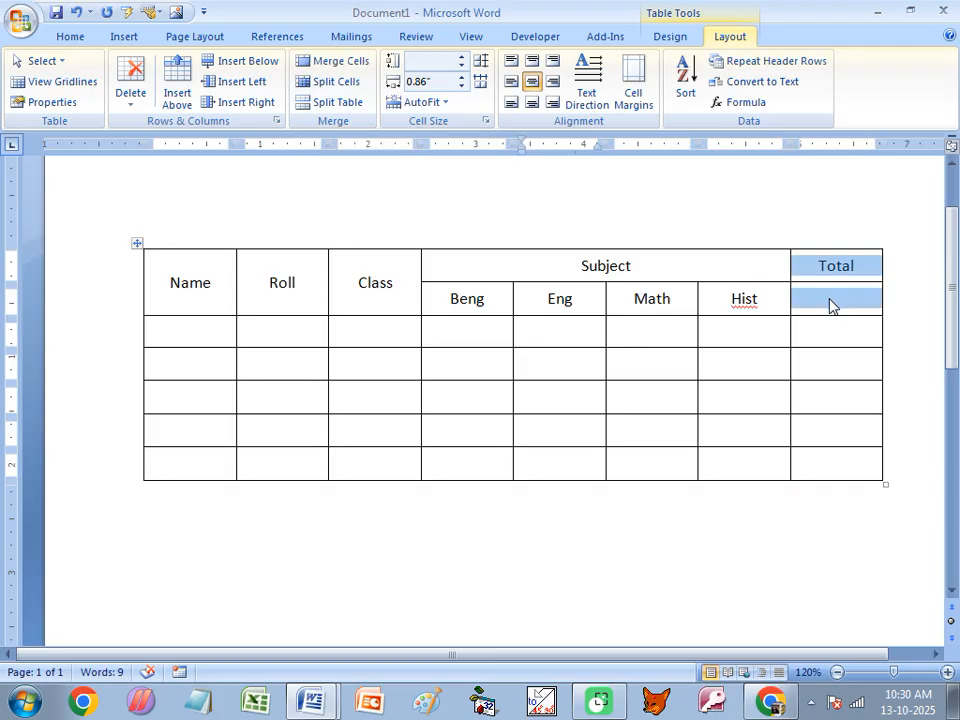
right_click(829, 306)
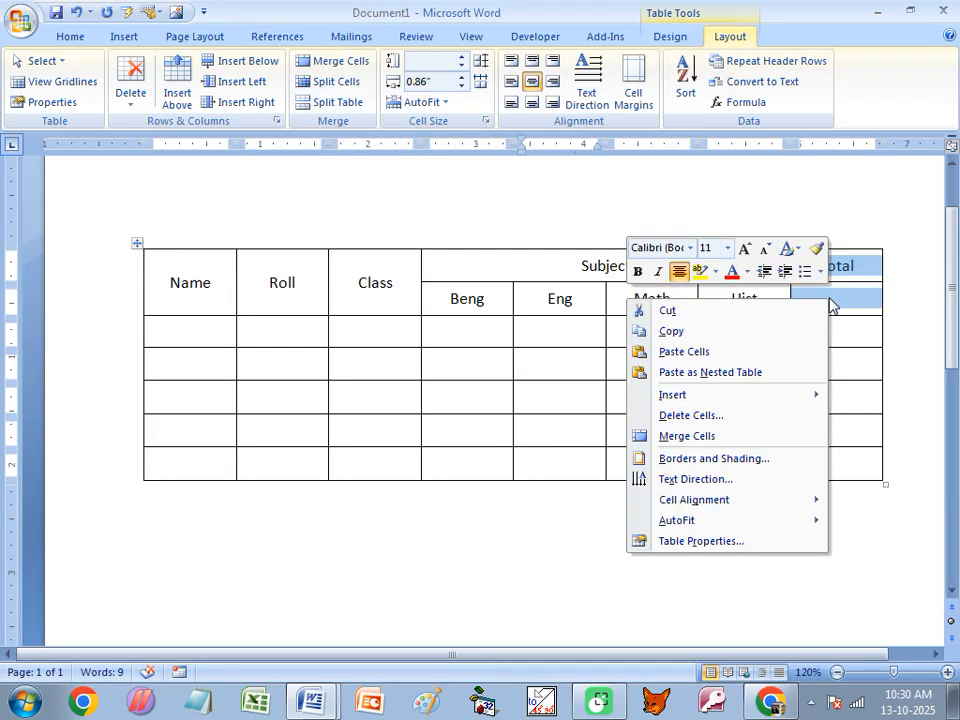
click(670, 437)
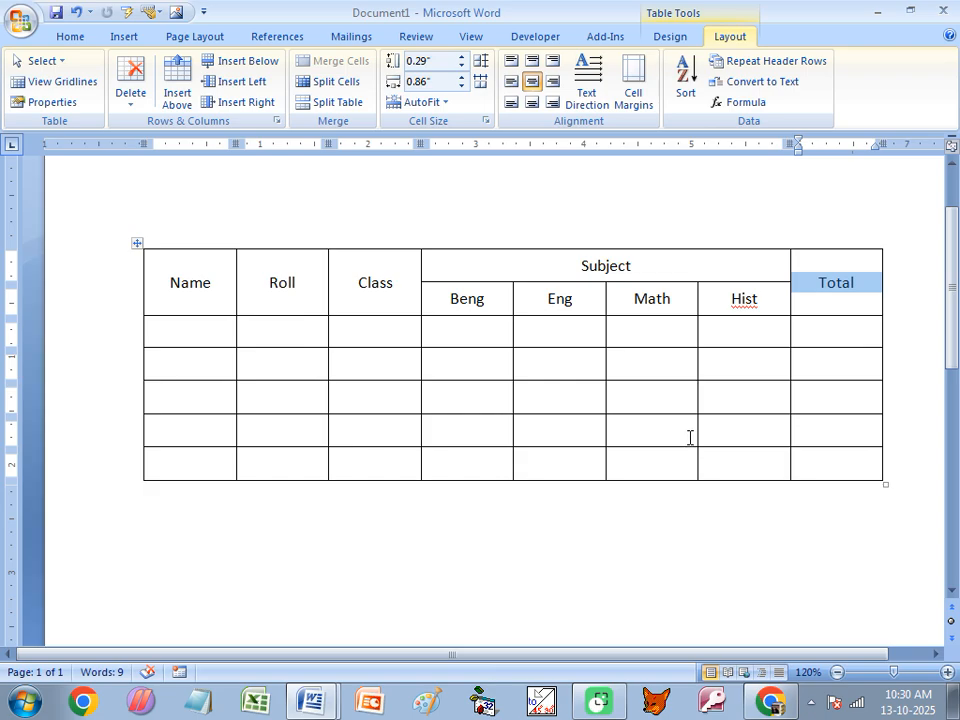
Step: Shrink the whole table so its columns are about 0.7" wide and its rows about 0.22" high
drag(429, 654, 464, 655)
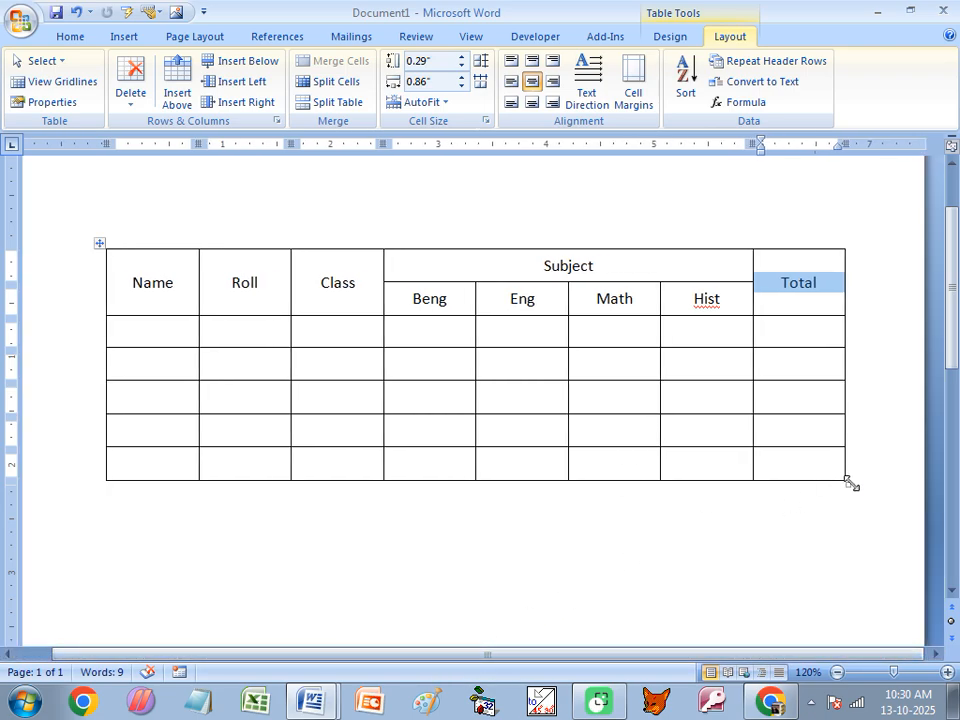
drag(849, 484, 714, 428)
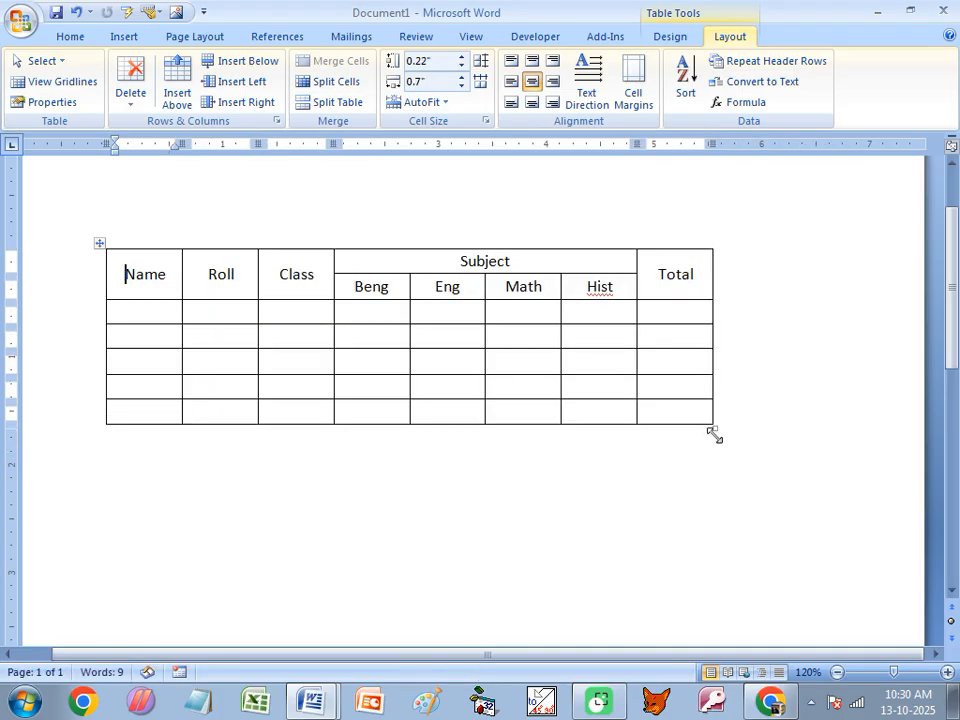
click(682, 276)
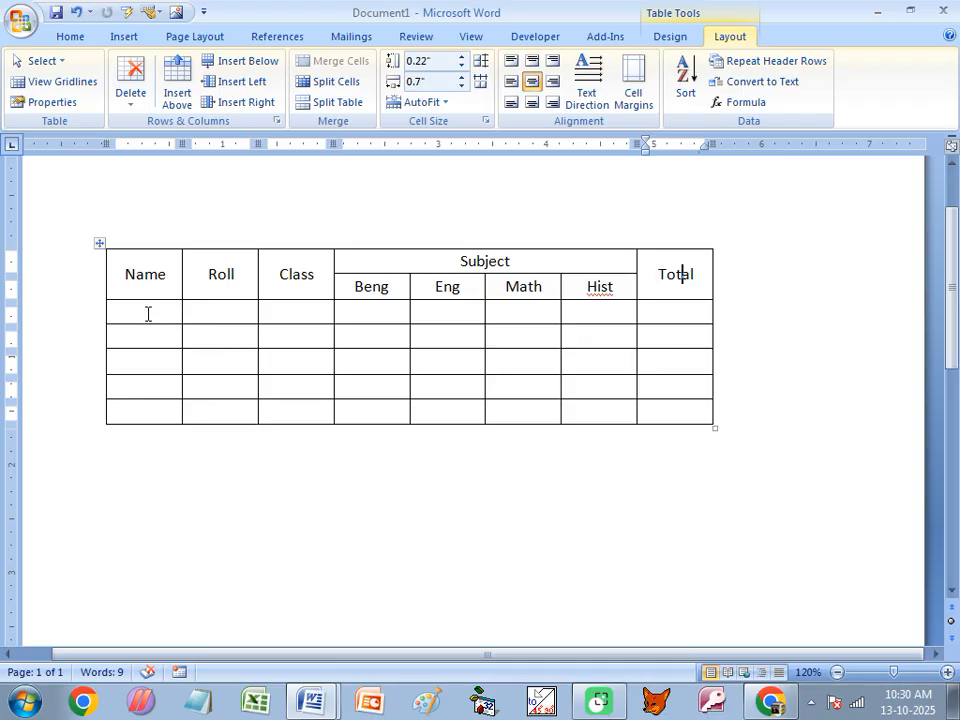
Step: Switch to Class of CITA.docx and read the instructions for inserting a row or column in an existing table
click(300, 696)
click(275, 629)
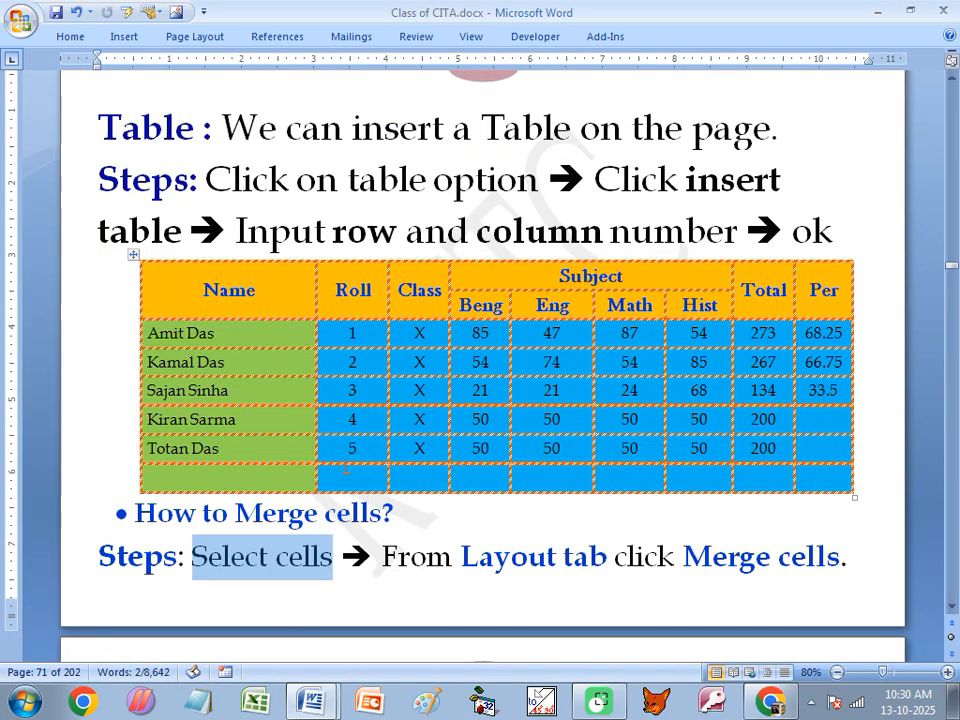
scroll(376, 469, down, 5)
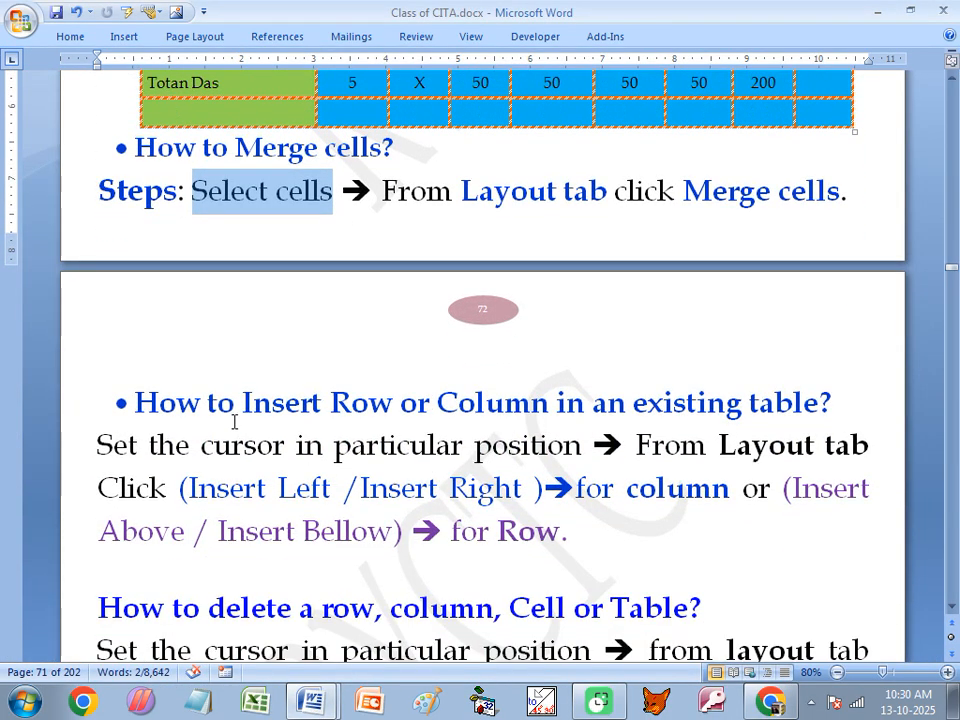
click(397, 403)
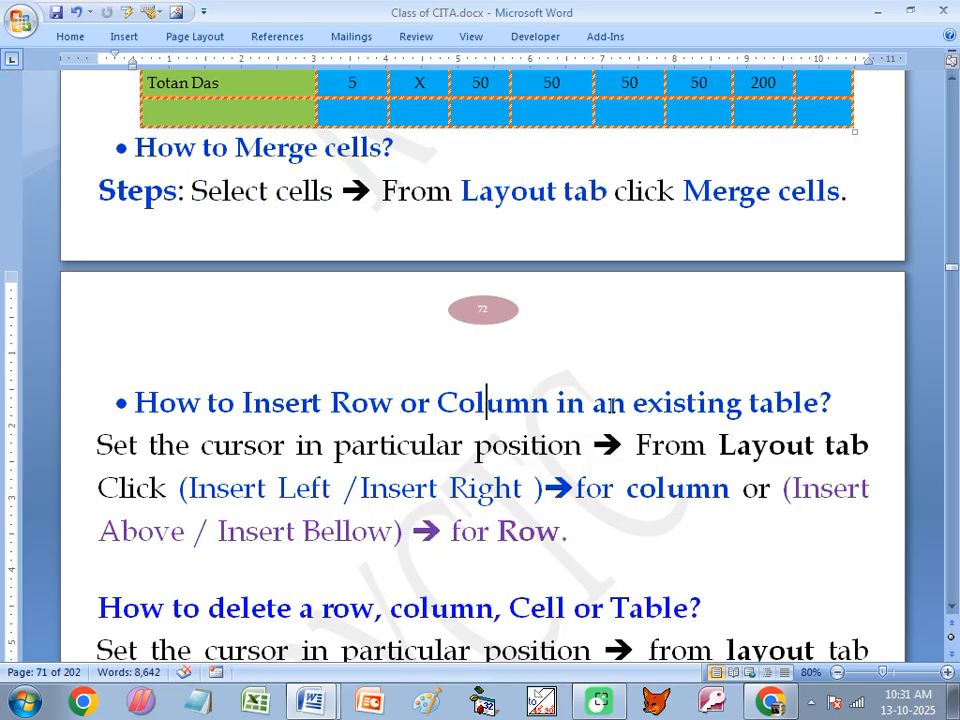
drag(821, 402, 138, 390)
scroll(465, 435, down, 1)
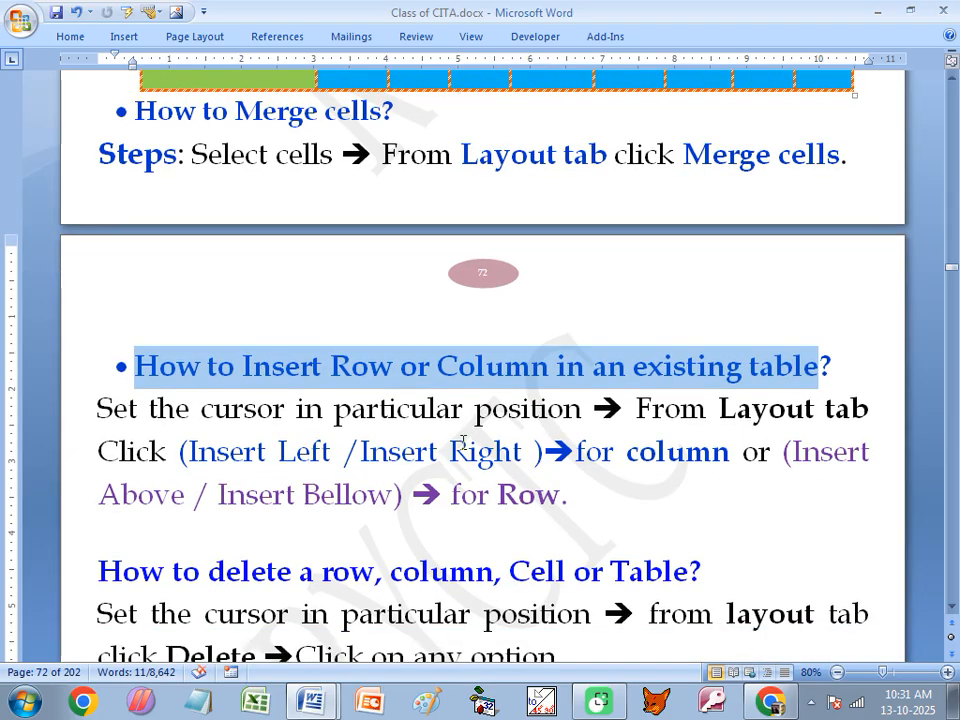
click(461, 425)
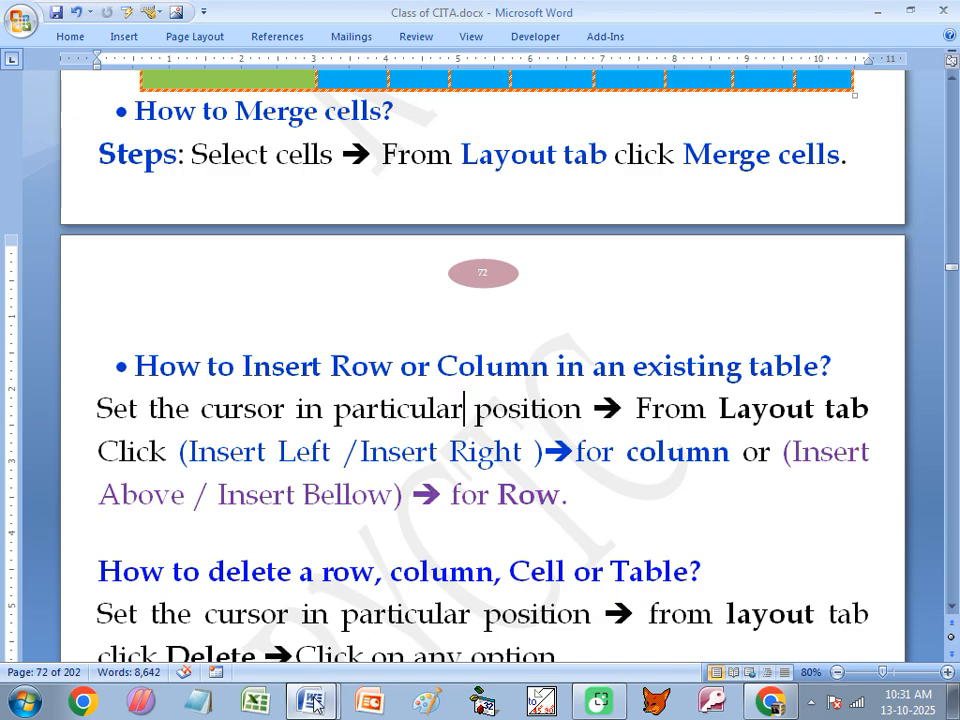
Step: Return to Document1 and insert a new column to the right of the Total column
mouse_move(310, 685)
click(298, 660)
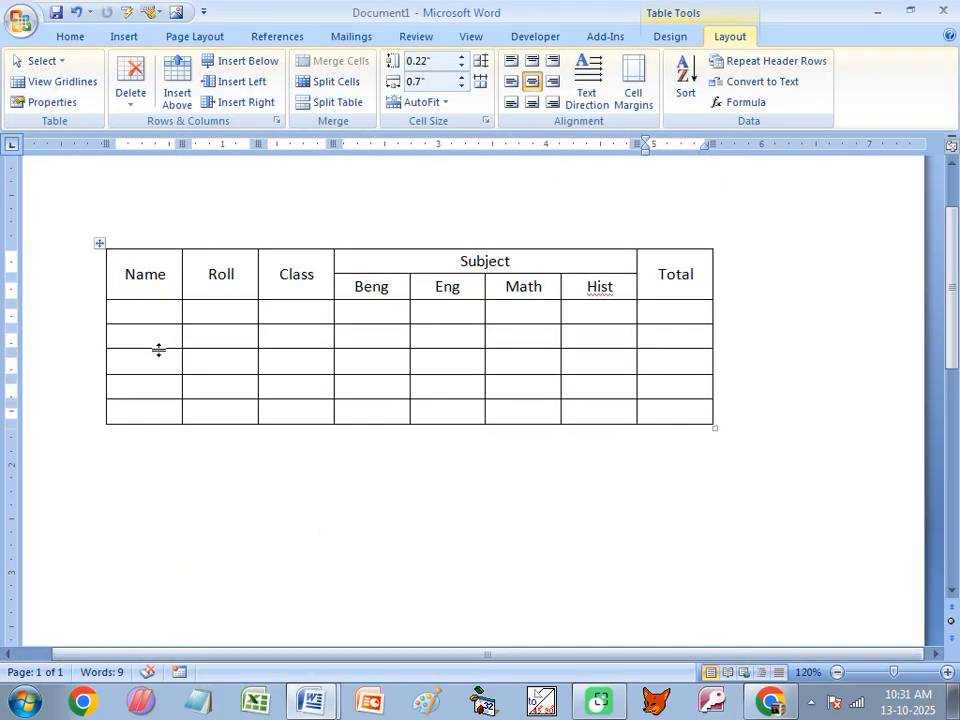
click(133, 314)
drag(133, 314, 664, 313)
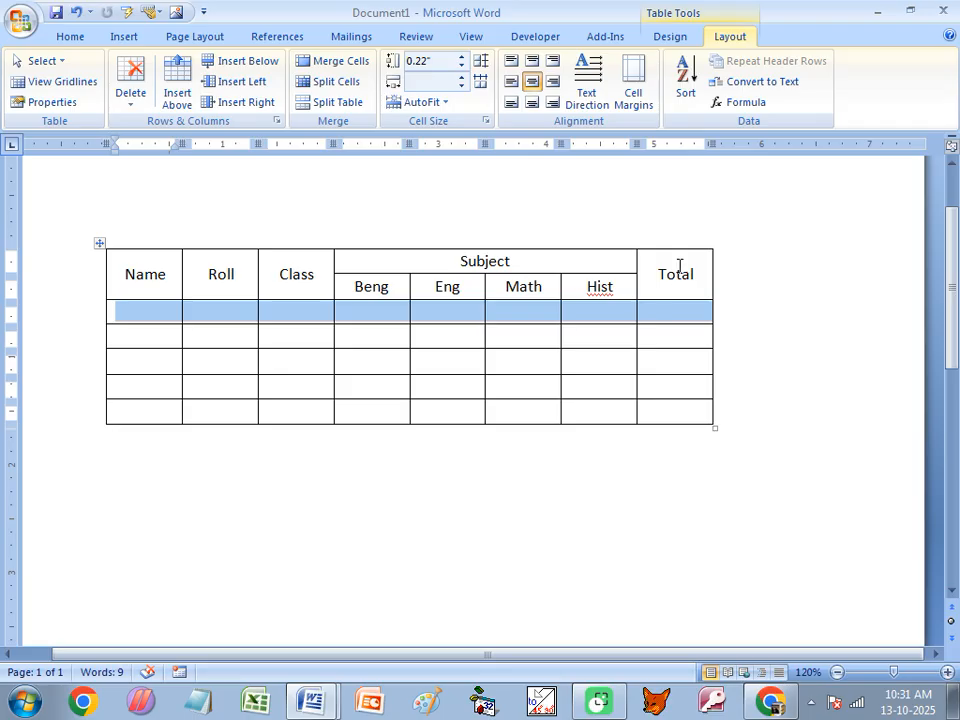
drag(679, 268, 671, 400)
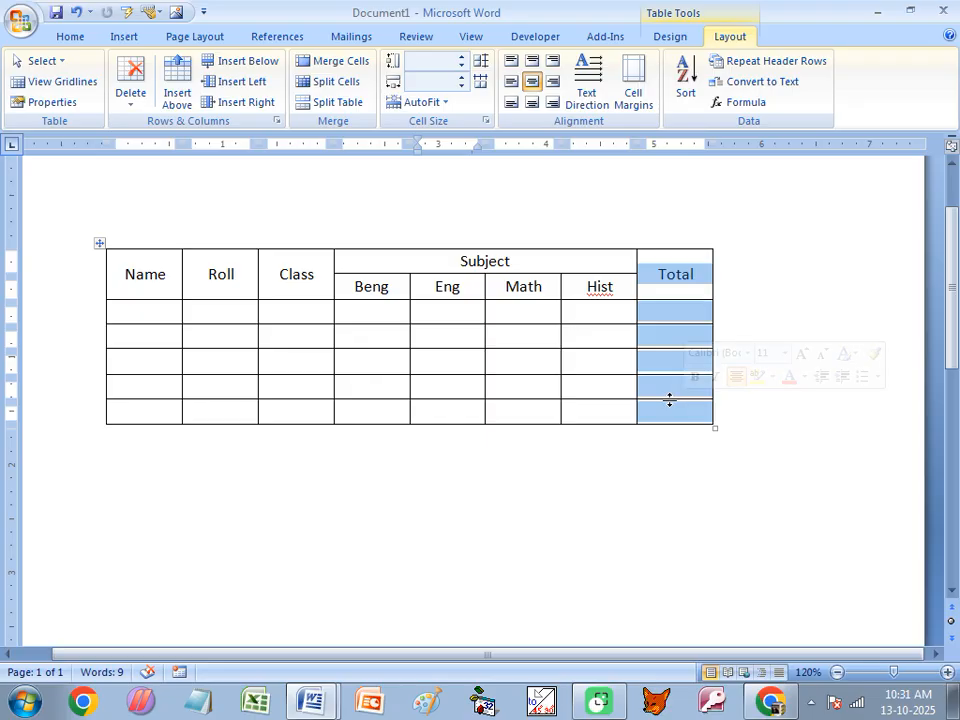
click(681, 324)
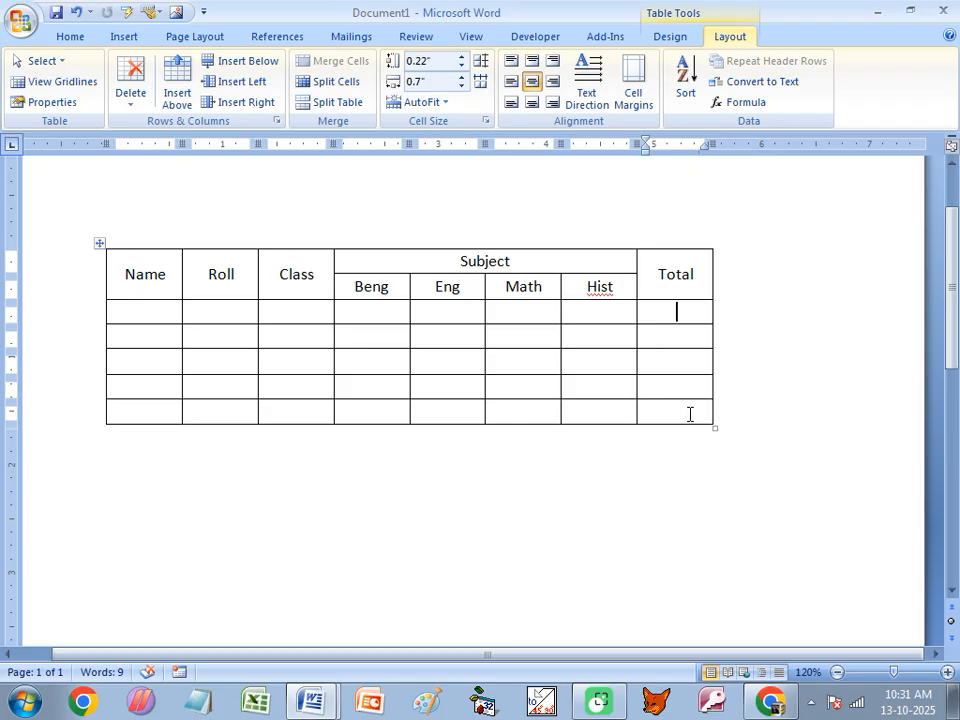
drag(705, 281, 688, 415)
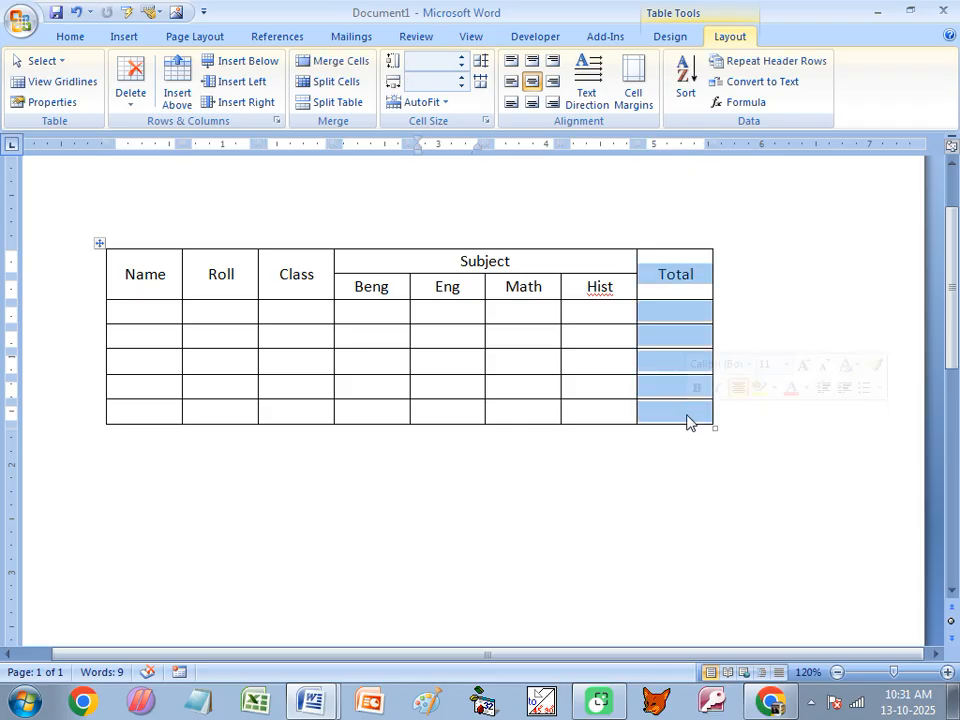
click(677, 336)
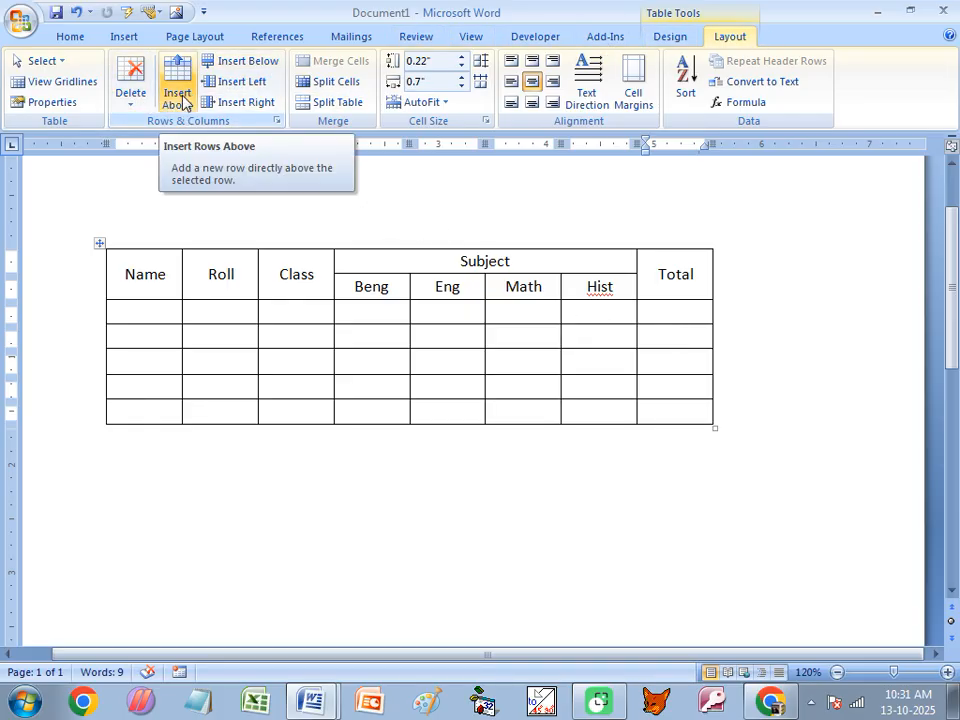
click(238, 103)
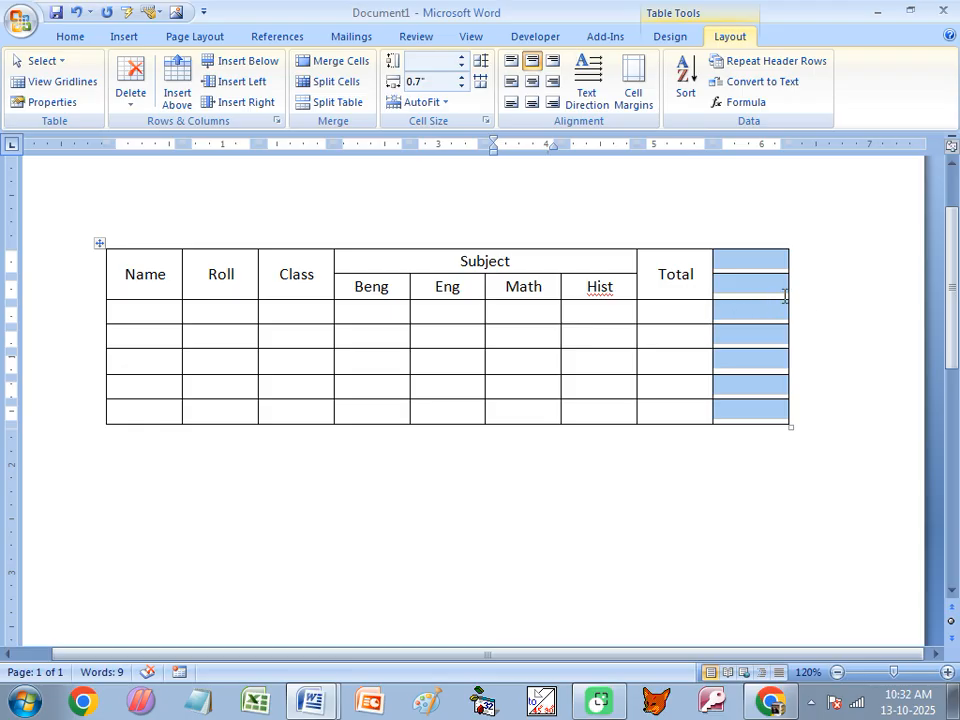
Step: Merge the top two cells of the new last column into one heading cell
click(764, 262)
drag(757, 272, 757, 288)
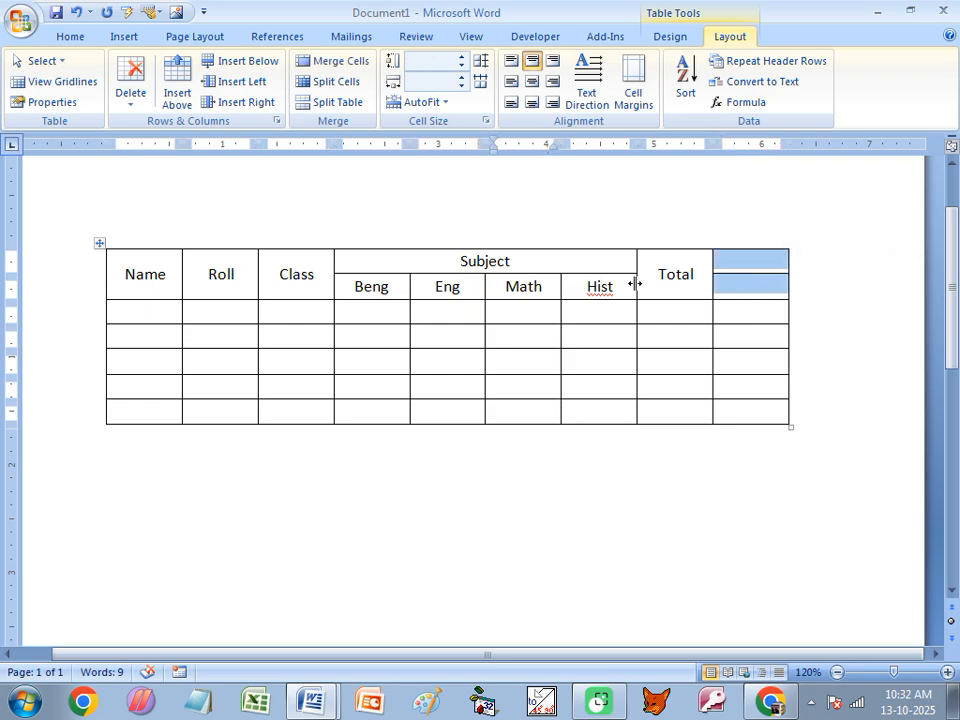
click(331, 62)
click(757, 285)
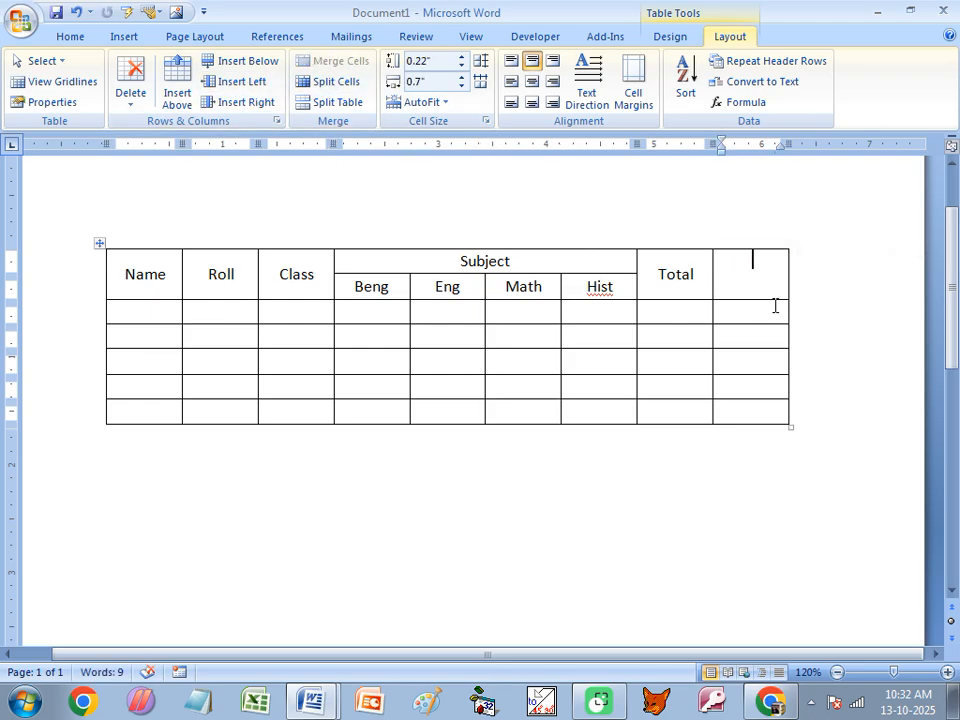
Step: Centre the last column's cells horizontally and vertically, and enter the heading Per in its top cell
drag(748, 272, 749, 300)
drag(754, 347, 754, 347)
click(750, 276)
drag(750, 276, 737, 419)
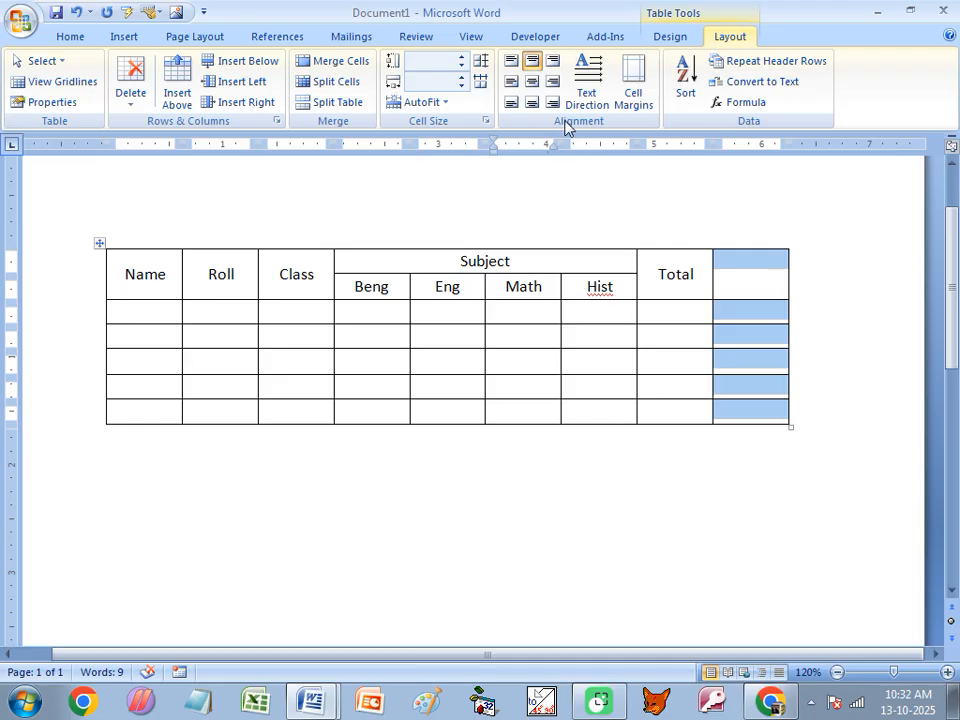
click(532, 81)
click(761, 289)
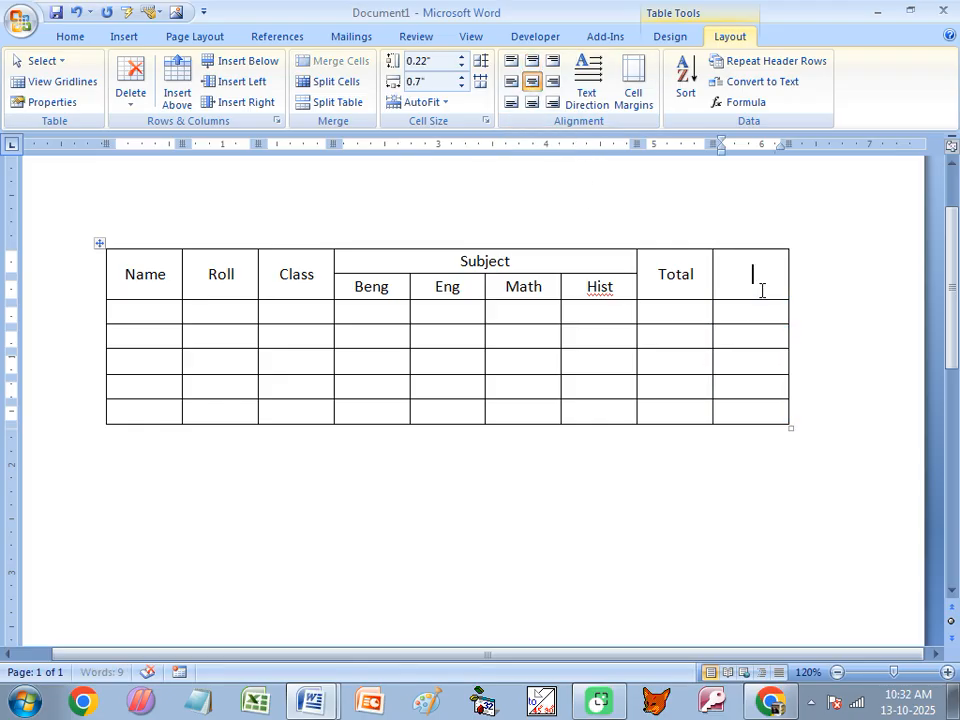
text(Per)
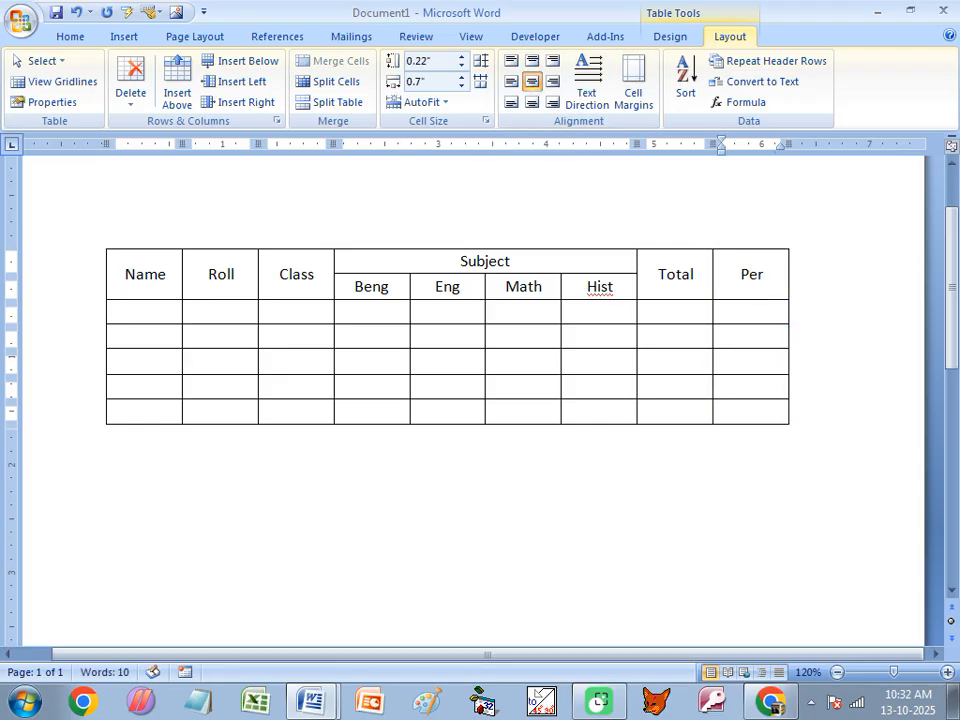
Step: Fill the first row below the headings with the student's name, roll 1 and class X
click(158, 316)
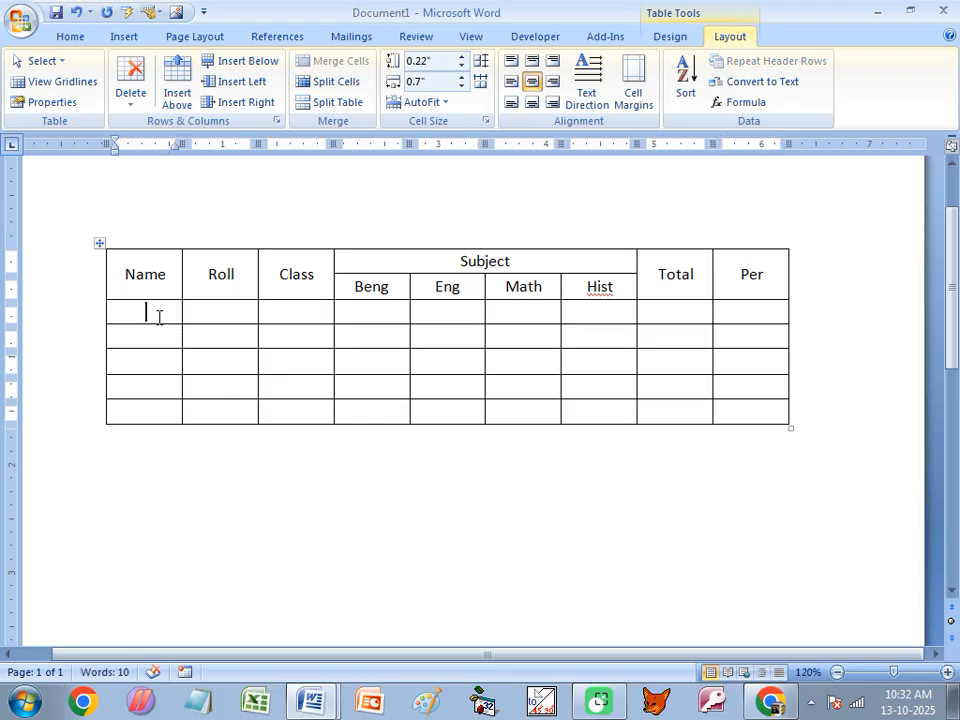
text(A das)
key(Tab)
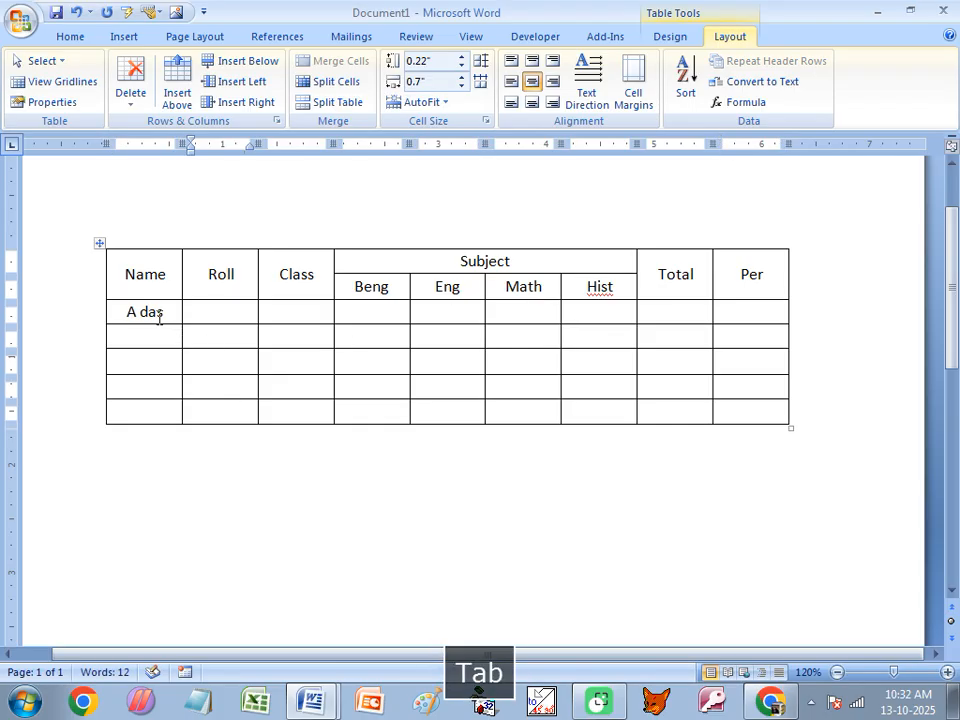
text(1)
key(Tab)
text(x)
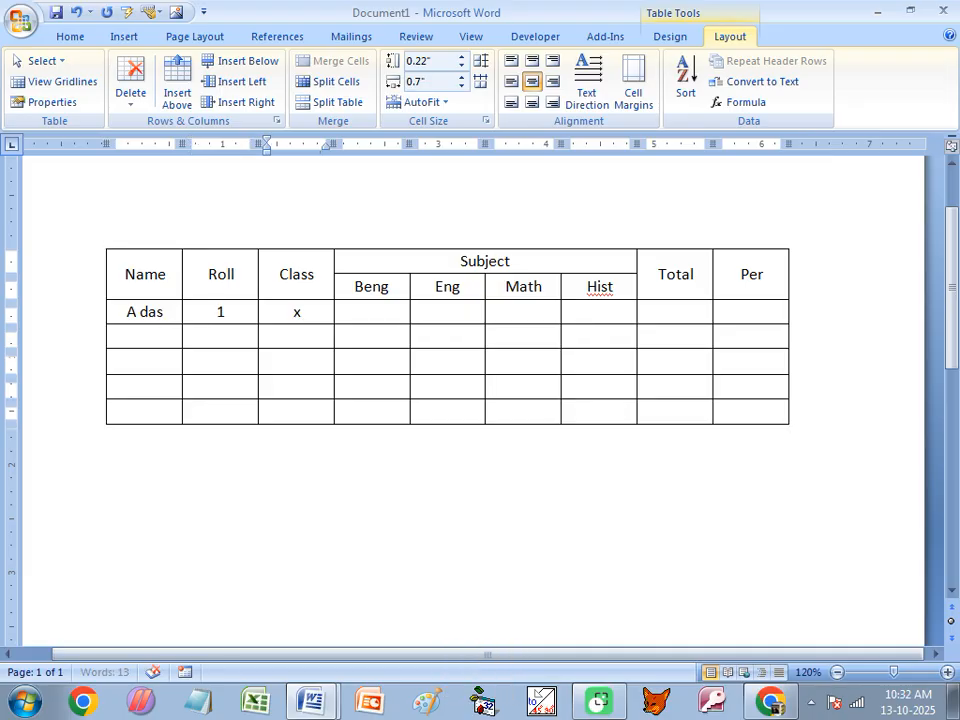
Step: Enter the first student's marks: Beng 78, Eng 88, Math 75 and Hist 87
key(Tab)
text(78)
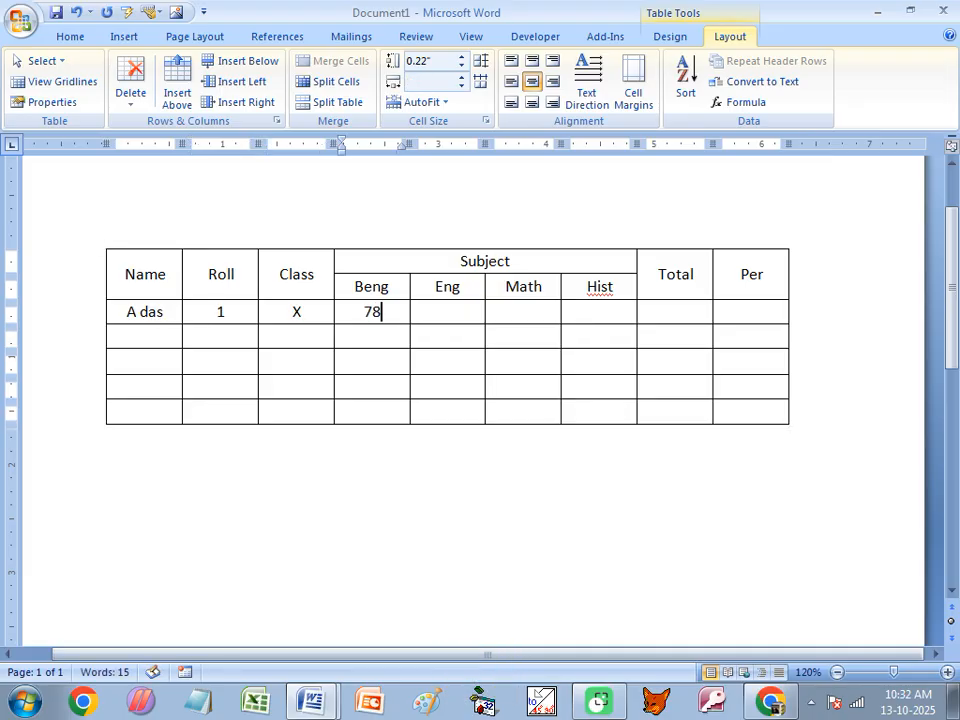
key(Tab)
text(88)
key(Tab)
text(75)
key(Tab)
text(87)
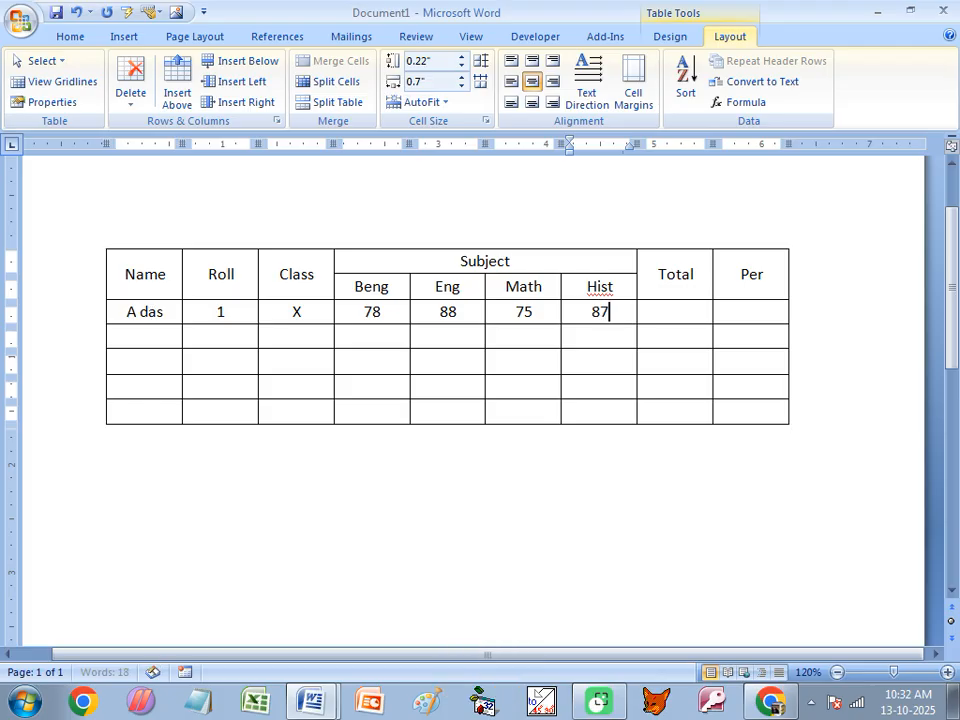
Step: Enter the second student's name, roll 2 and class X in the next row, leaving the first row's Total and Per empty
key(Tab)
key(Tab)
key(Tab)
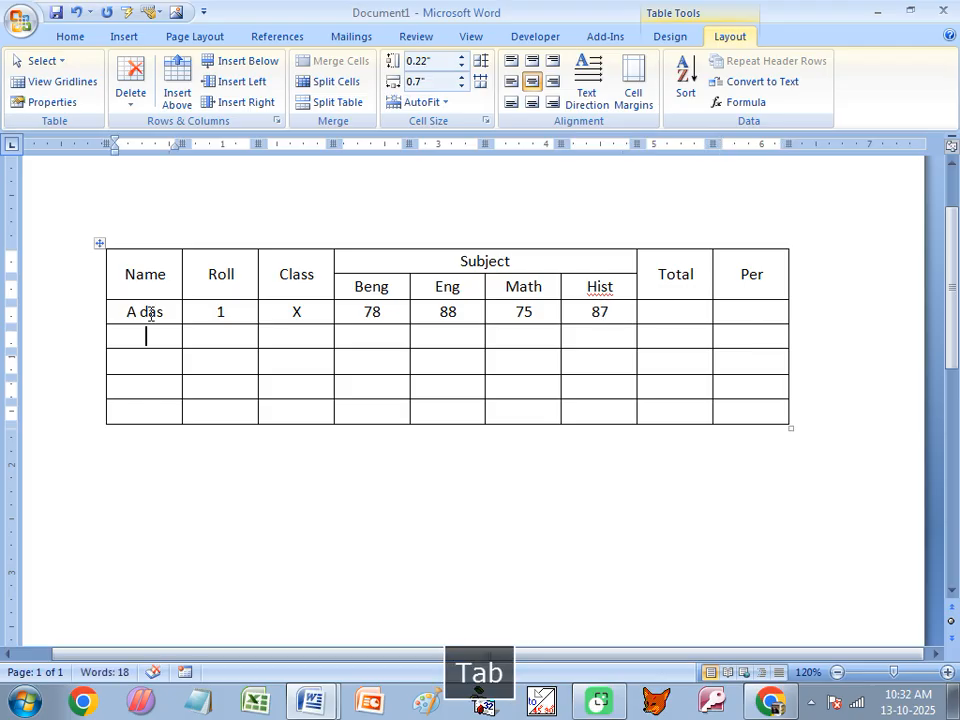
text(b )
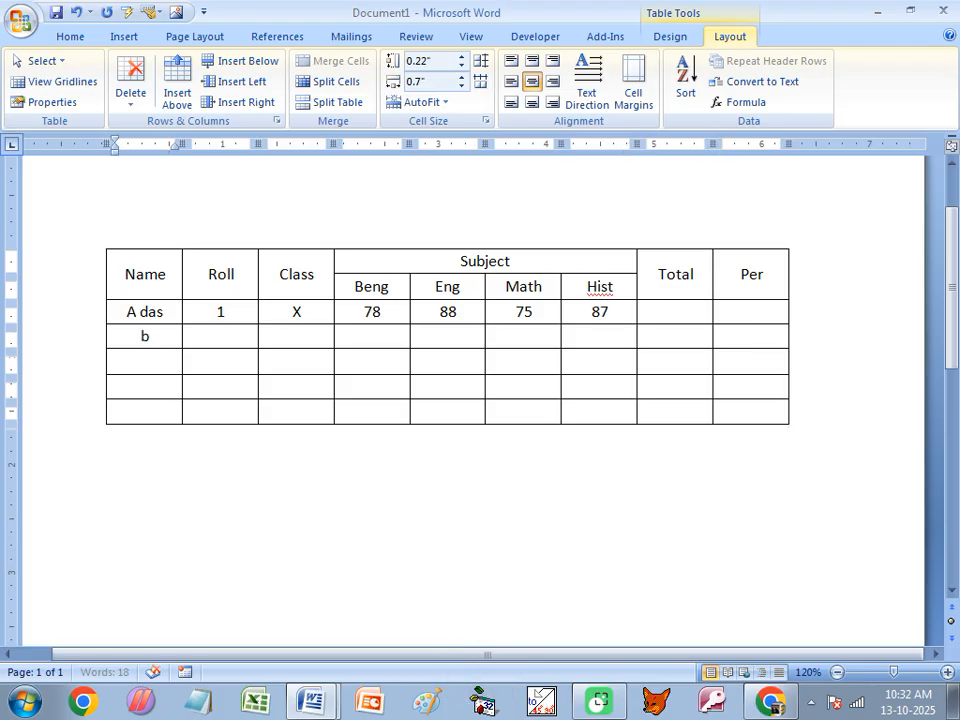
text(sk)
key(Tab)
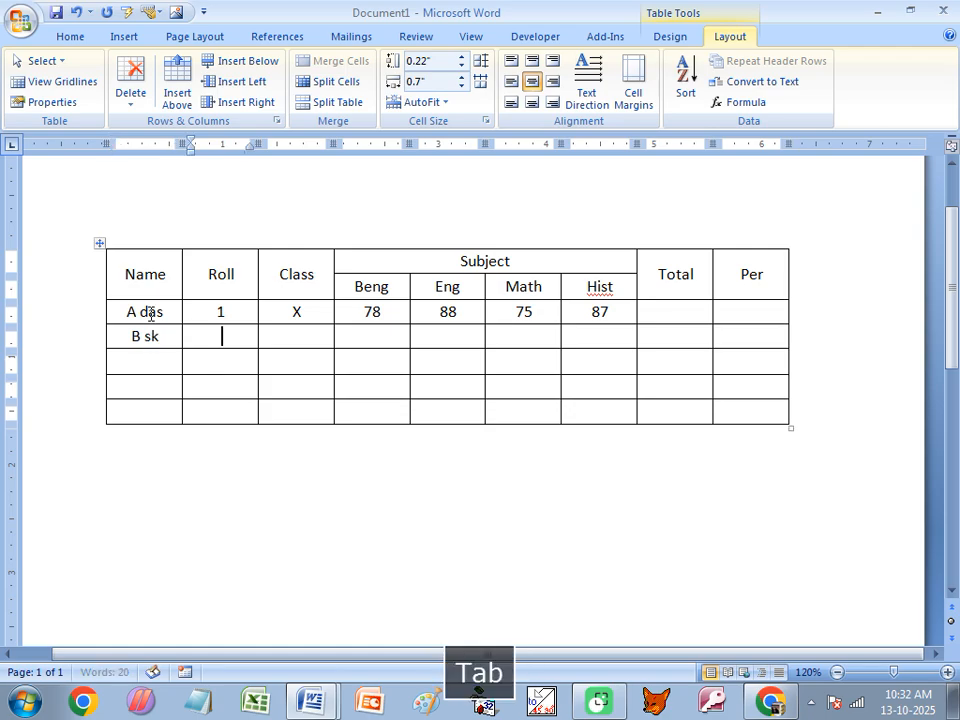
text(2)
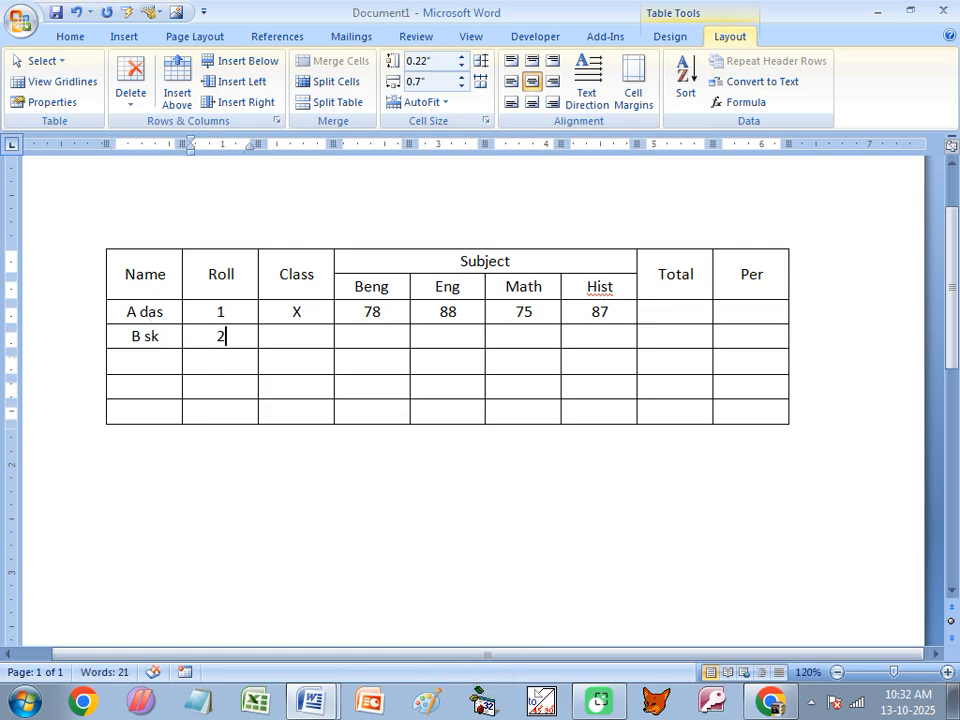
key(Tab)
text(X)
Step: Enter the second student's marks: Beng 85, Eng 77, Math 85 and Hist 47
key(Tab)
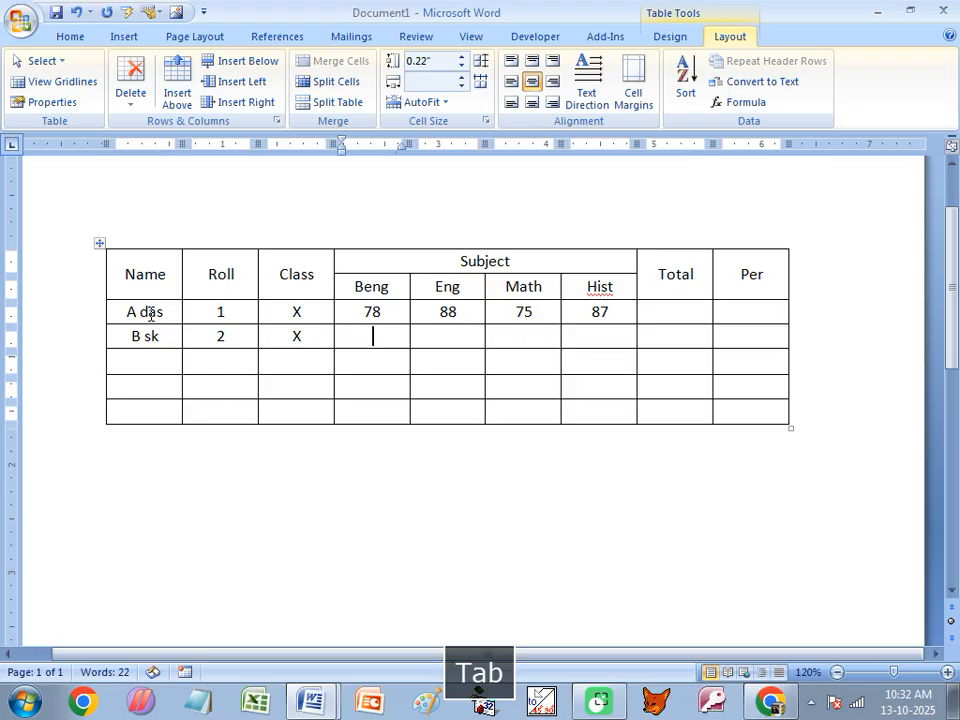
text(85)
key(Tab)
text(77)
key(Tab)
text(85)
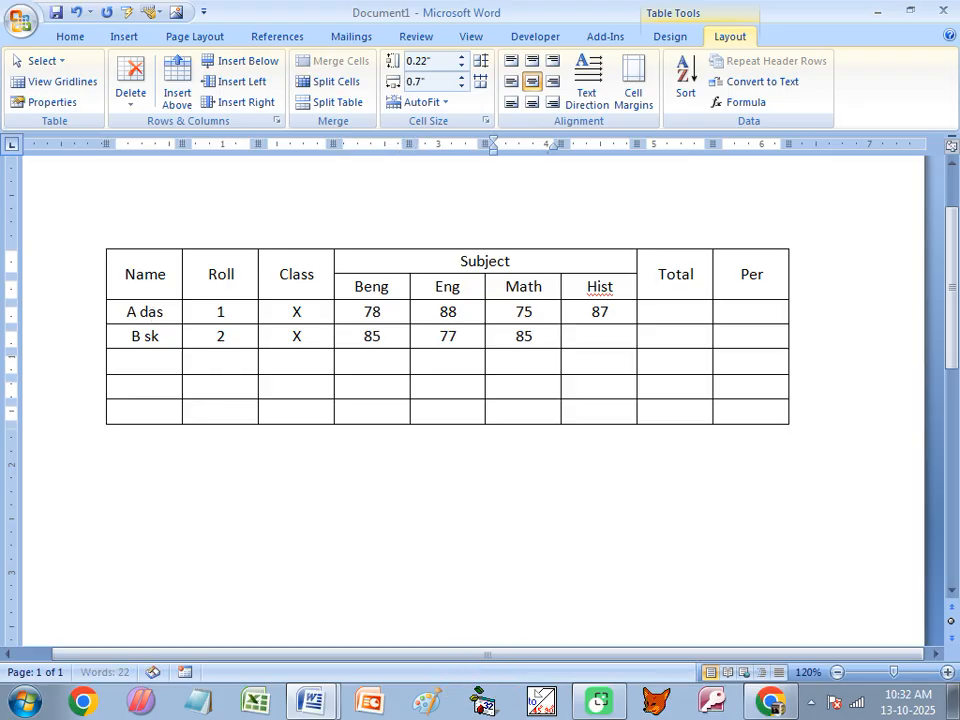
key(Tab)
text(47)
Step: Enter the third student's name, roll 2 and class X in the third student row
key(Tab)
key(Tab)
key(Tab)
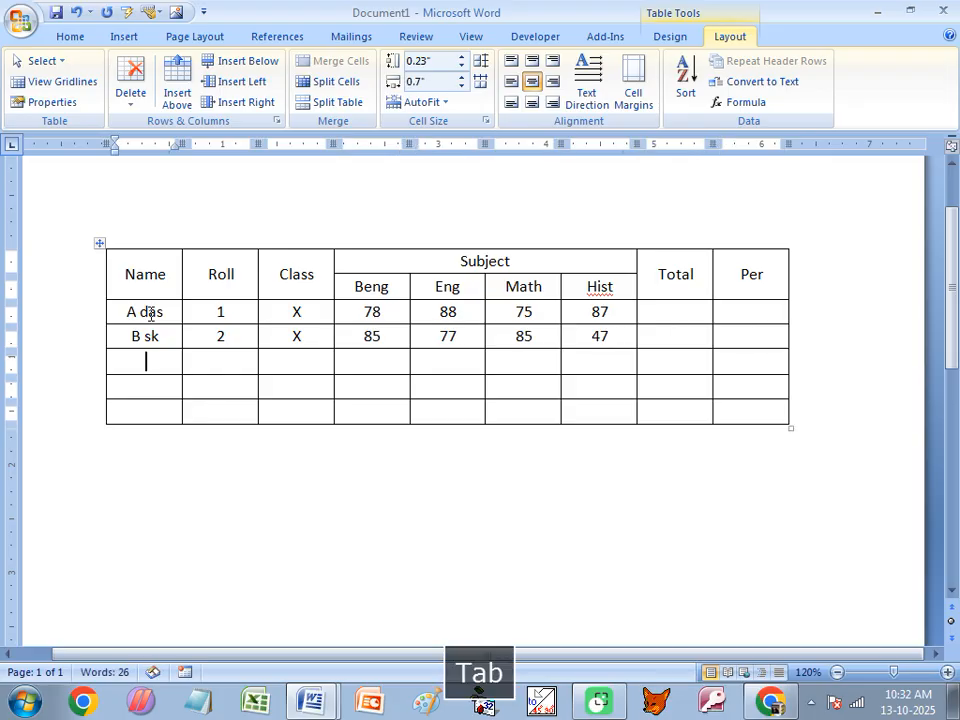
text(c ro)
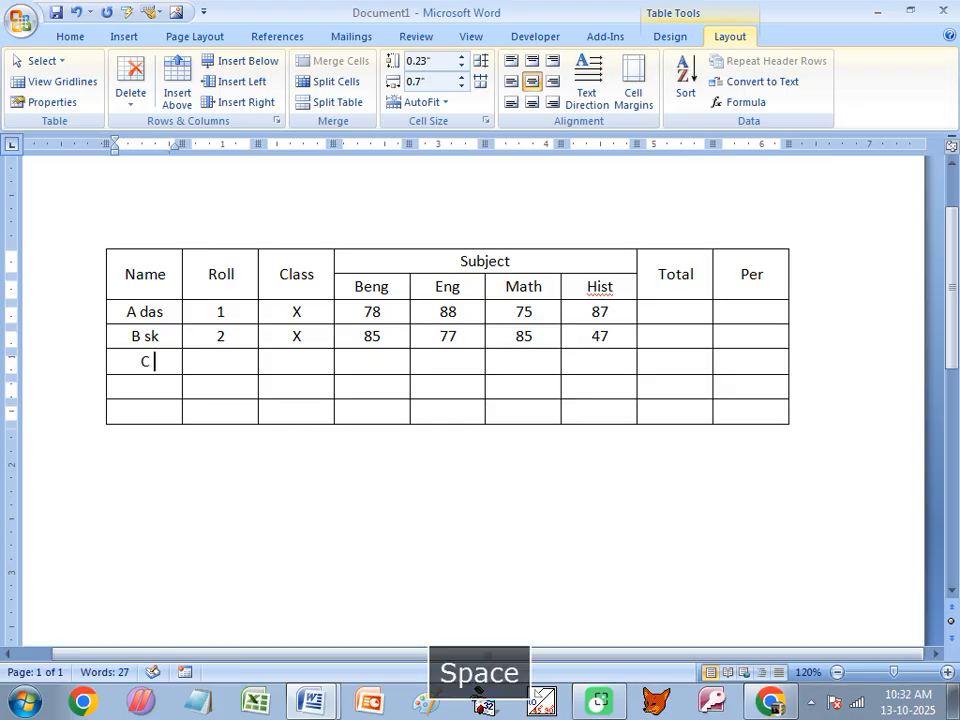
text(y)
key(Tab)
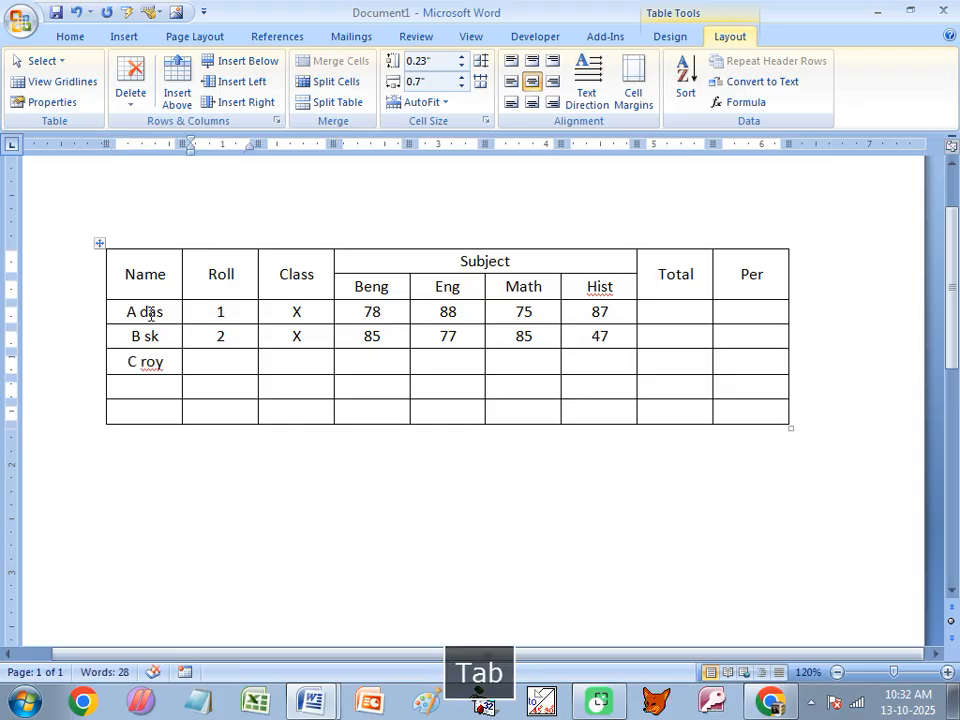
text(2)
key(Tab)
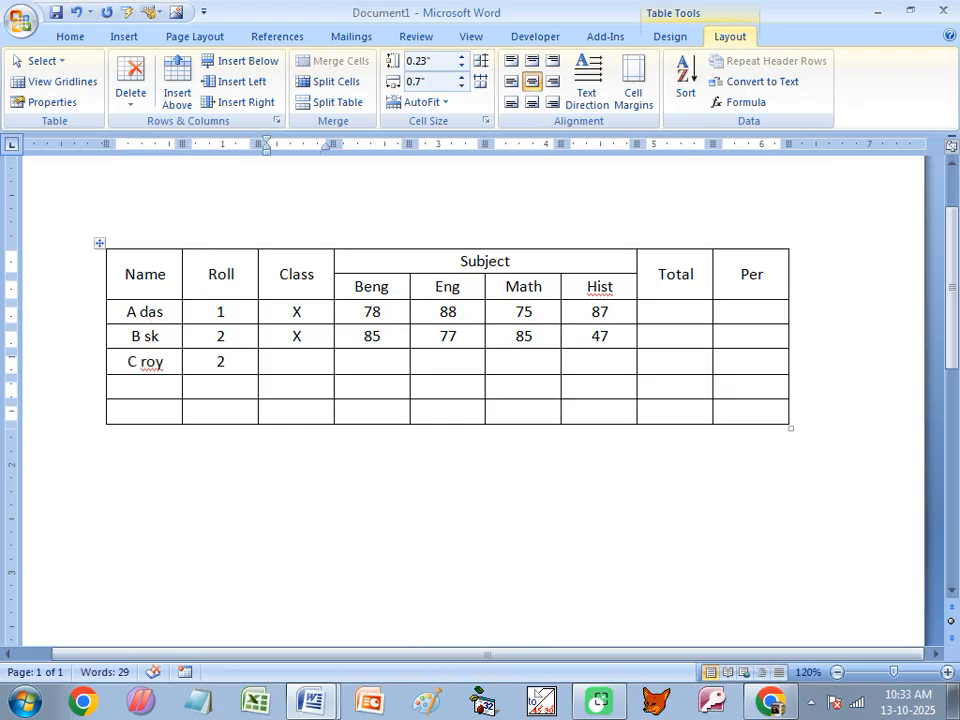
text(x)
key(Tab)
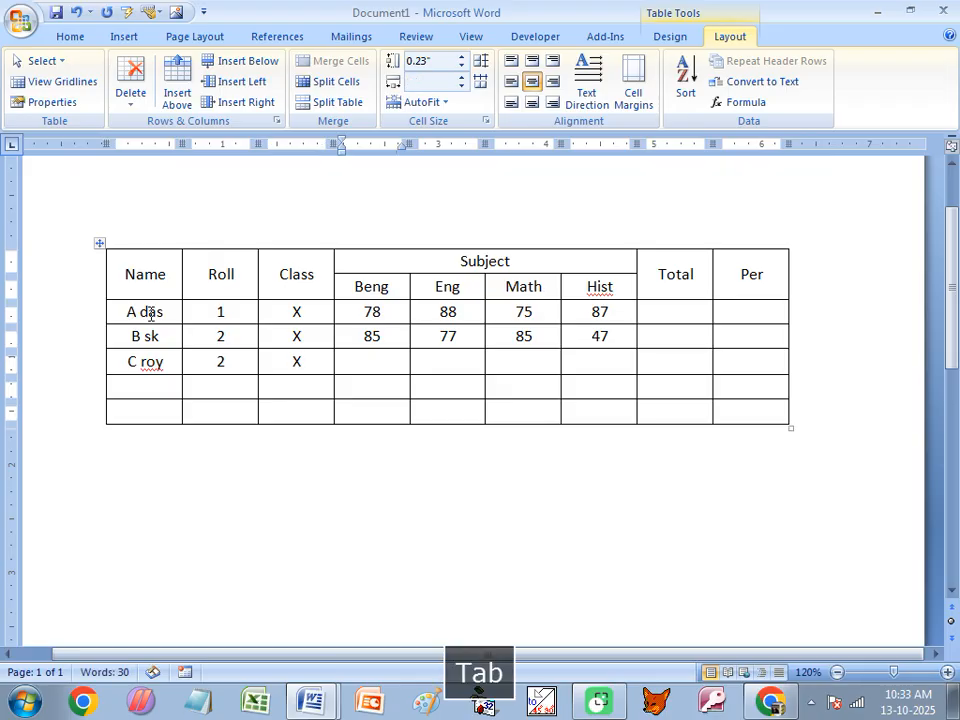
Step: Go back to the third student's Roll cell and change it to 3
key(shift+Tab)
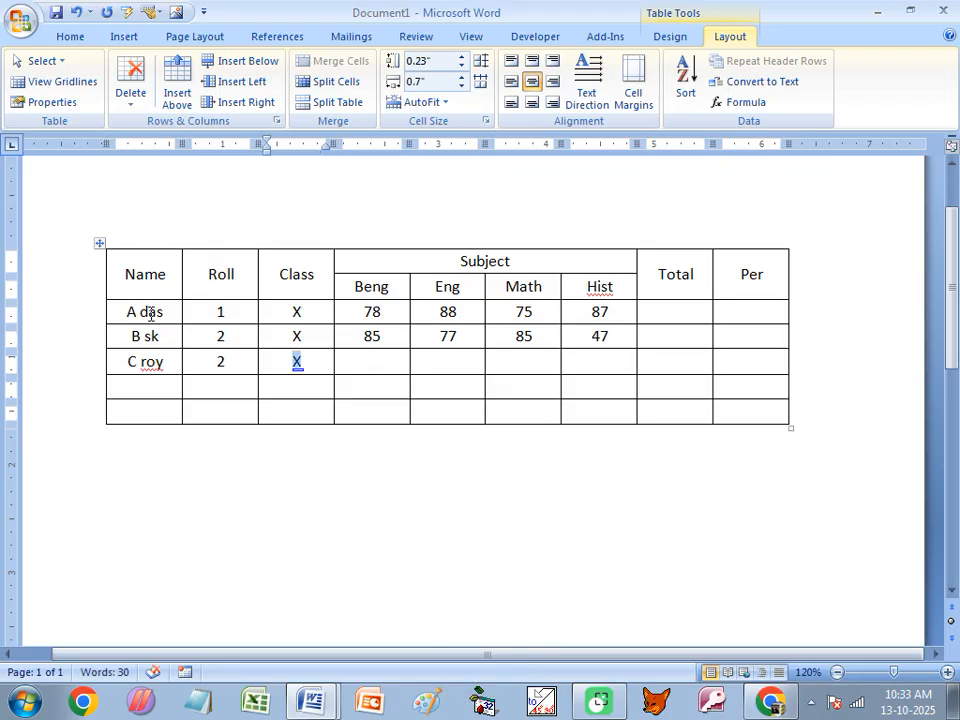
key(shift+Tab)
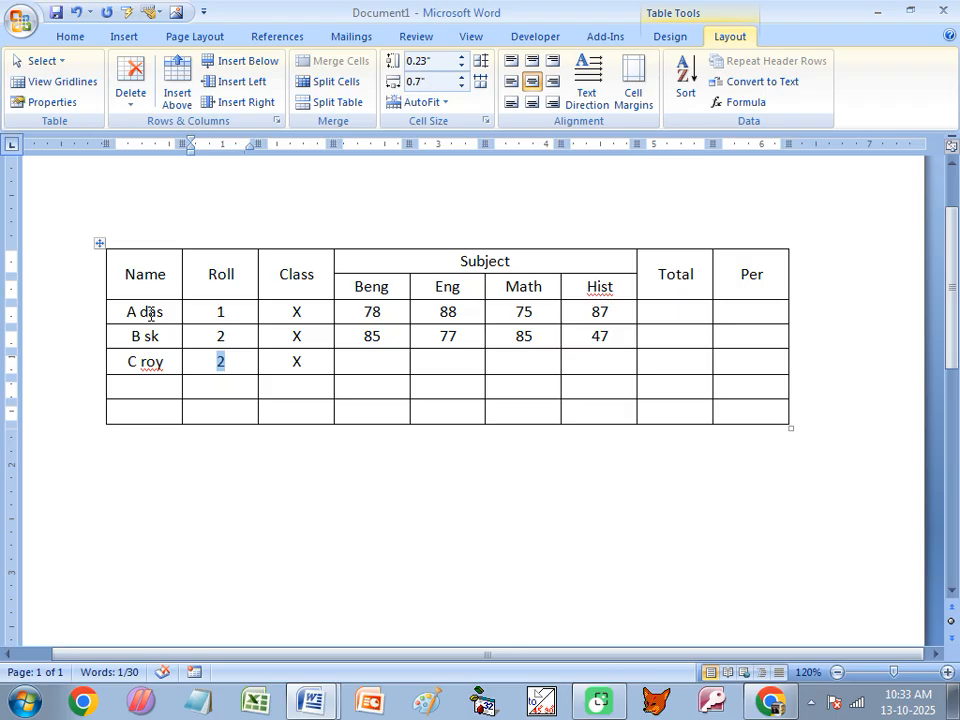
text(3)
Step: Enter the third student's marks: Beng 45, Eng 54, Math 45 and Hist 57
key(Tab)
key(Tab)
key(Tab)
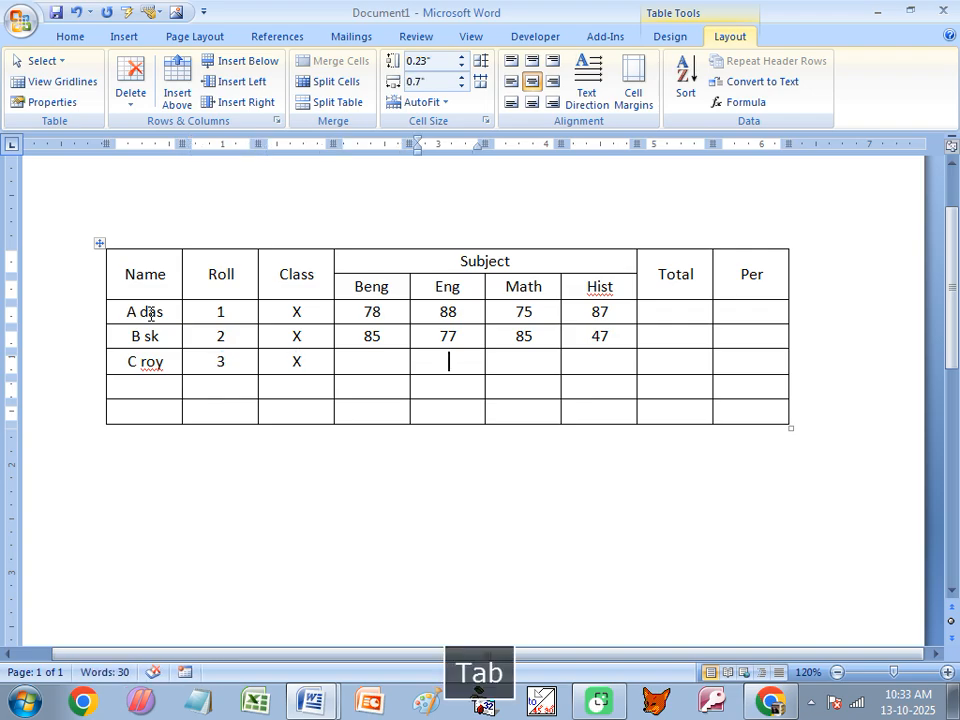
key(shift+Tab)
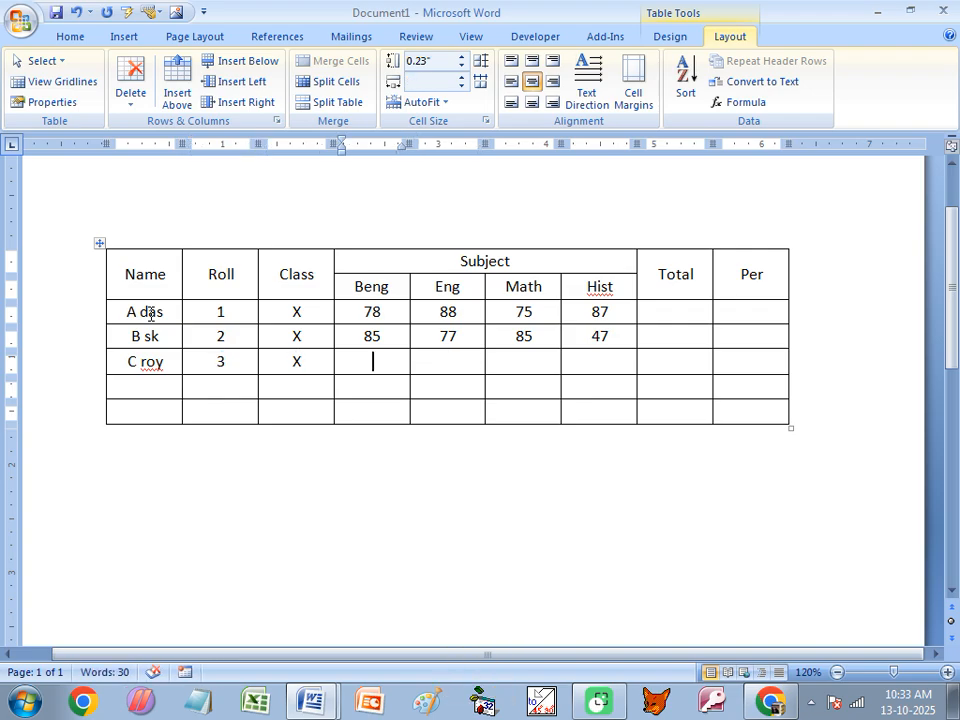
text(45)
key(Tab)
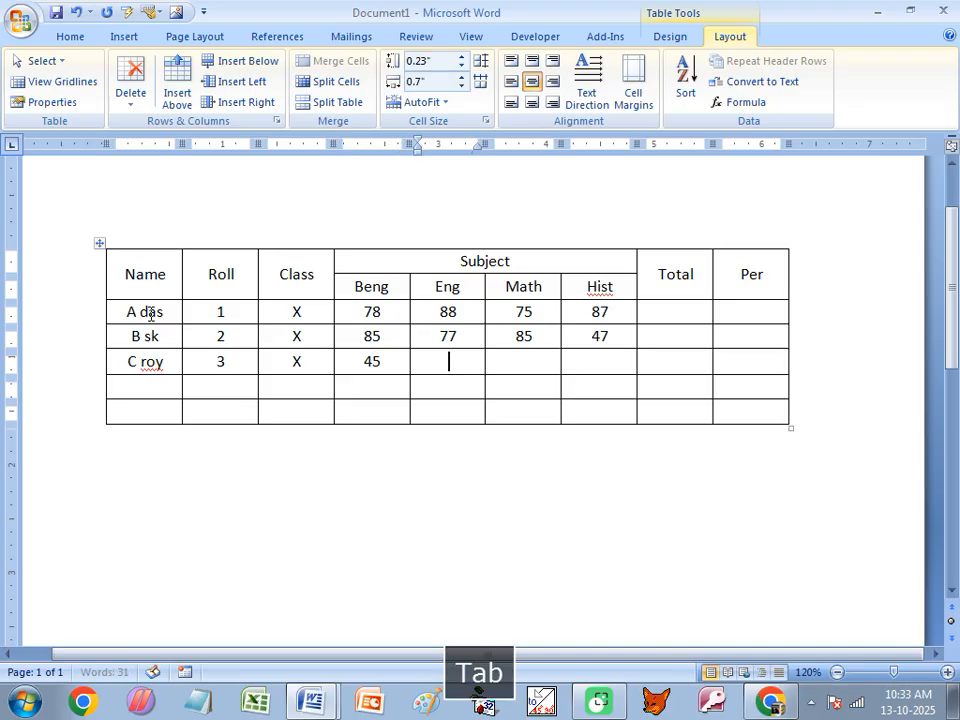
text(14)
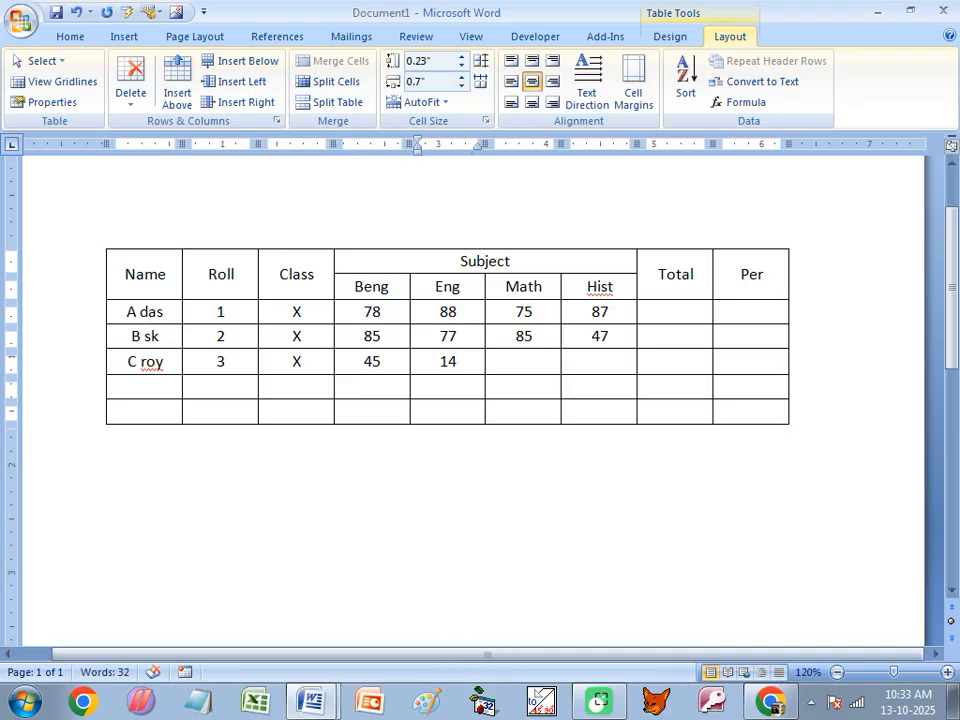
key(BackSpace)
key(BackSpace)
text(54)
key(Tab)
text(45)
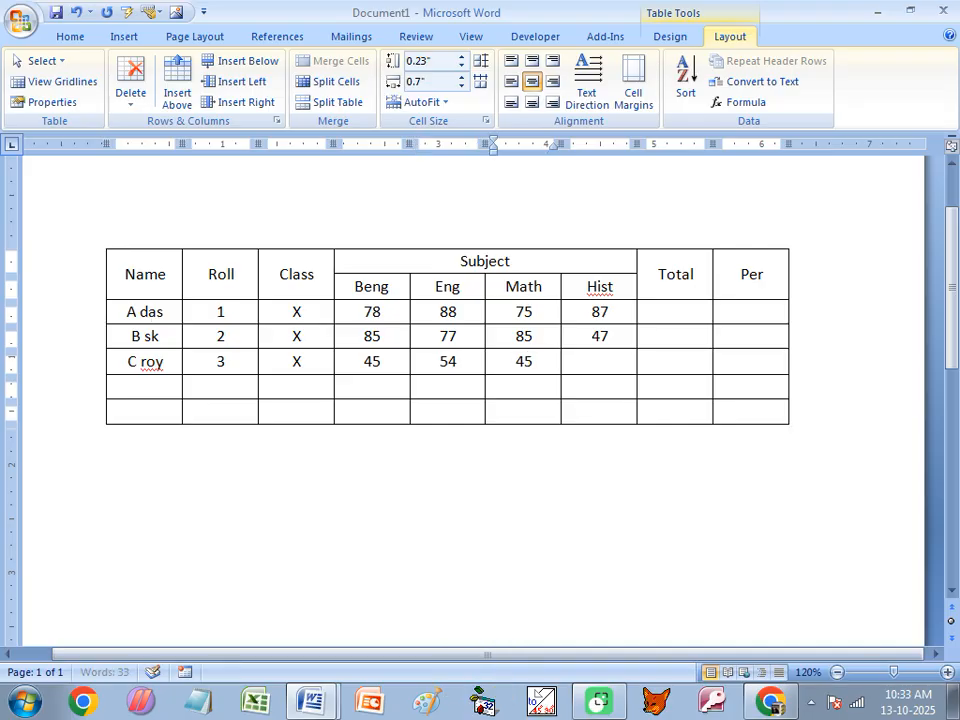
key(Tab)
text(577)
key(BackSpace)
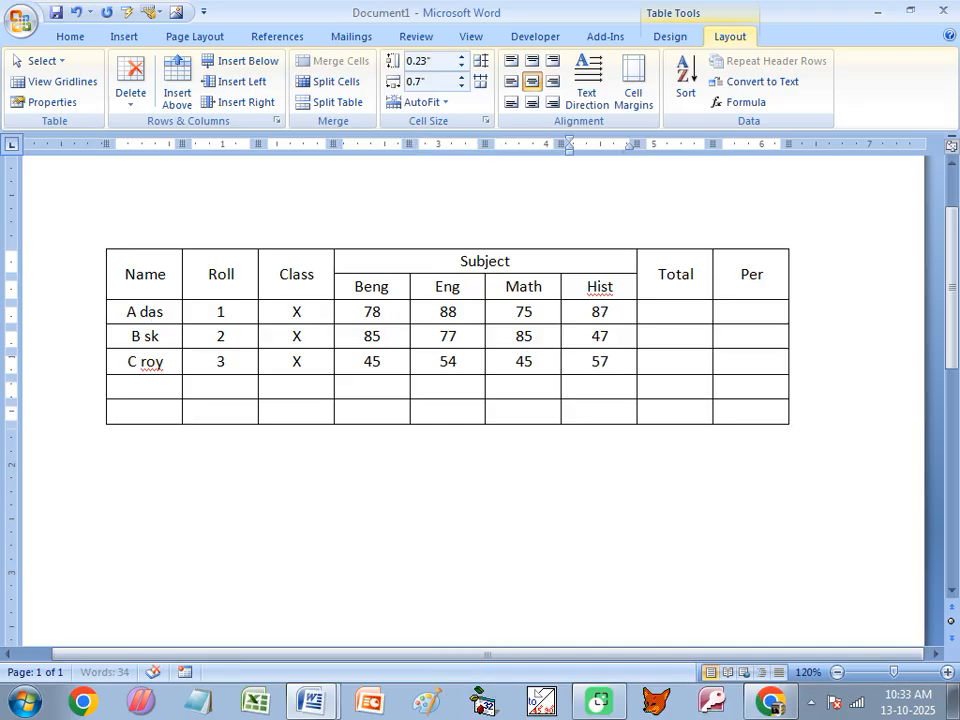
Step: Enter name FFF, roll 4 and class X in the fourth student row
key(Tab)
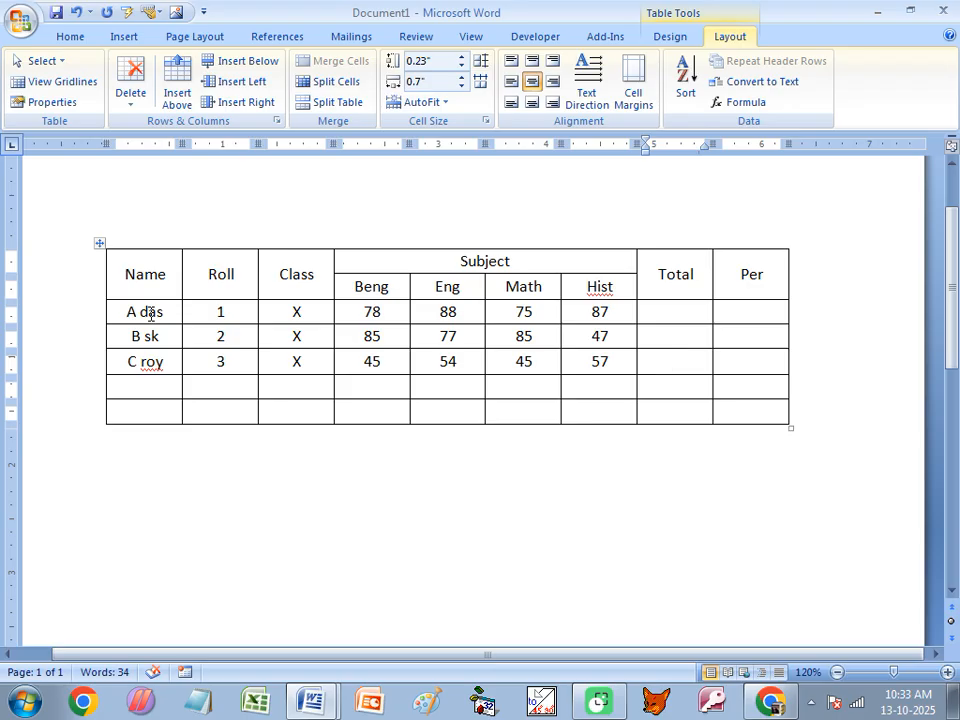
key(Tab)
key(Tab)
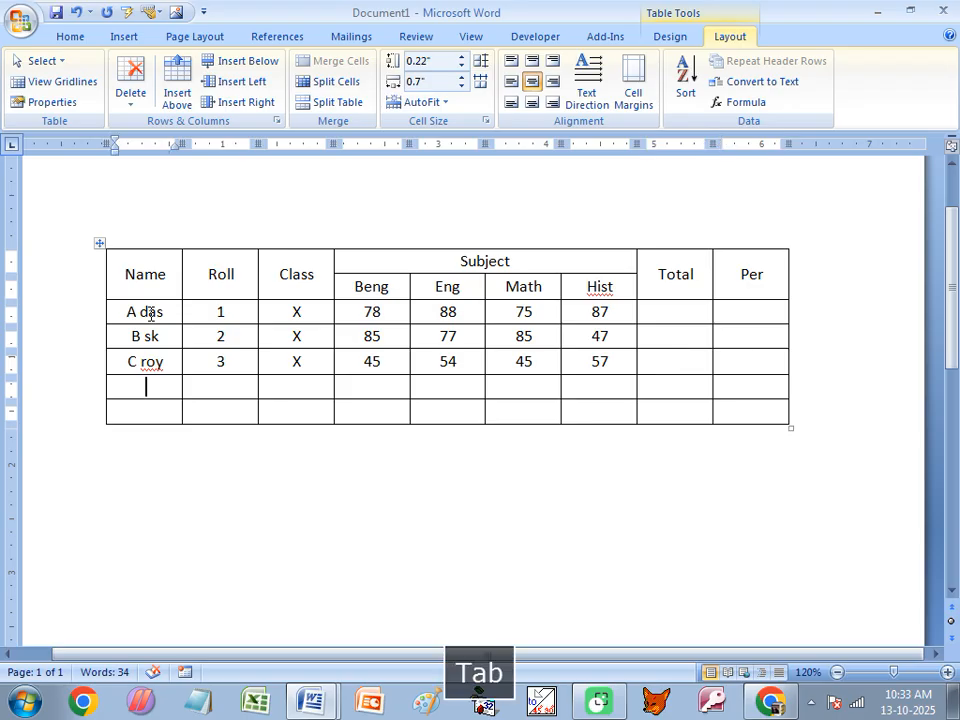
text(FFF)
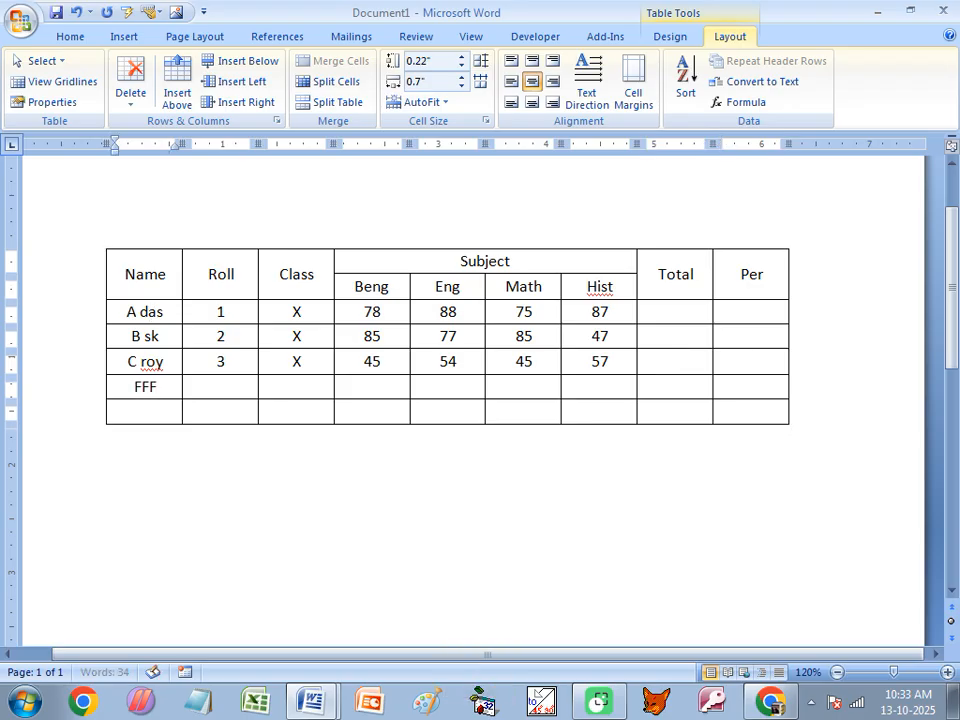
key(Tab)
text(4)
key(Tab)
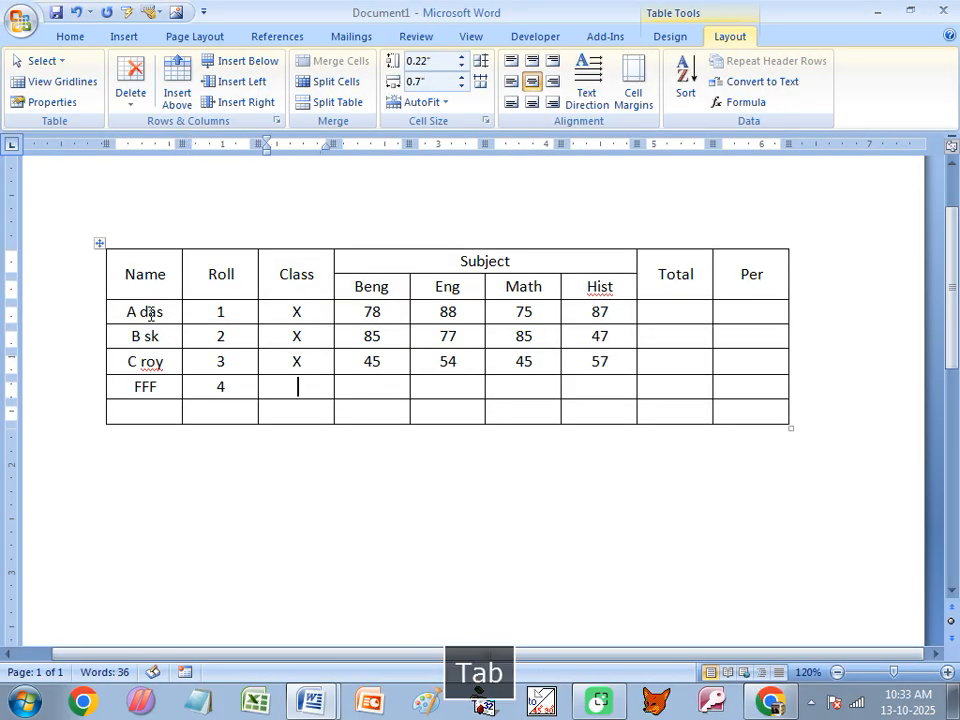
text(X)
Step: Enter the fourth student's marks: Beng 77, Eng 44, Math 55 and Hist 44
key(Tab)
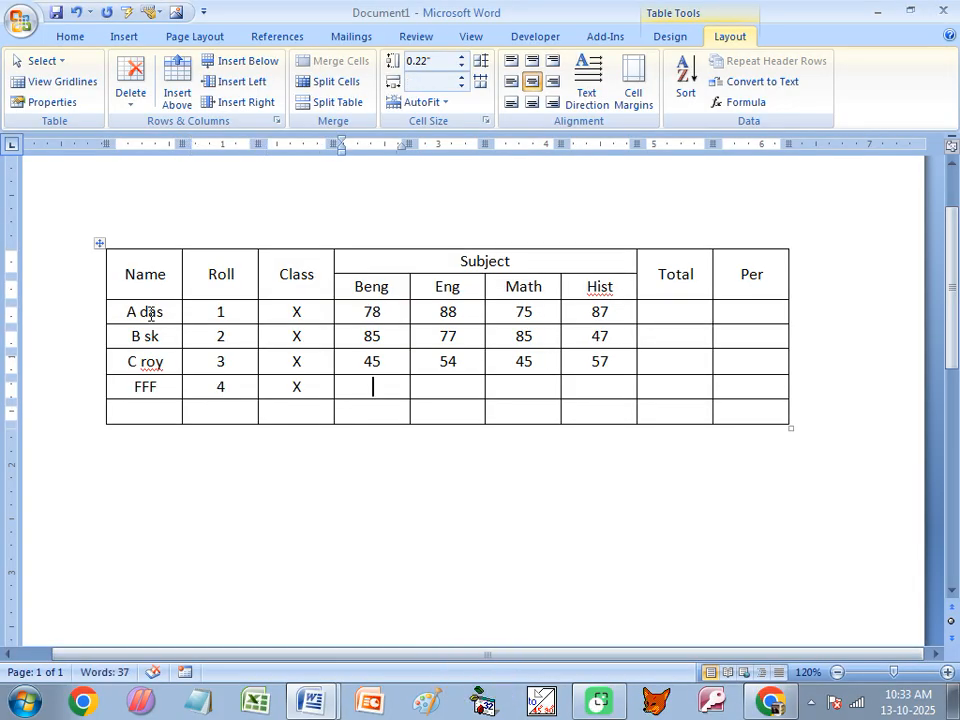
text(77)
key(Tab)
text(44)
key(Tab)
text(55)
key(Tab)
text(44)
Step: Enter name JHJH, roll 5 and class X in the fifth student row
key(Tab)
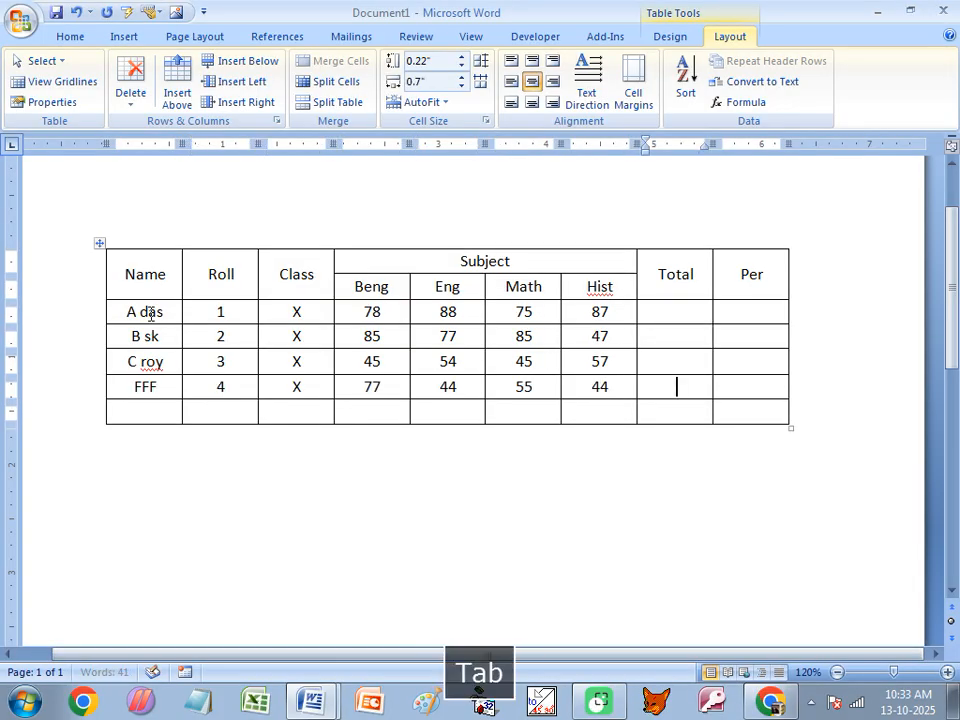
key(Tab)
key(Tab)
text(JHJH)
key(Tab)
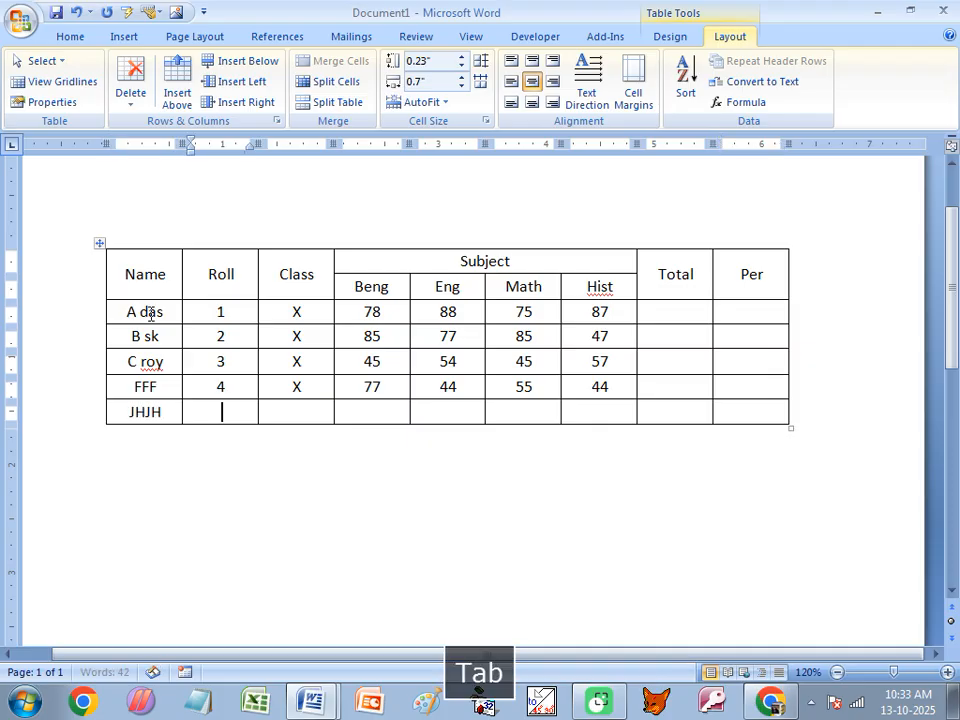
text(5)
key(Tab)
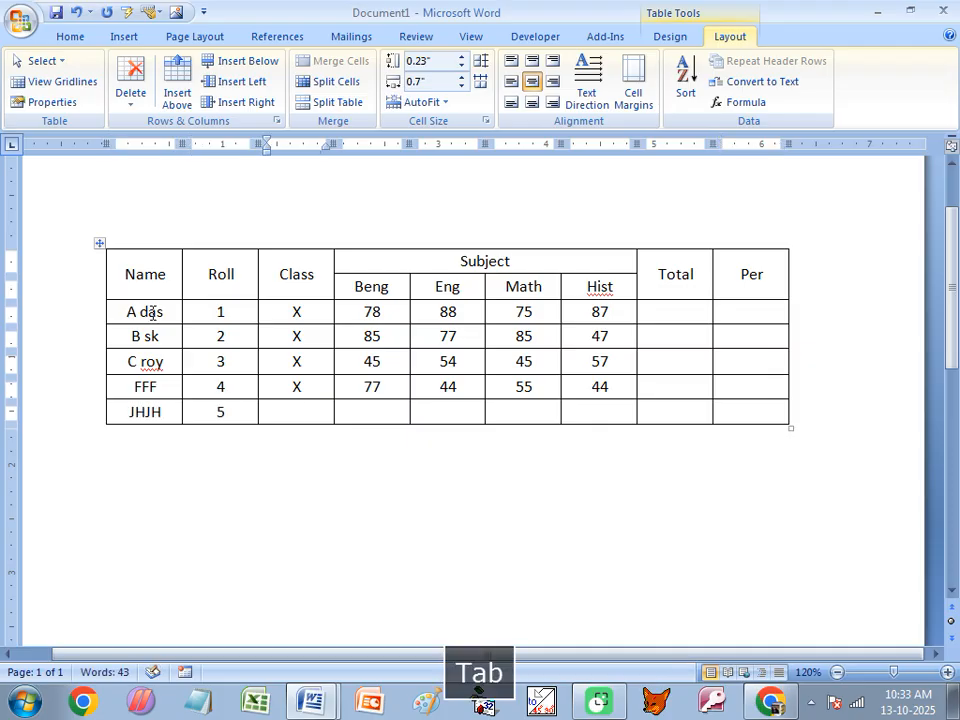
text(X)
key(Tab)
Step: Enter the fifth student's marks: Beng 55, Eng 44, Math 66 and Hist 77
text(55)
key(Tab)
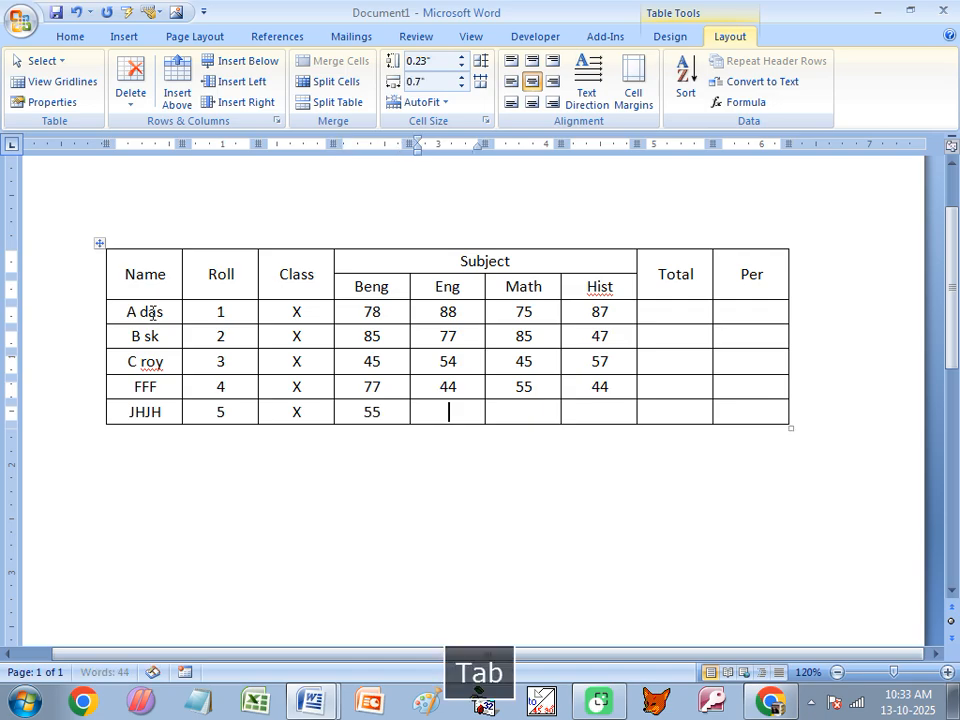
text(44)
key(Tab)
text(66)
key(Tab)
text(77)
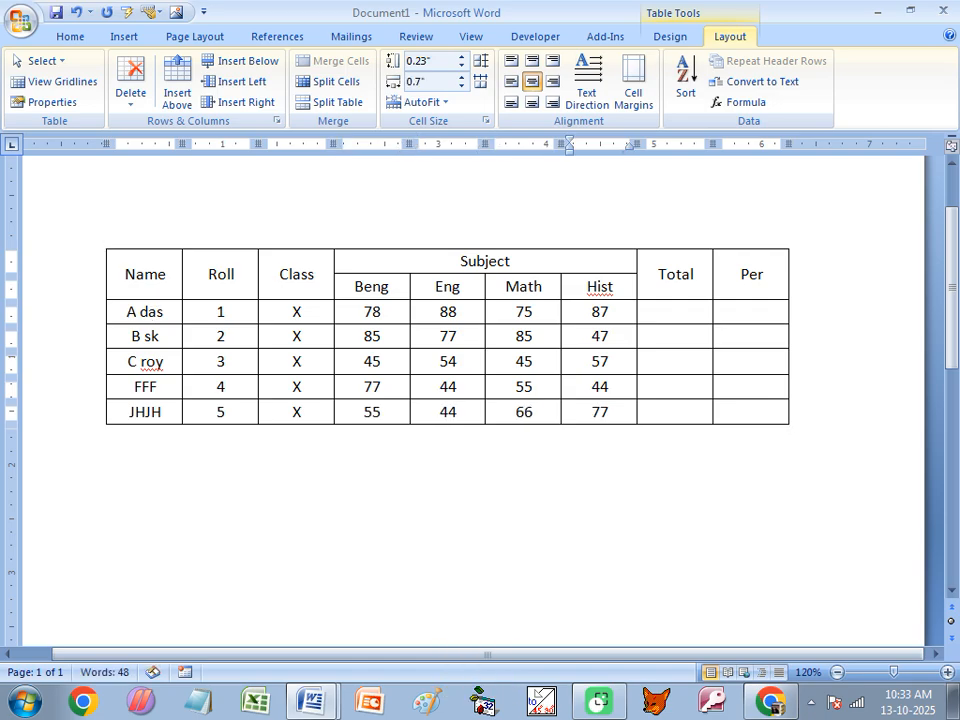
Step: Add three empty rows at the end of the table, below the fifth student
key(Tab)
key(Tab)
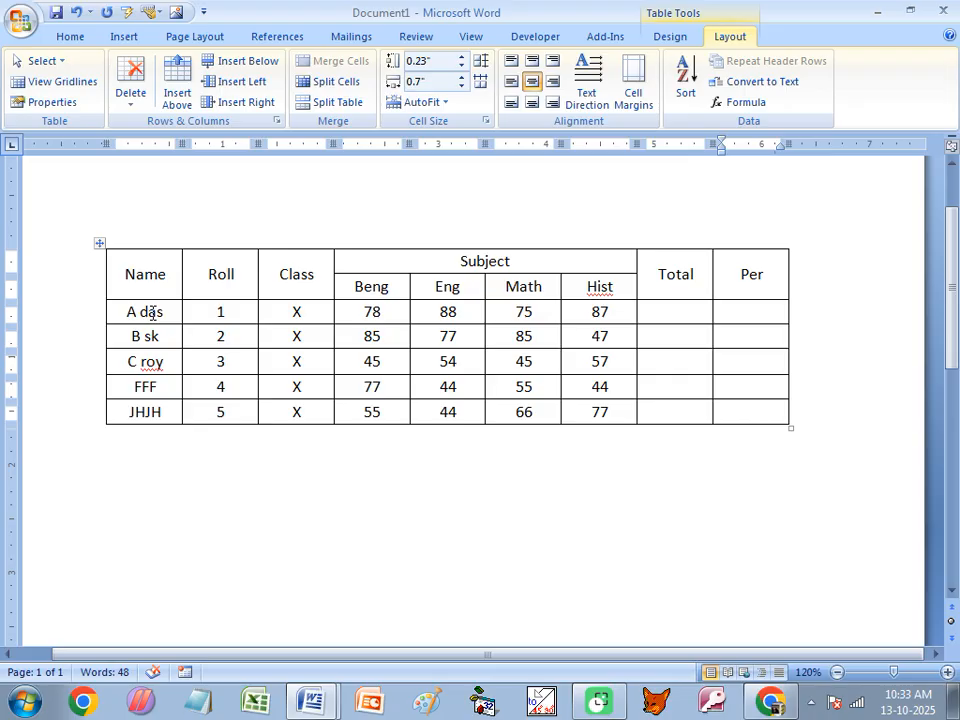
key(Tab)
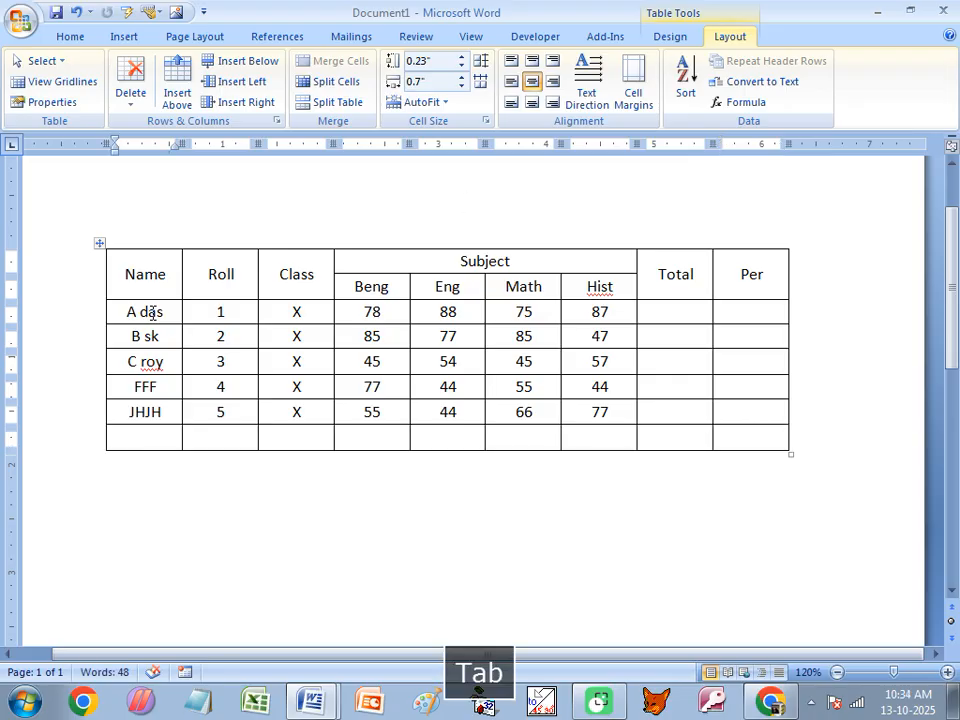
key(Tab)
key(Tab)
key(Tab)
key(Tab)
key(Tab)
key(Tab)
key(Tab)
key(Tab)
key(Tab)
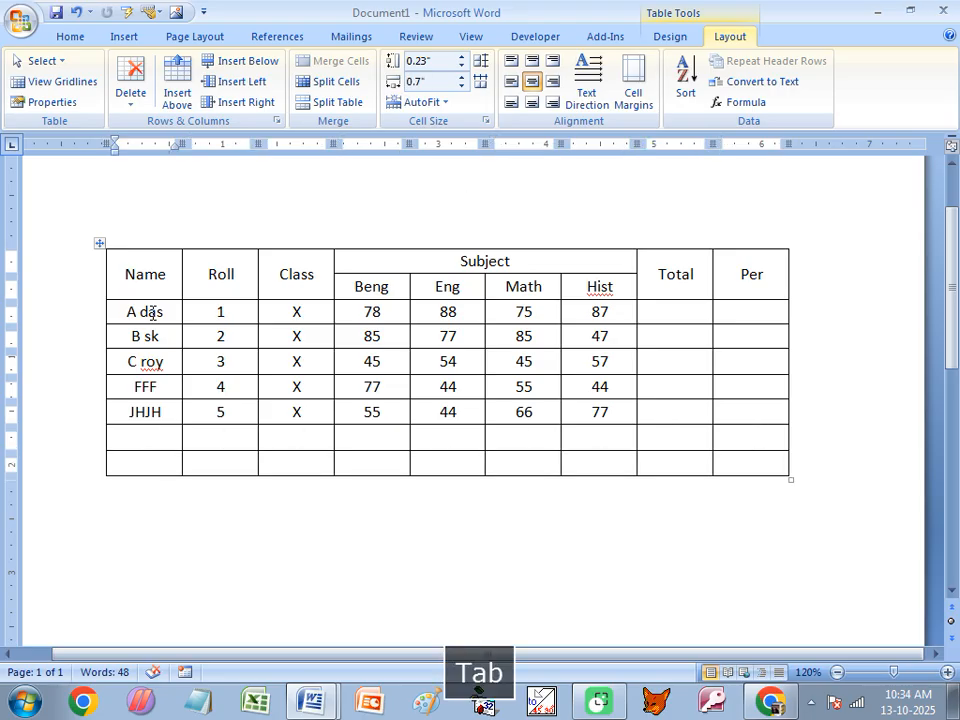
key(Tab)
key(Tab)
key(Tab)
key(Tab)
key(Tab)
key(Tab)
key(Tab)
key(Tab)
key(Tab)
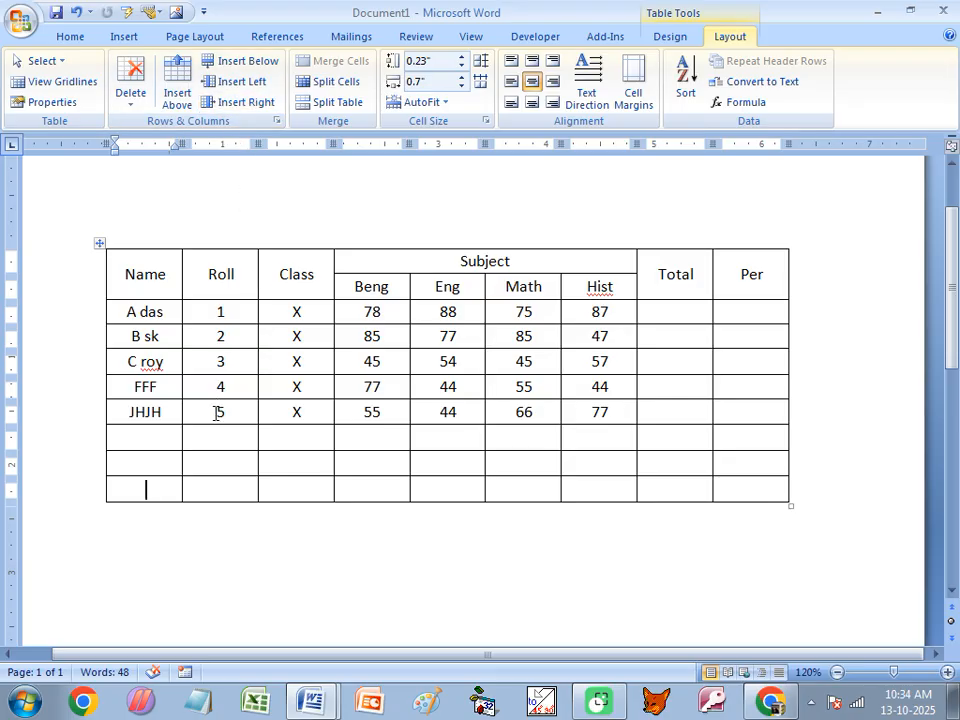
Step: Insert a blank row above the third student's row
click(137, 357)
click(125, 367)
click(149, 398)
click(133, 336)
click(128, 361)
click(175, 90)
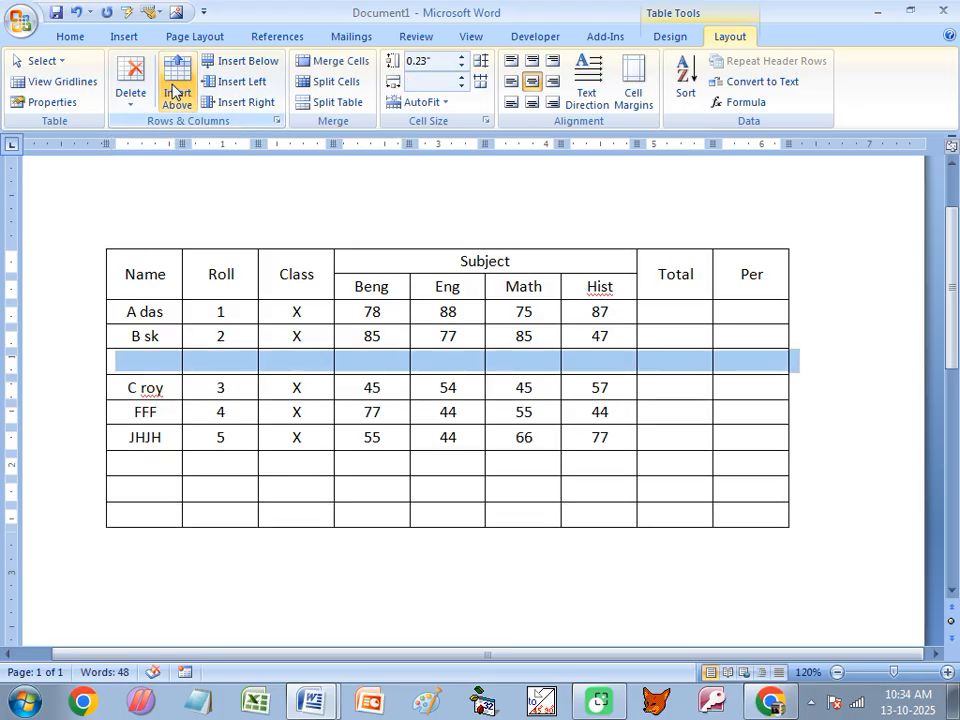
Step: Insert a row above the table's headings and merge all its cells into one
click(381, 250)
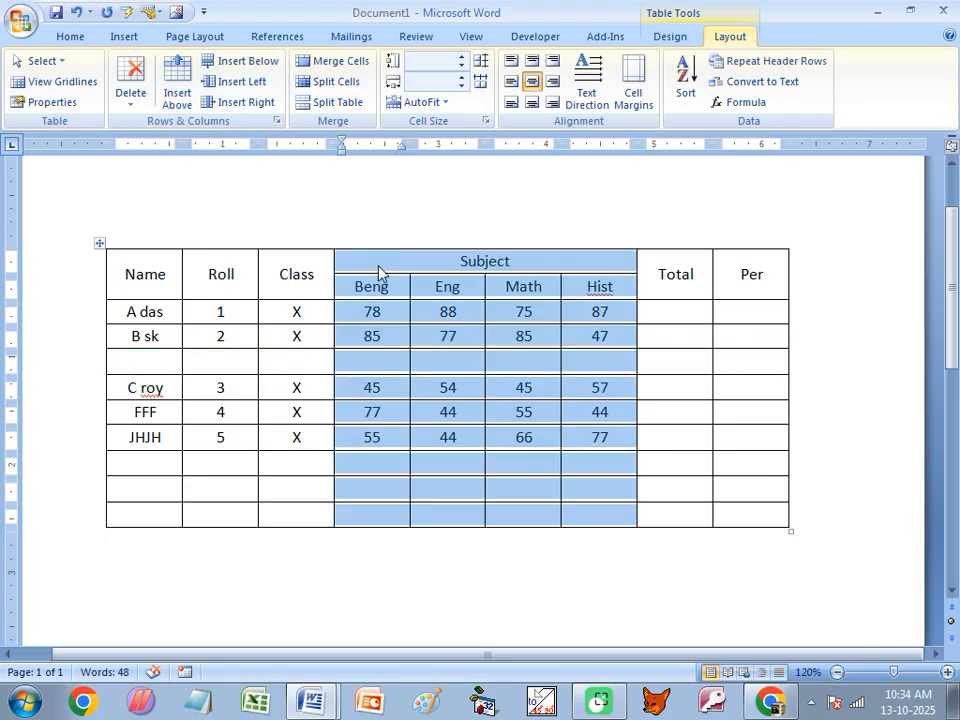
click(374, 264)
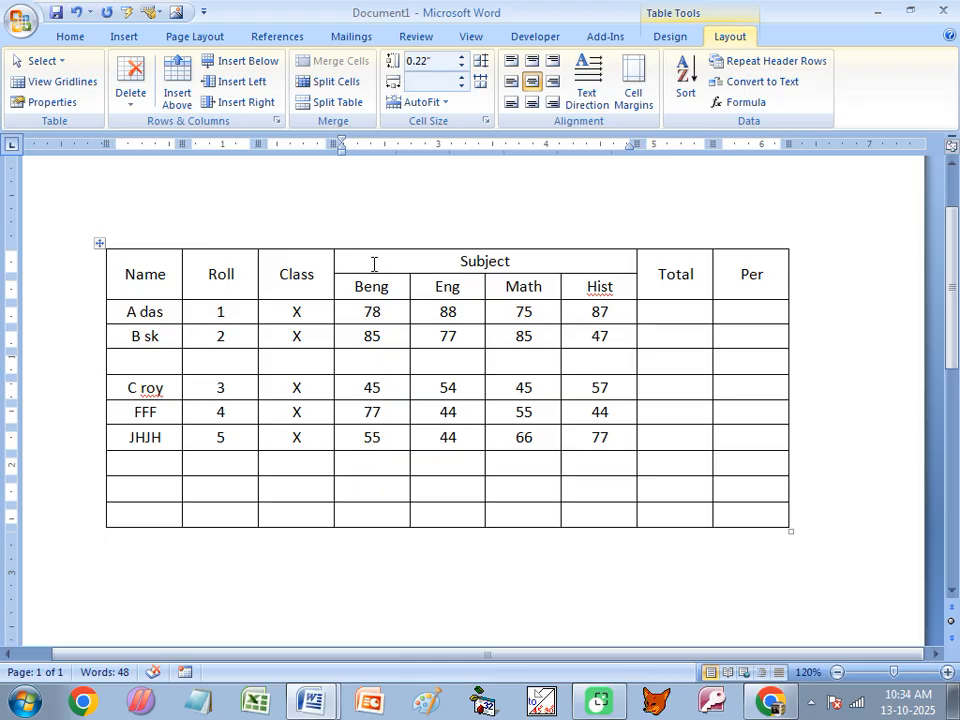
click(177, 92)
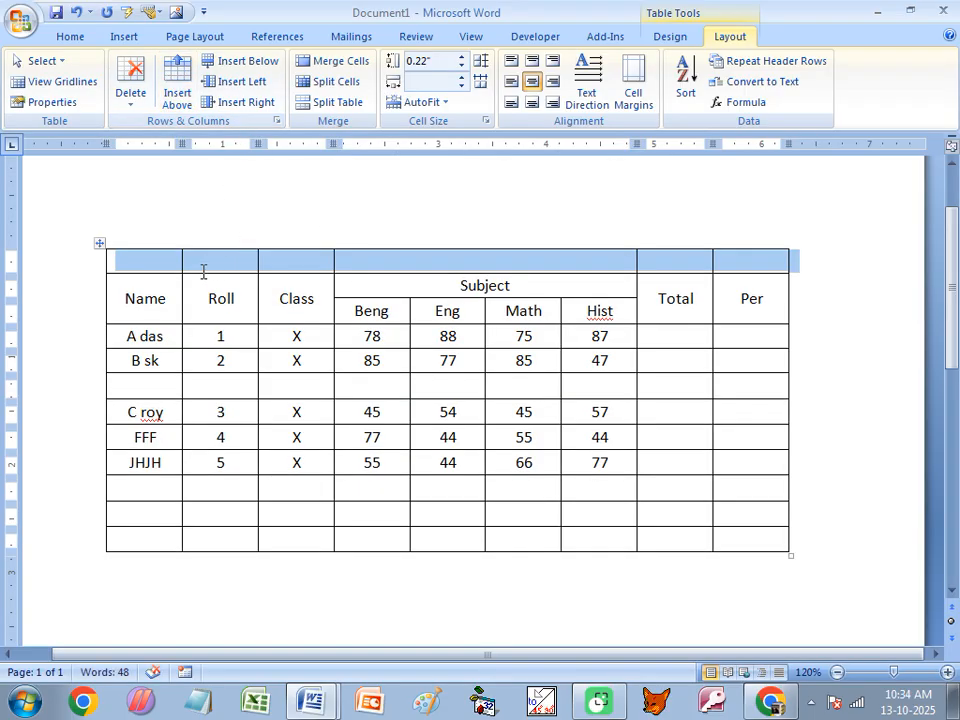
click(340, 62)
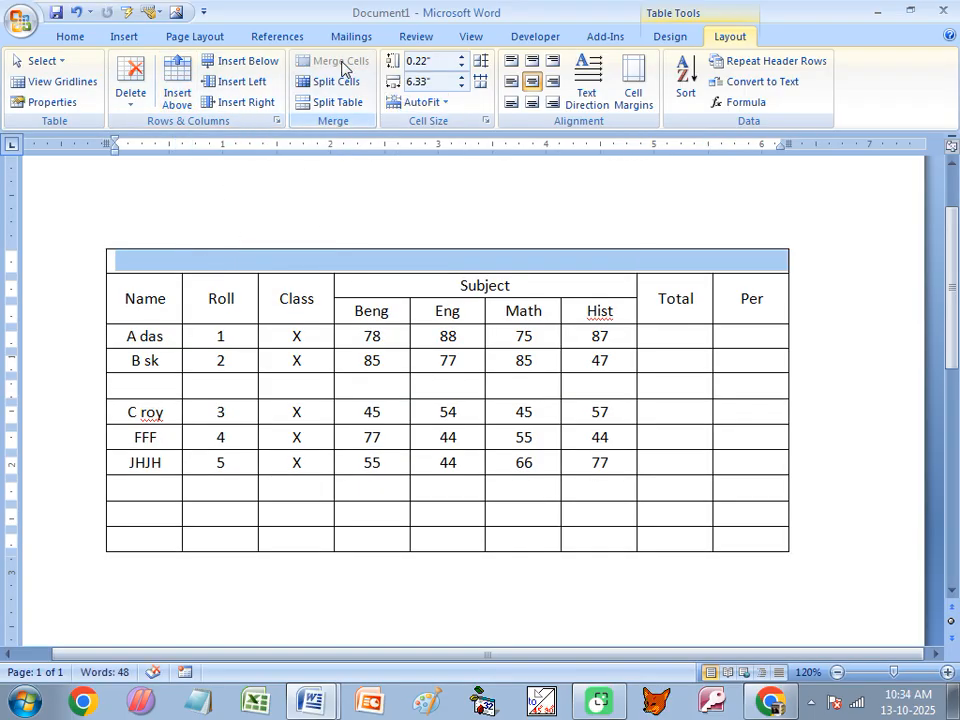
Step: Enter the title Result Sheet in the merged top row
text(r)
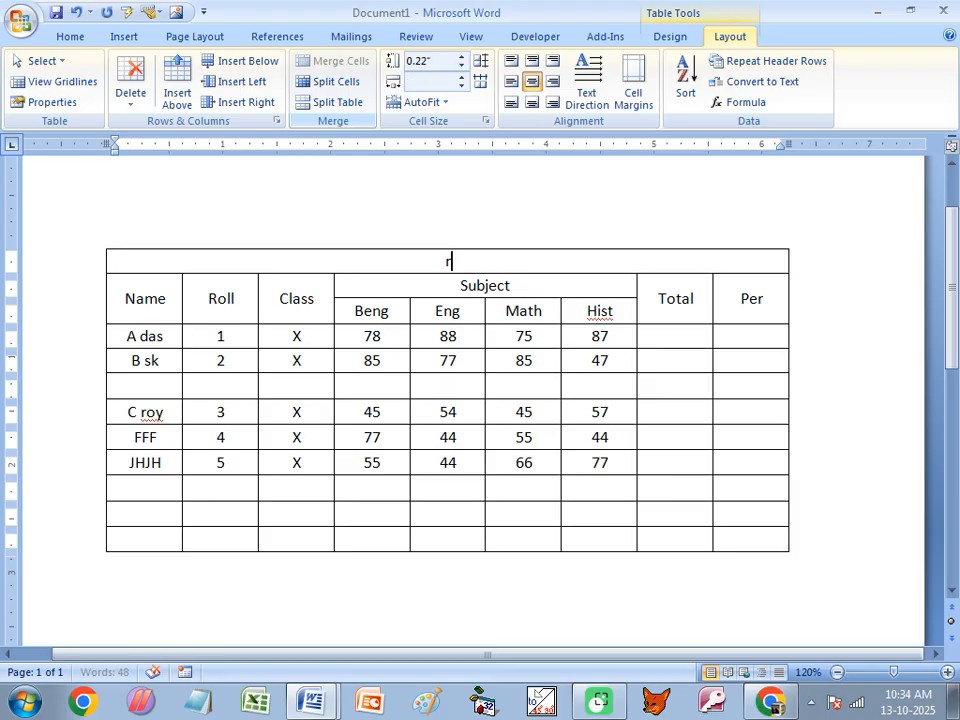
text(ESULT Sheet)
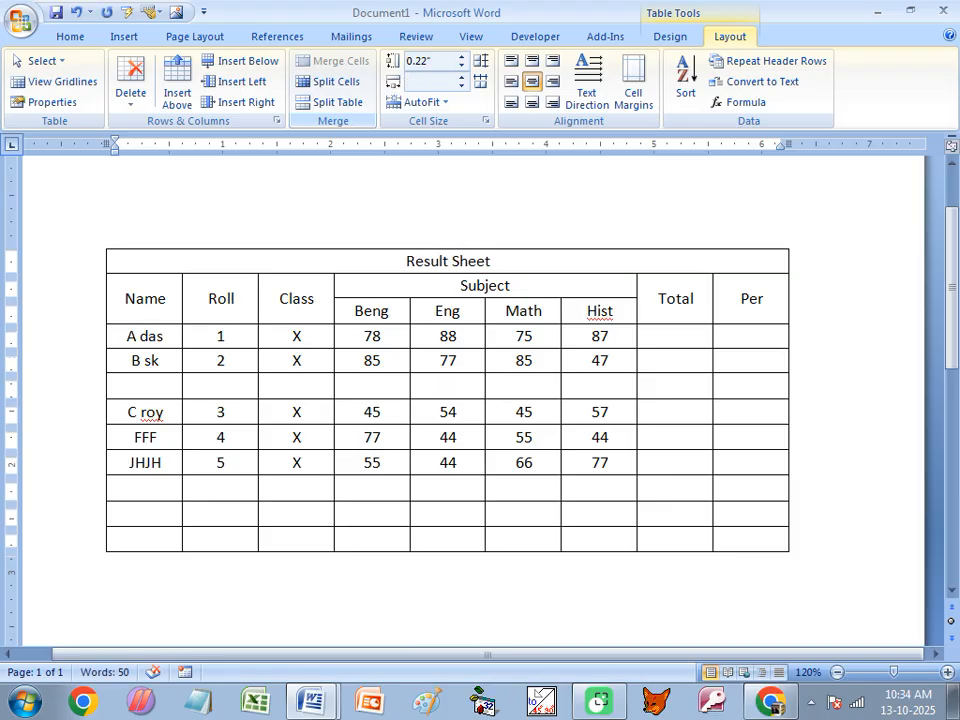
click(401, 363)
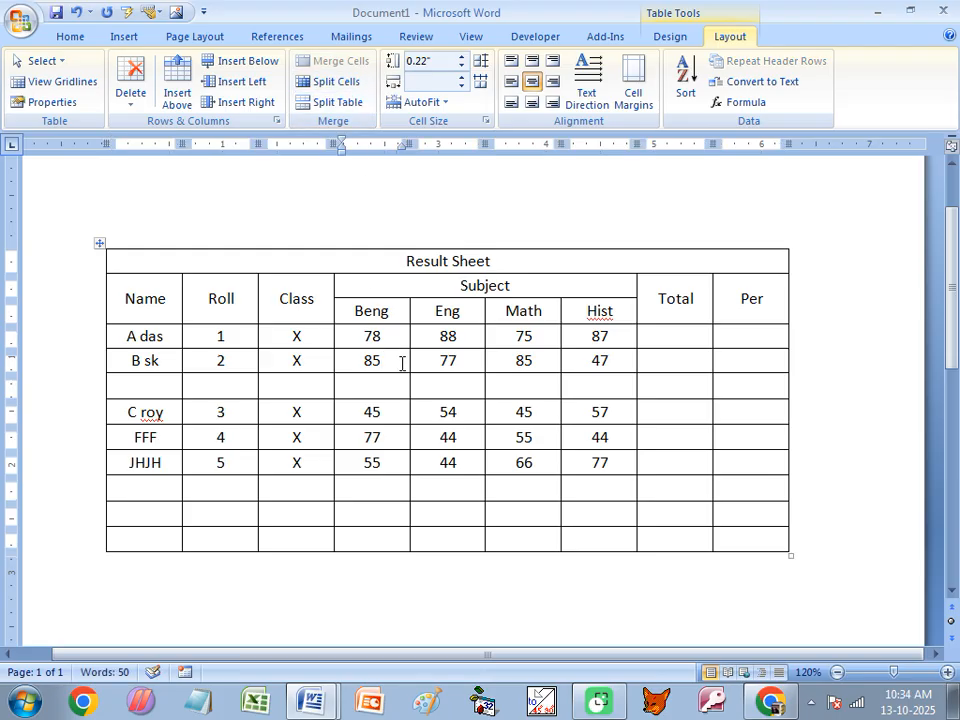
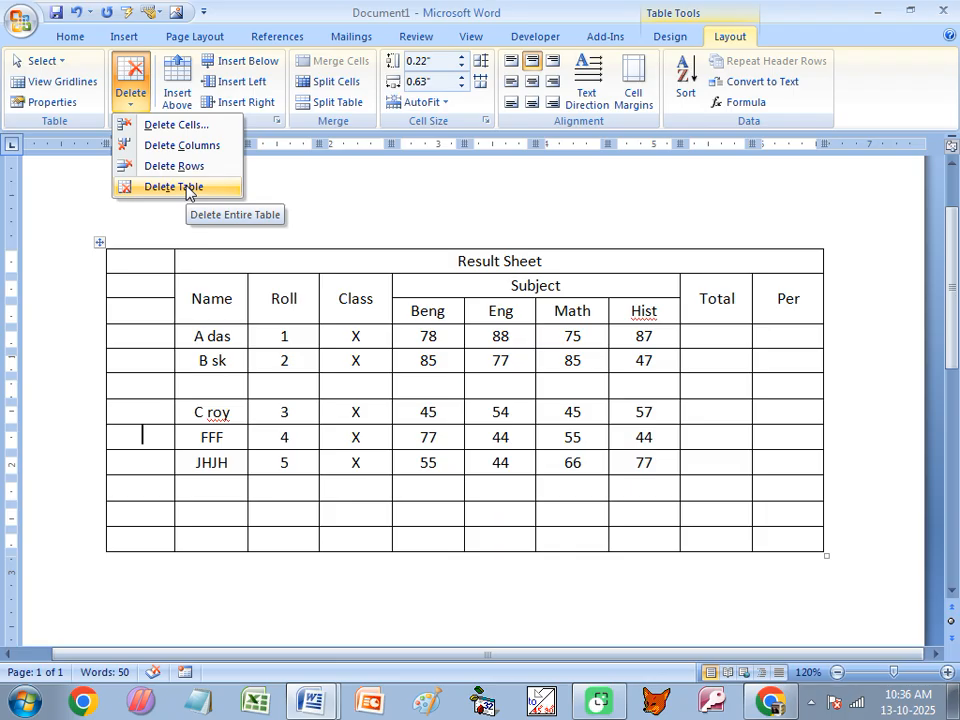
Step: Delete the empty column before Name and the blank row between the second and third students
click(198, 149)
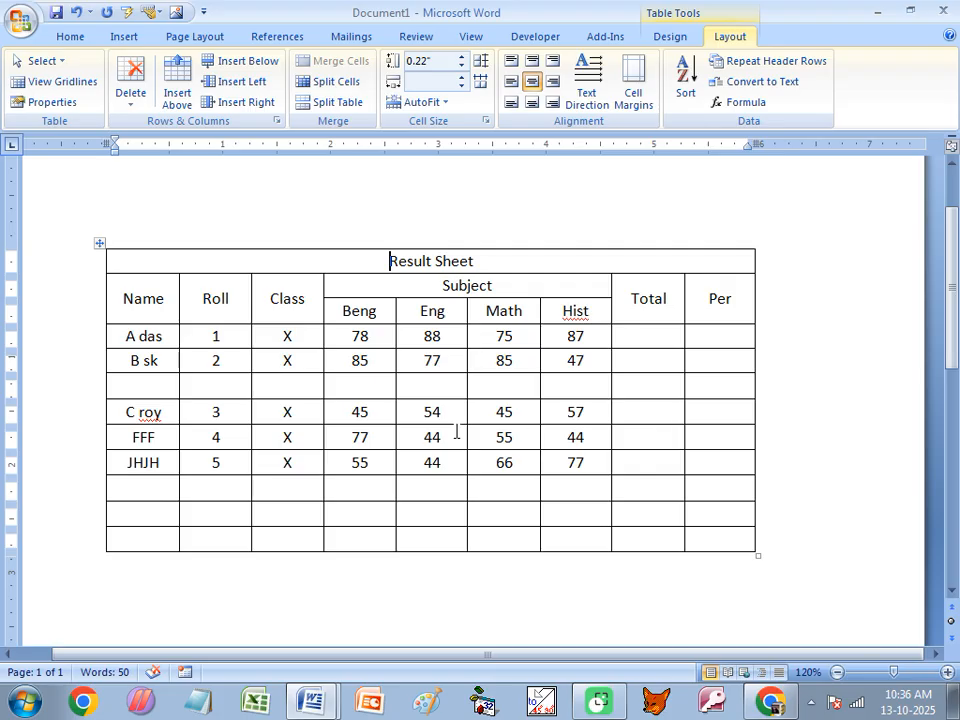
click(210, 389)
click(360, 388)
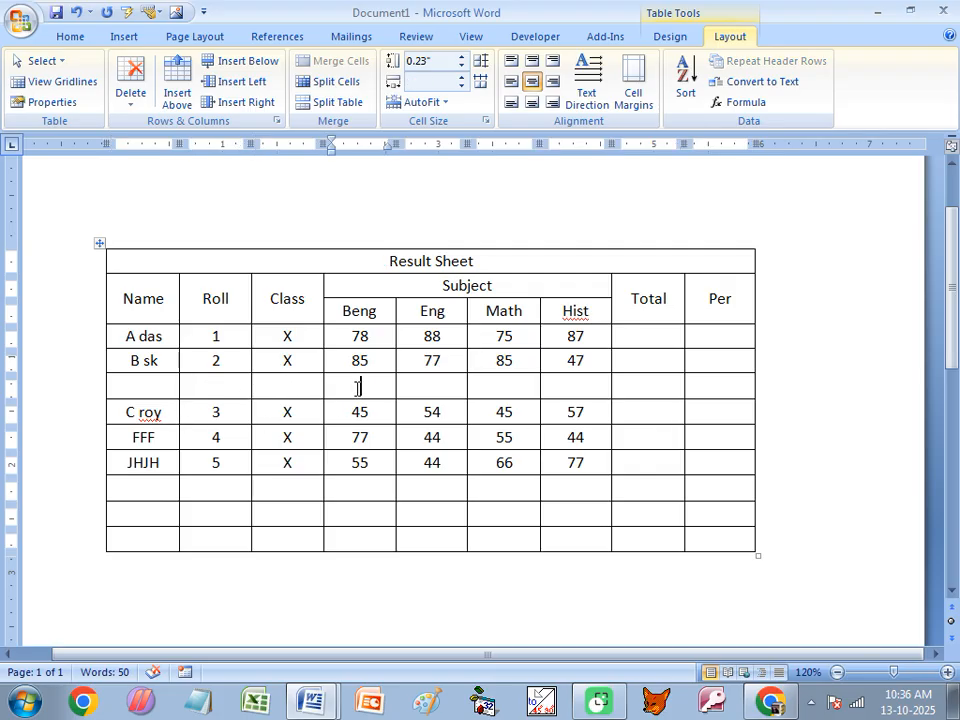
click(131, 90)
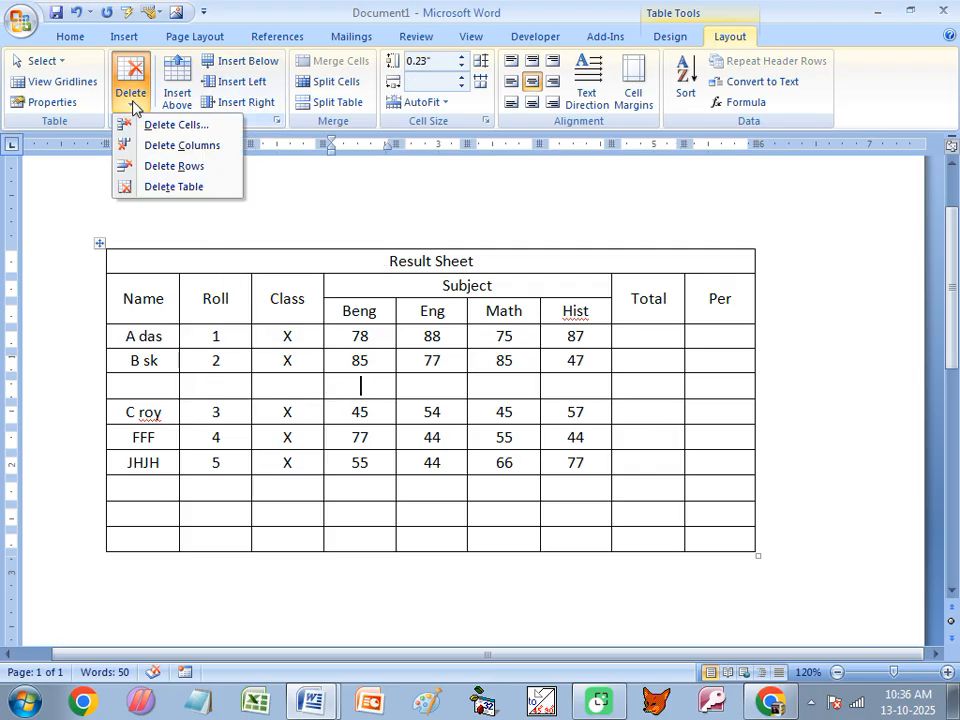
click(194, 170)
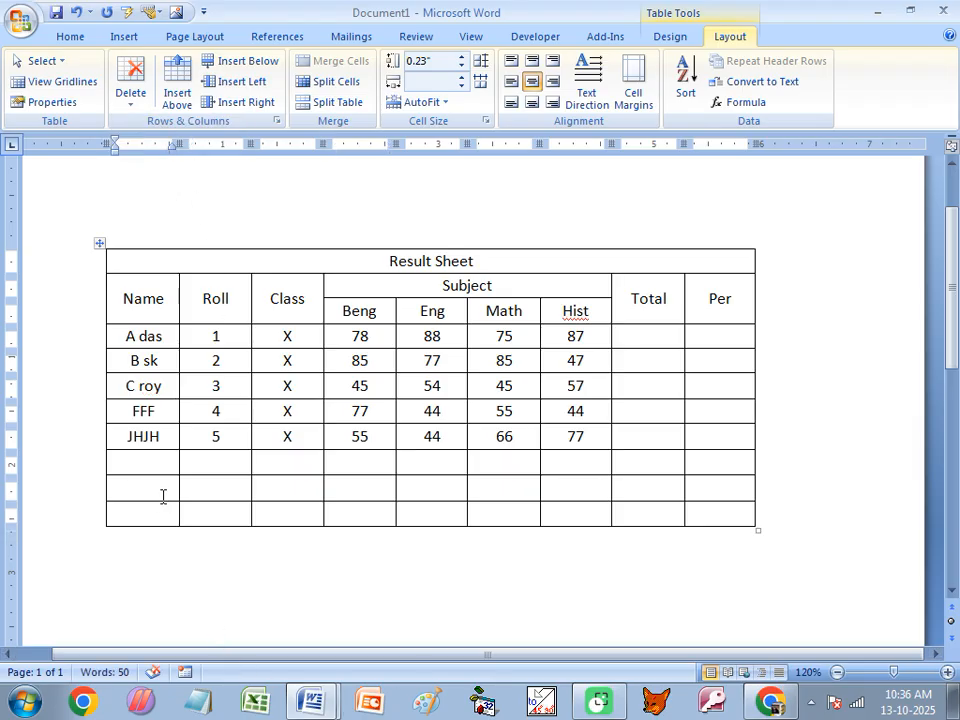
Step: Delete the last two empty rows of the table
drag(170, 500, 316, 510)
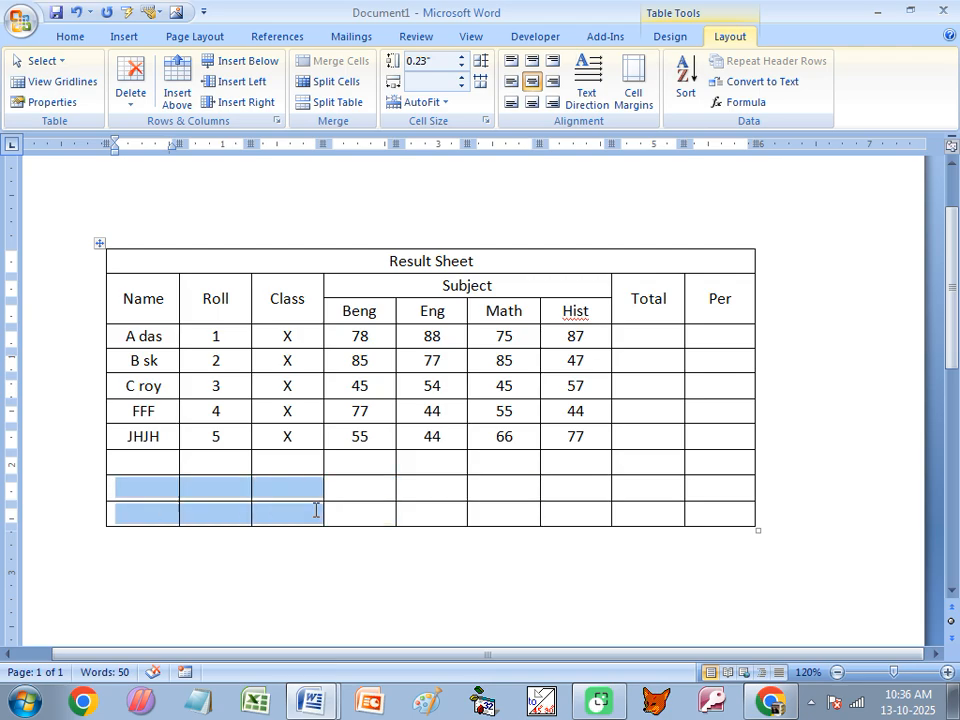
click(133, 95)
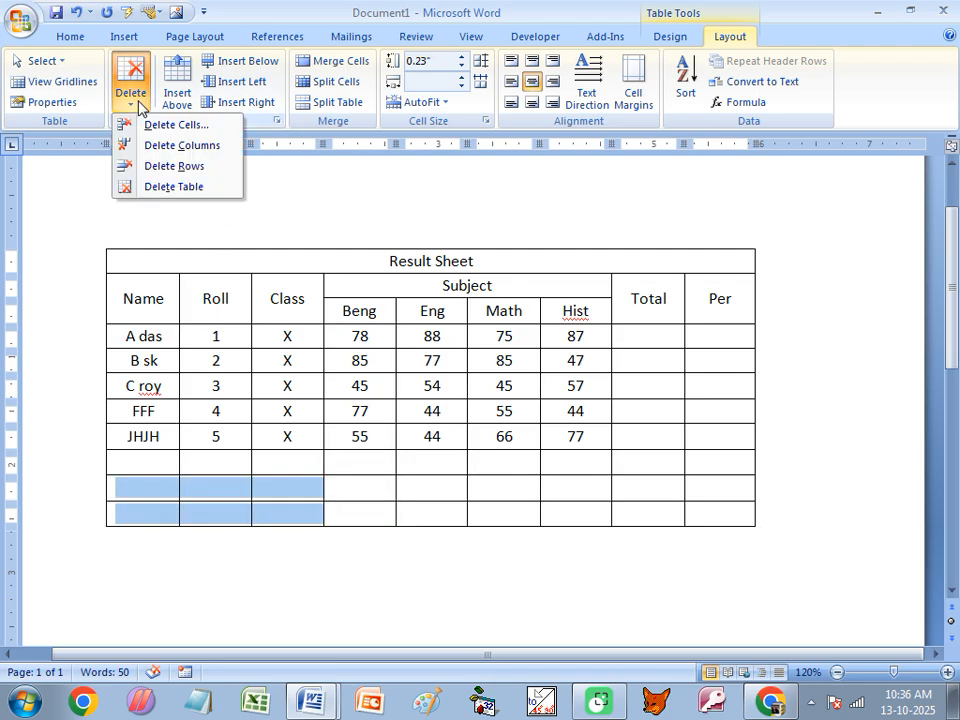
click(208, 167)
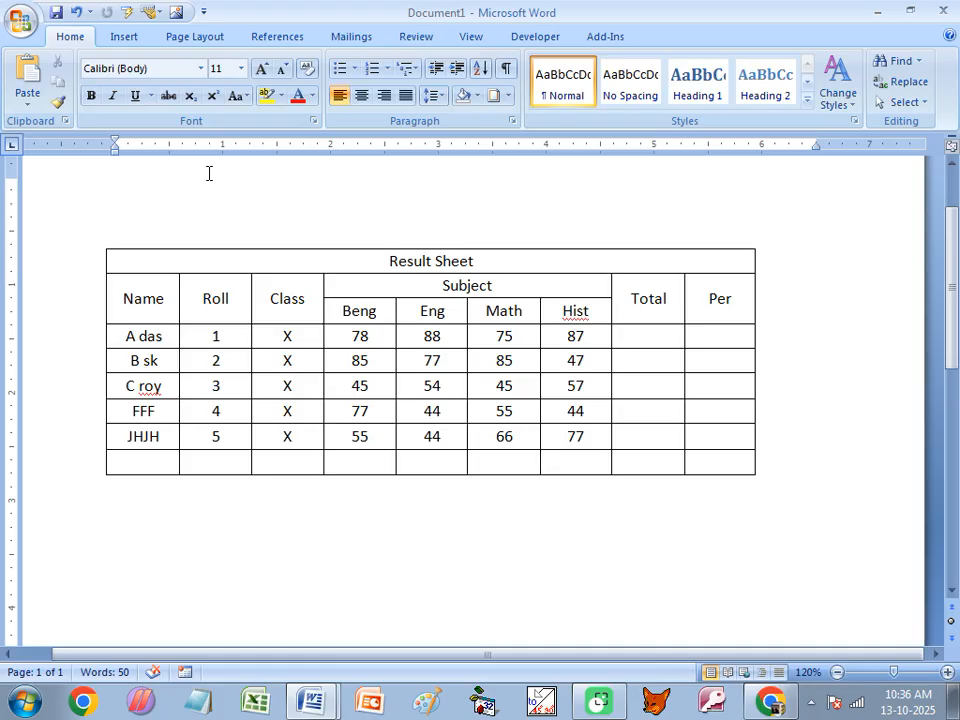
Step: Delete the Per cell of the empty last row with Shift cells left, and undo the deletion
click(720, 463)
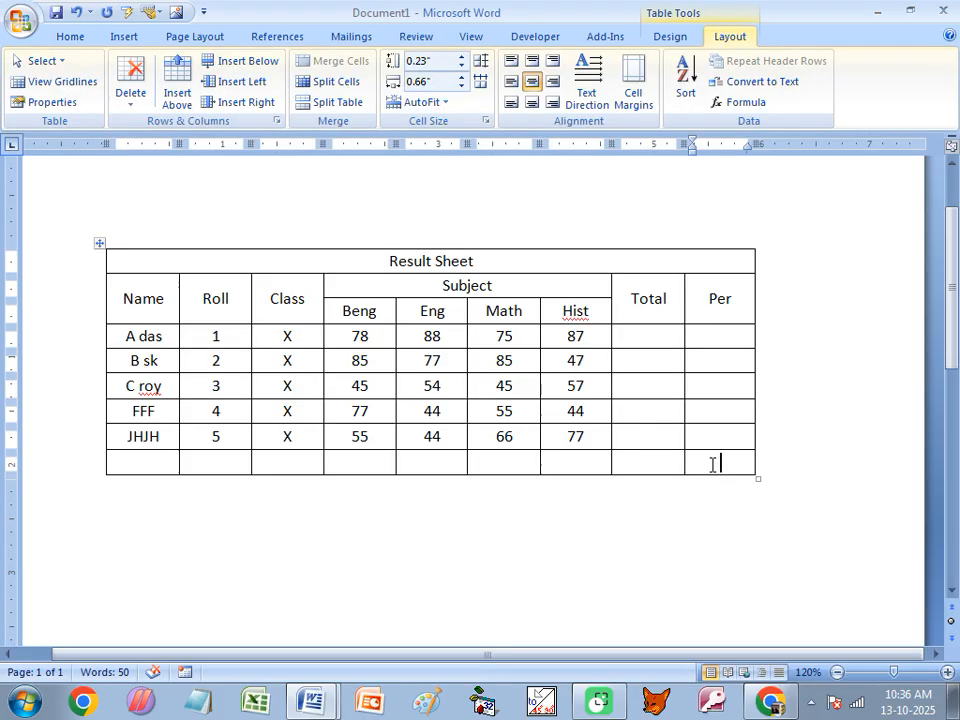
click(132, 100)
click(160, 125)
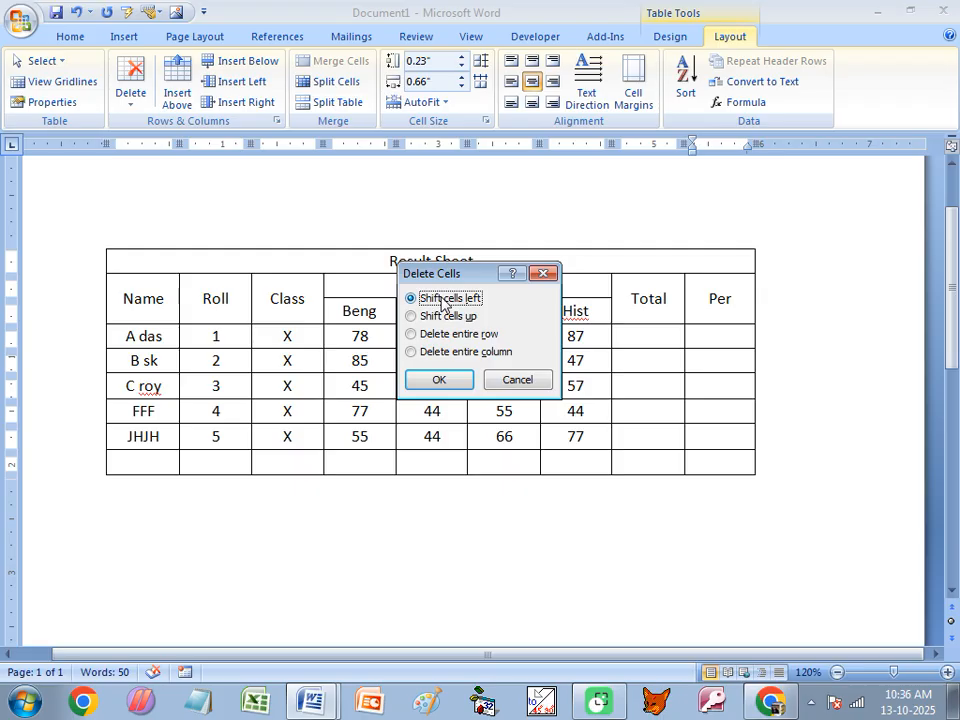
click(438, 379)
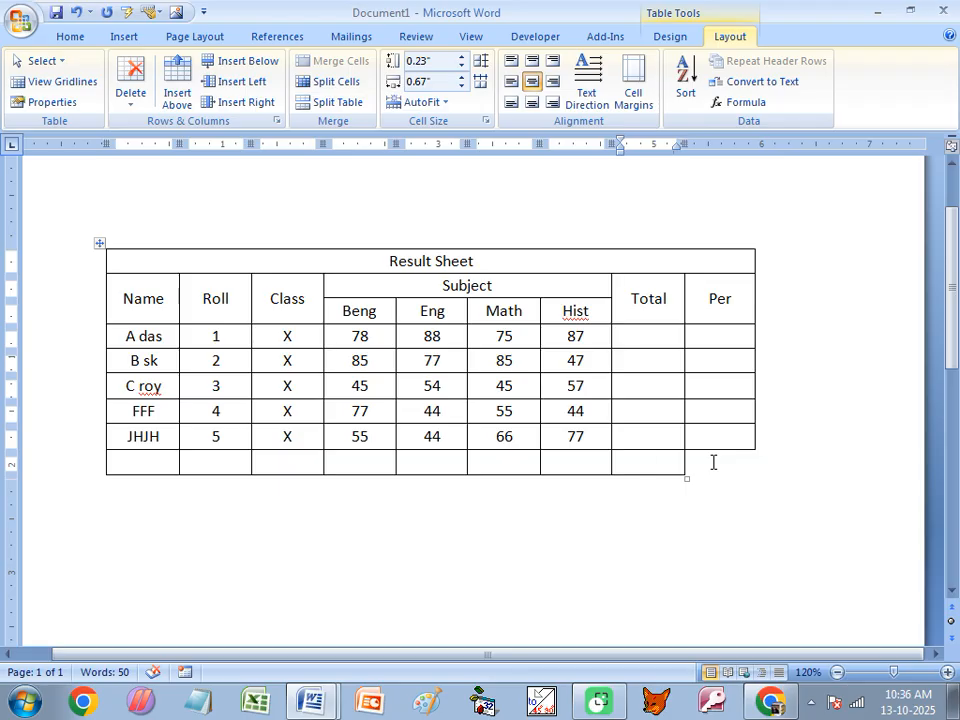
key(ctrl+z)
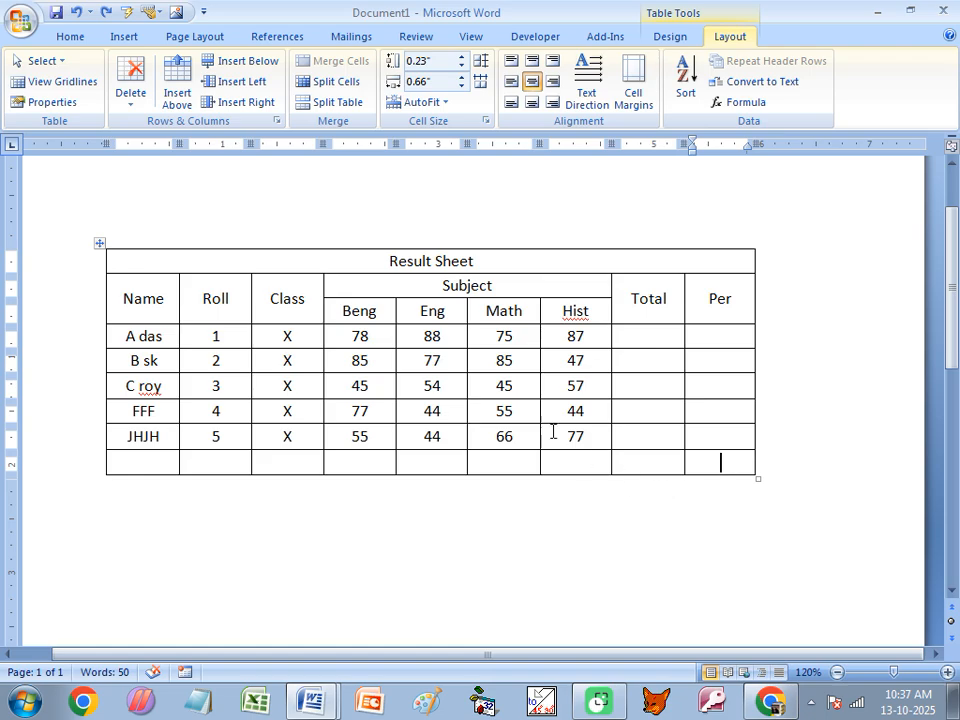
Step: Delete the entire table and undo the deletion
click(125, 105)
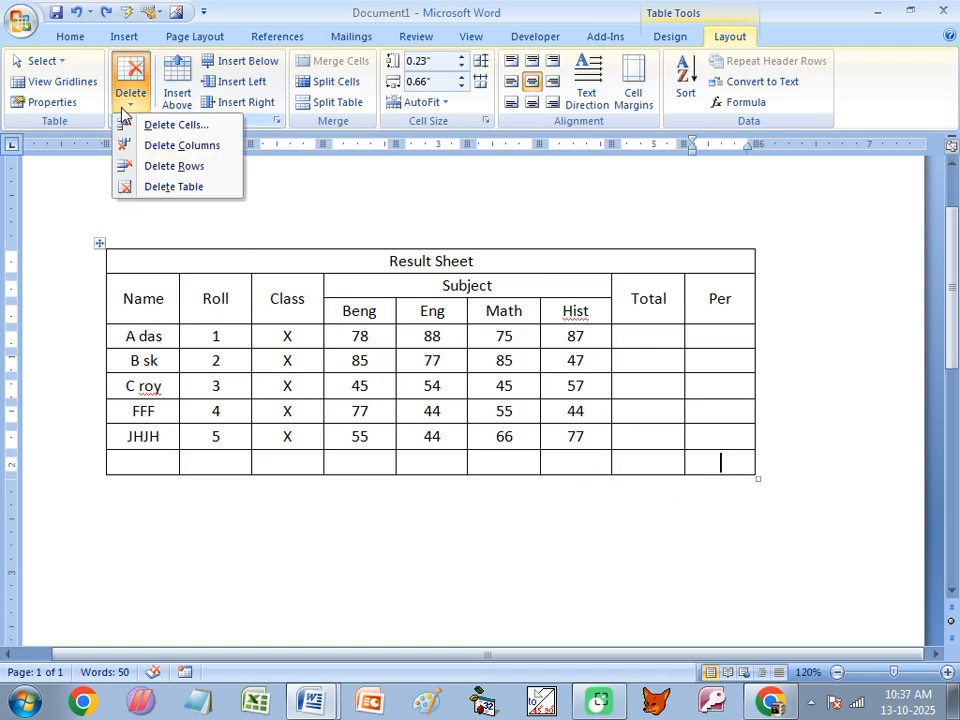
click(158, 189)
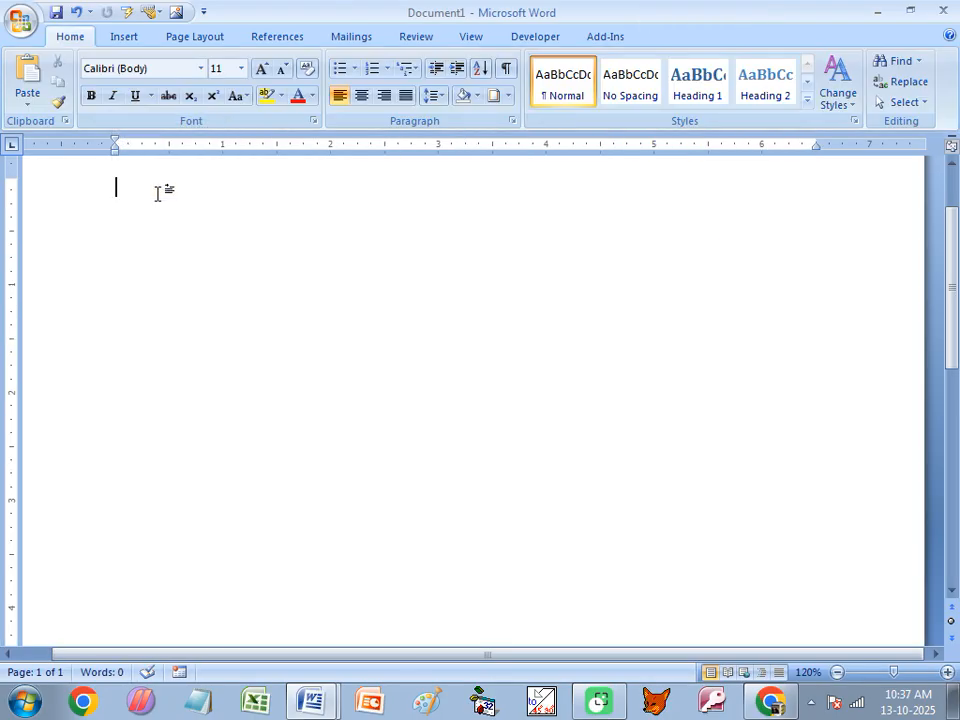
key(ctrl+z)
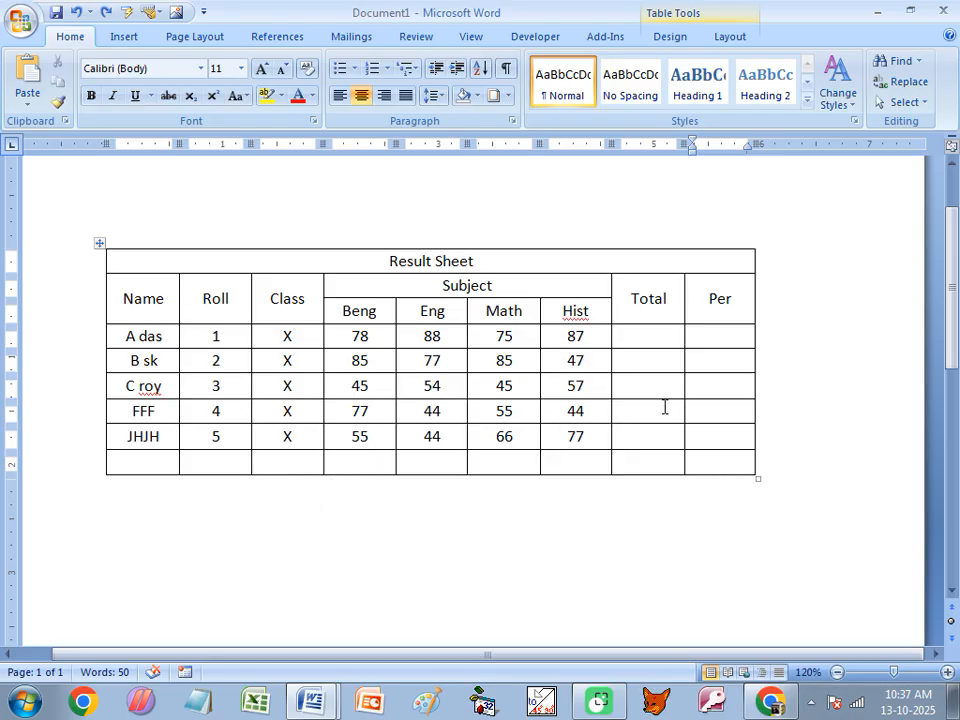
click(671, 333)
click(726, 340)
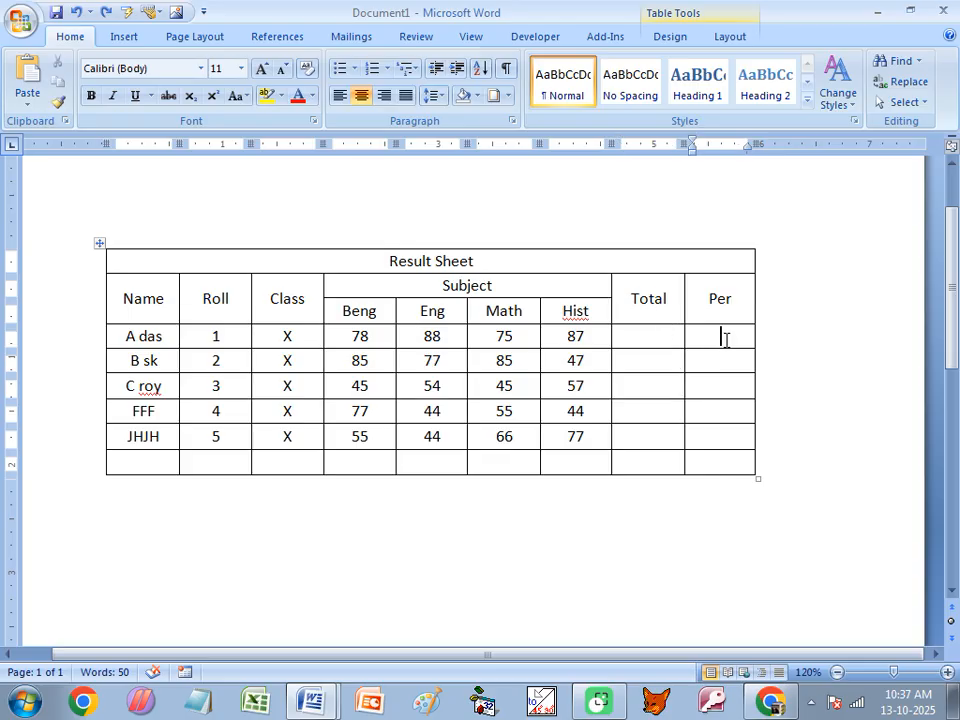
click(663, 358)
click(718, 339)
click(677, 339)
click(678, 44)
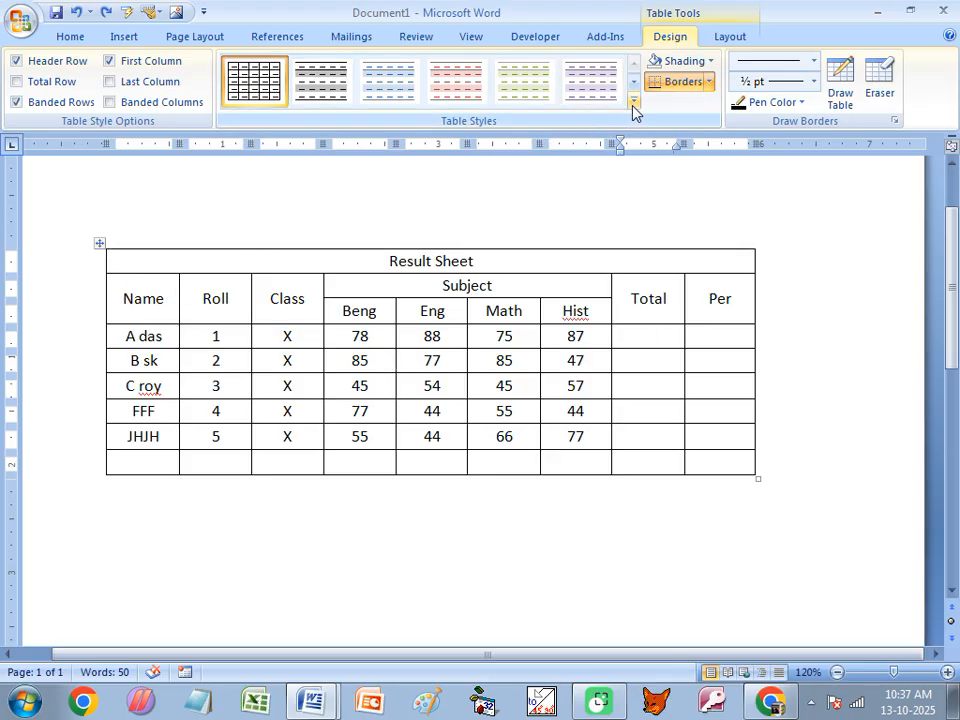
click(724, 42)
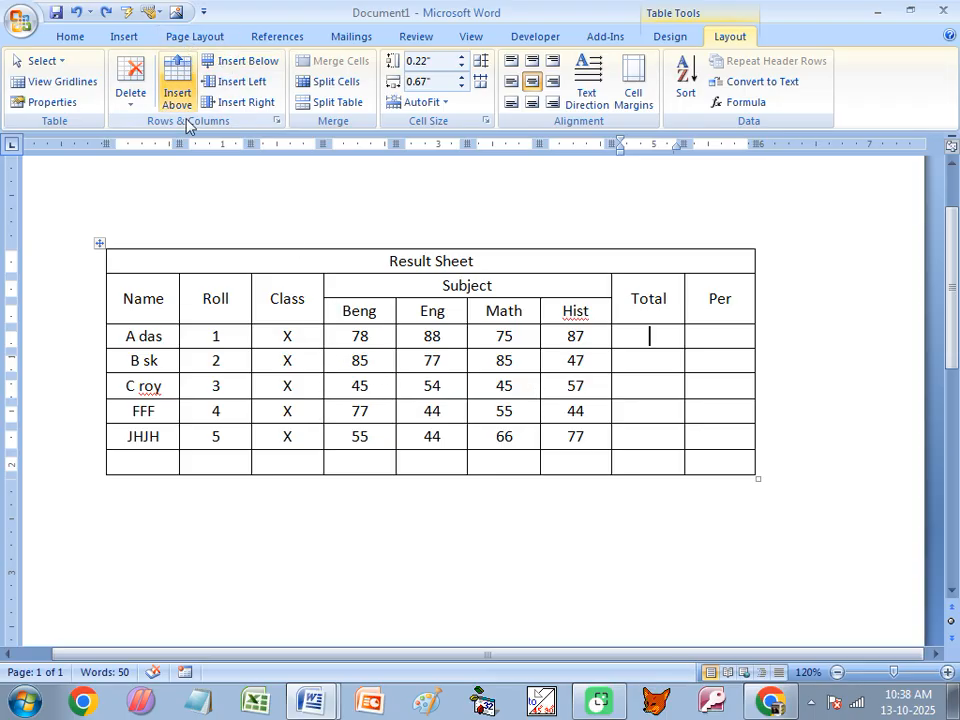
Step: Apply an aqua built-in table style with a dark header row and first column to the Result Sheet table
click(672, 38)
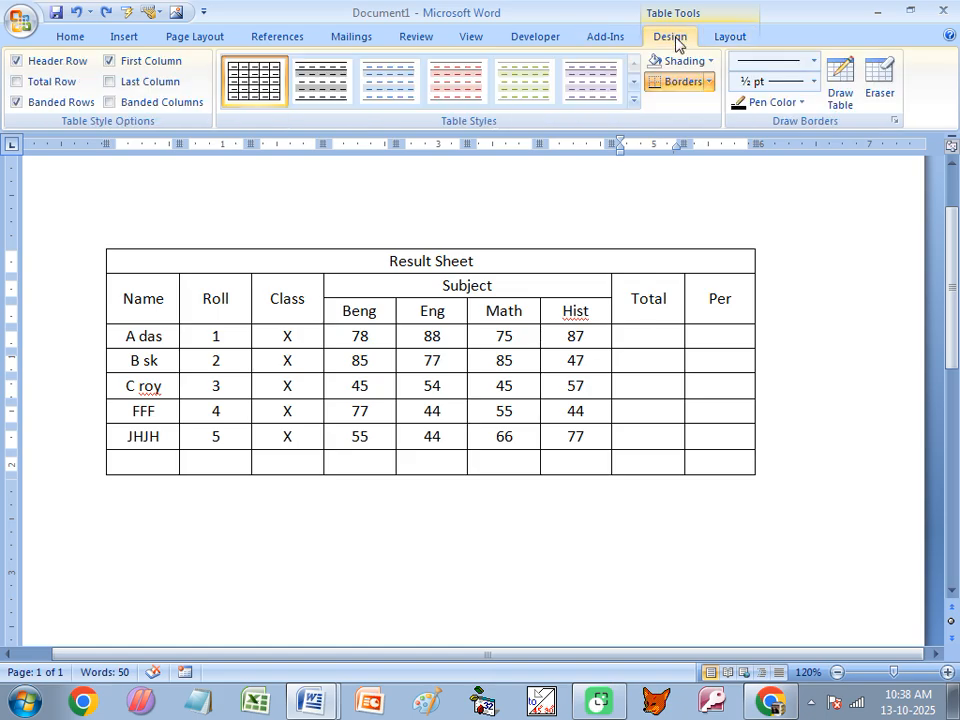
click(634, 102)
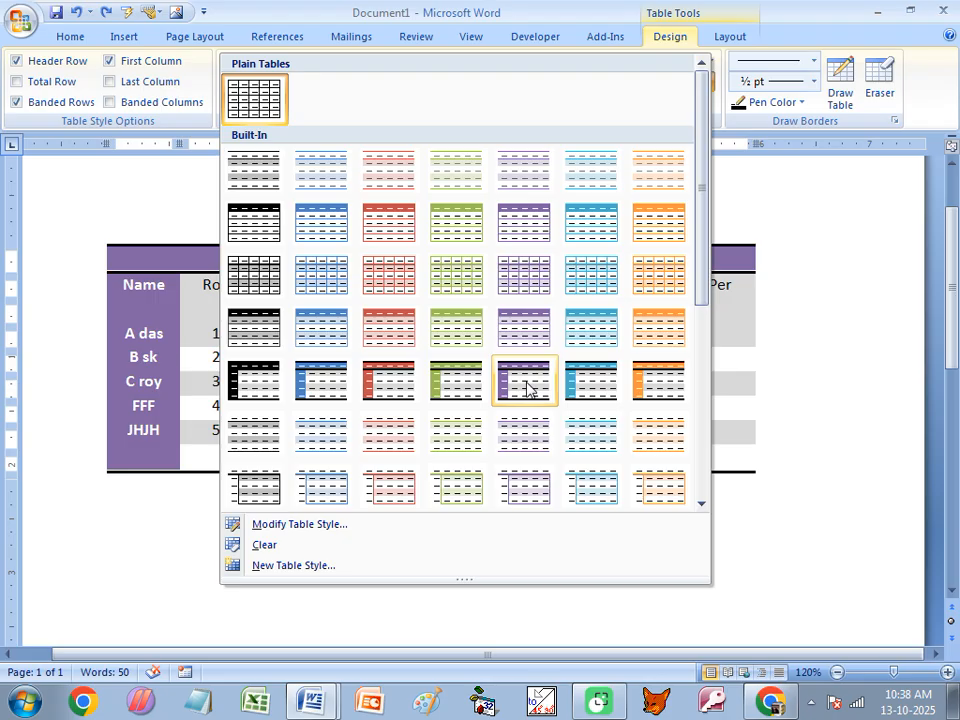
scroll(686, 296, down, 5)
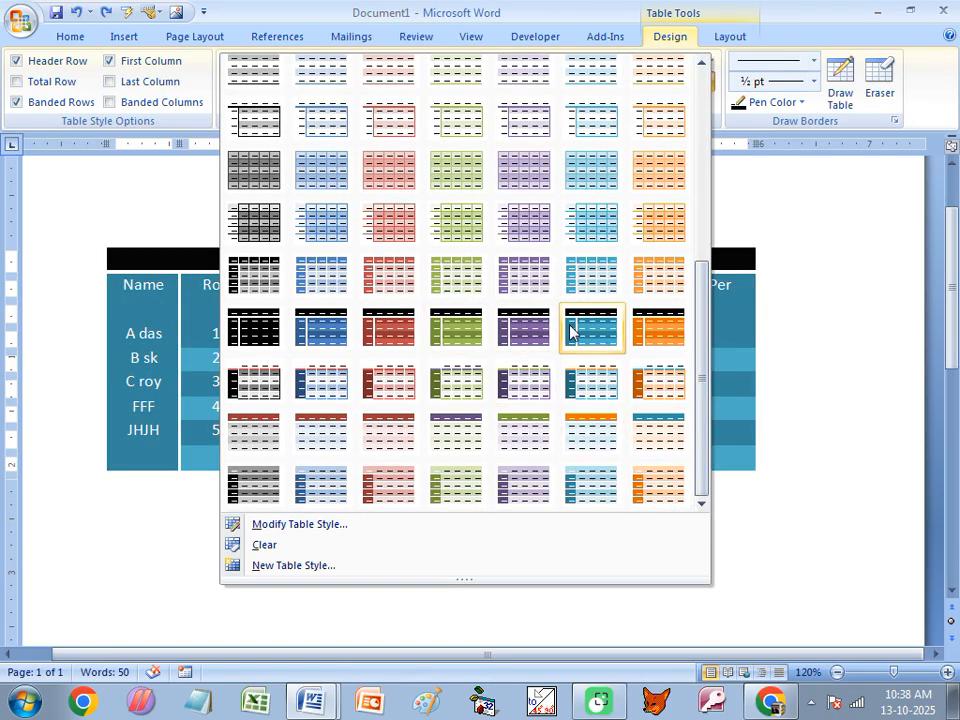
click(603, 292)
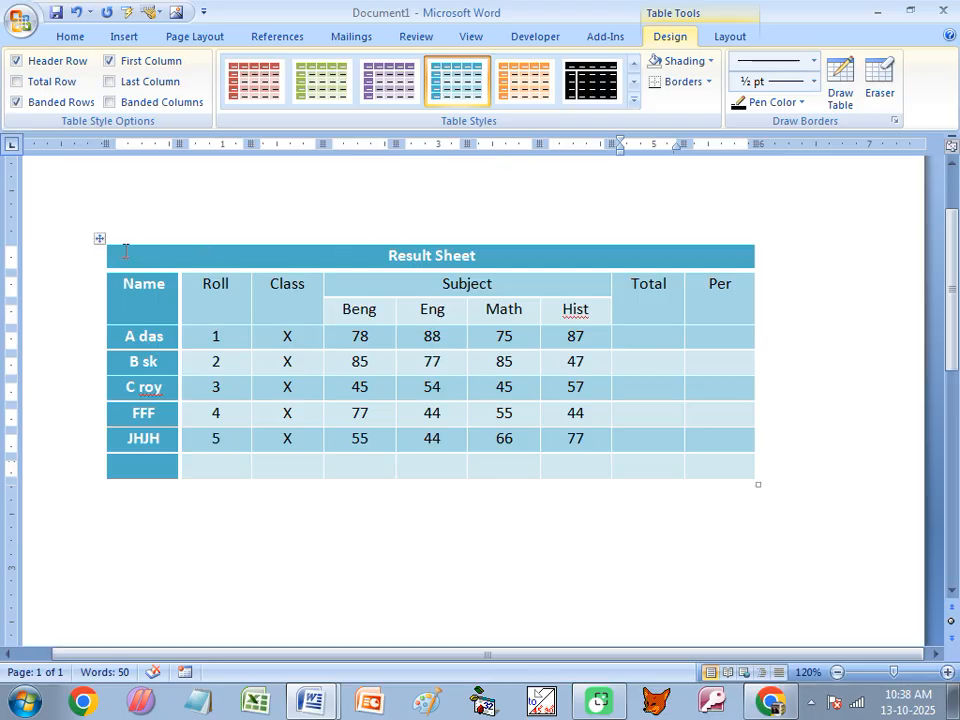
Step: Select the entire table and apply All Borders with the ½ pt black line
click(99, 239)
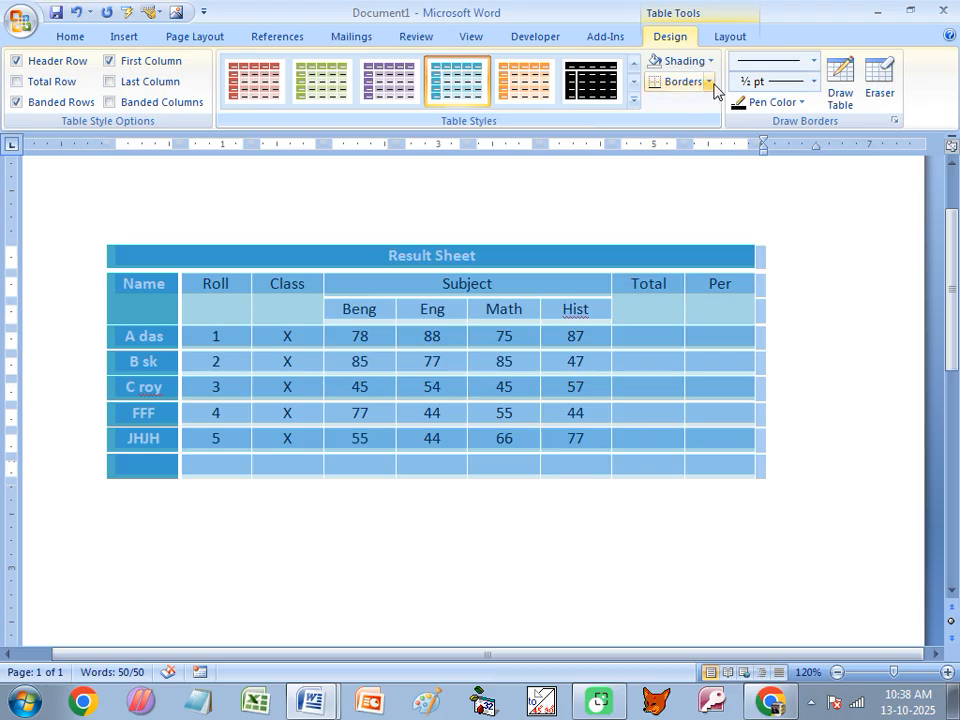
click(709, 83)
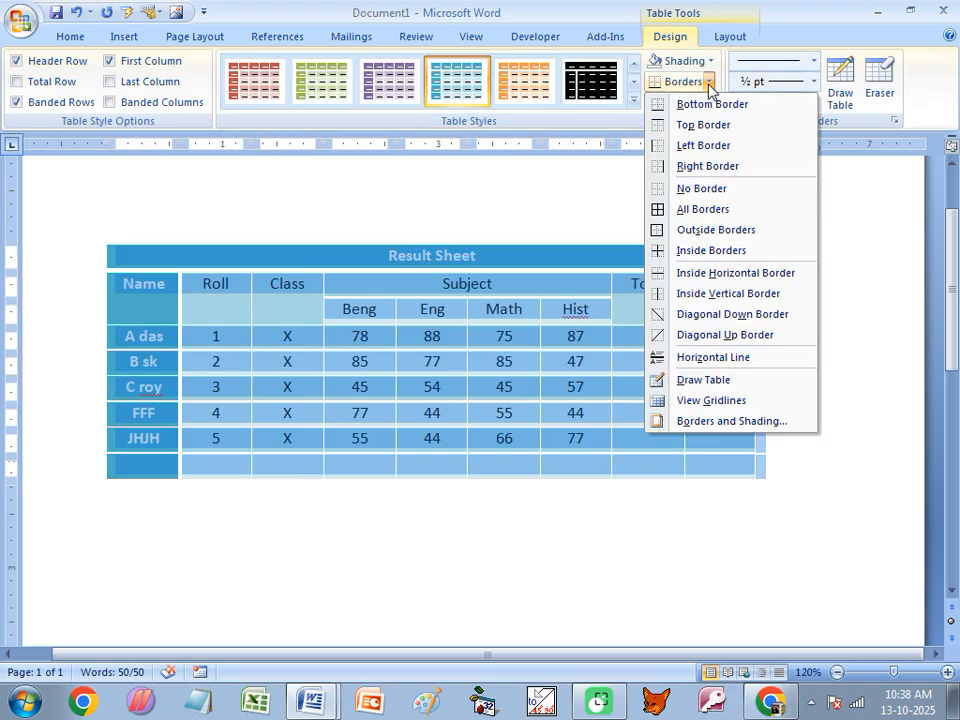
click(656, 209)
click(348, 334)
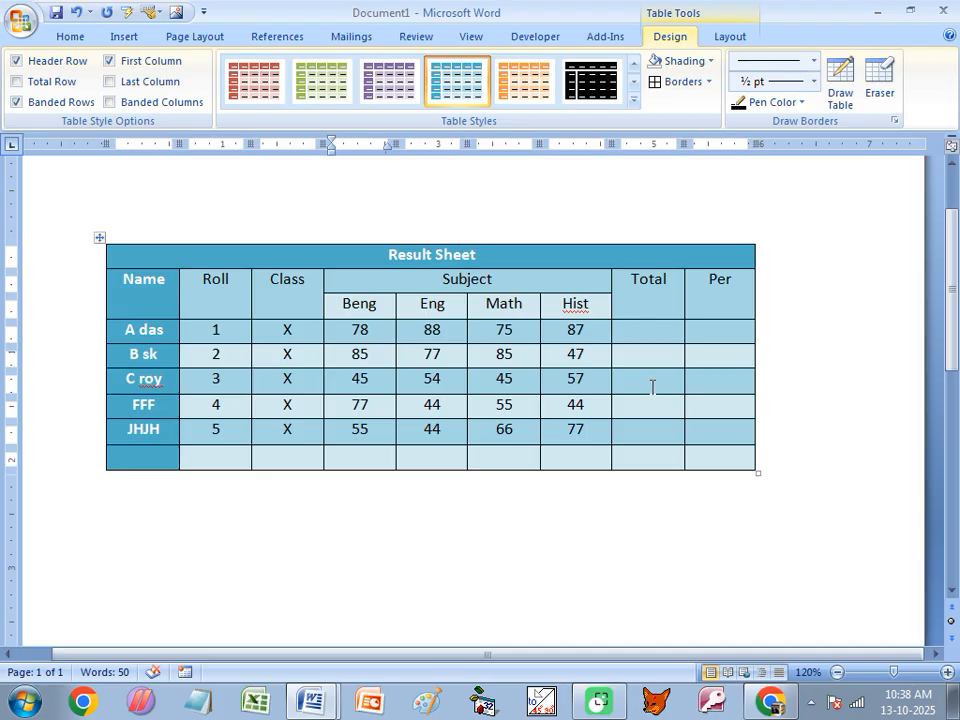
Step: Give the whole table thick red 3 pt borders through Borders and Shading, using the All setting
click(100, 237)
click(708, 82)
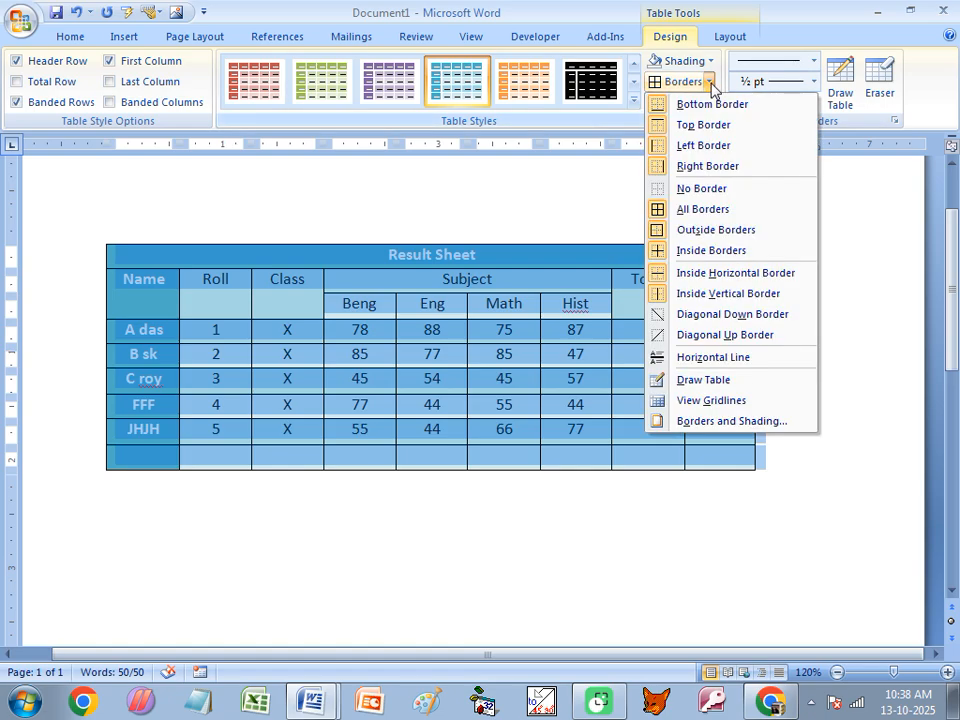
click(725, 421)
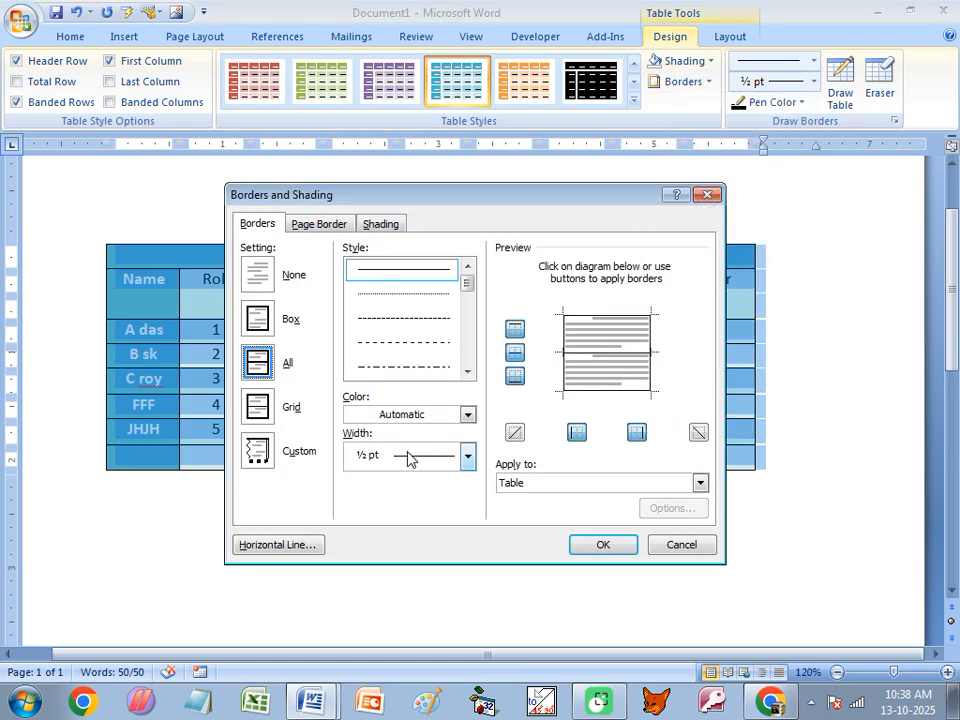
click(467, 371)
click(467, 371)
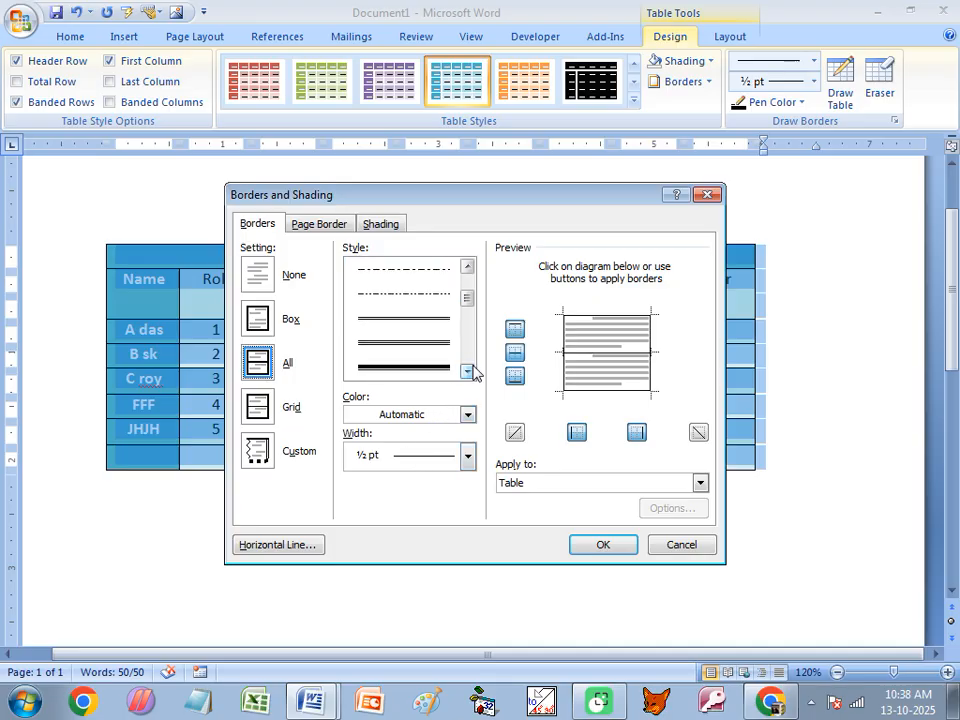
click(403, 369)
click(467, 415)
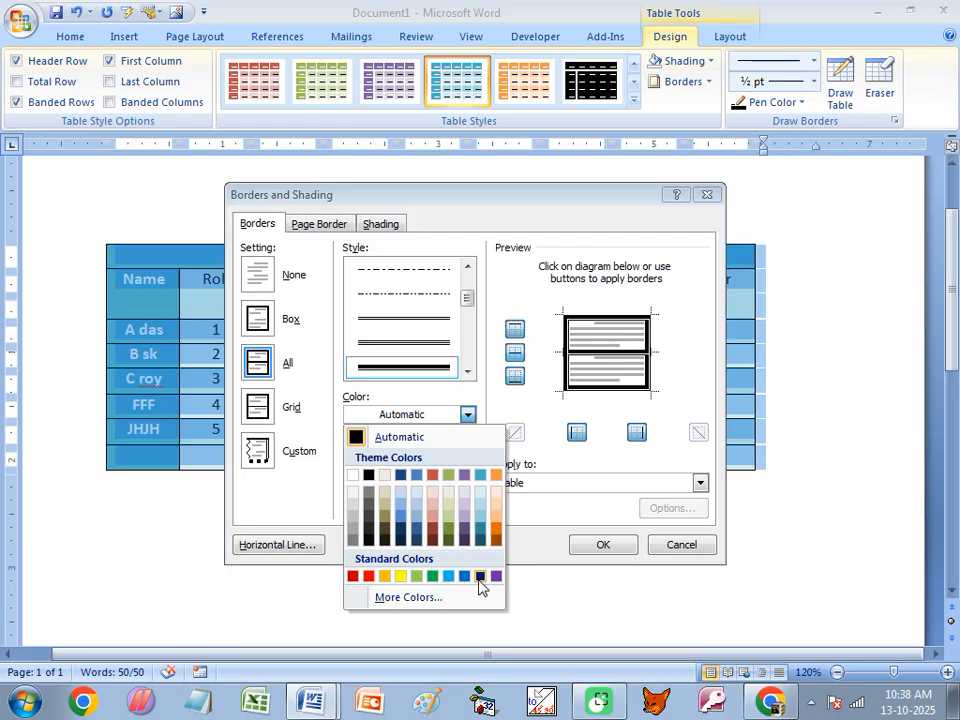
click(365, 577)
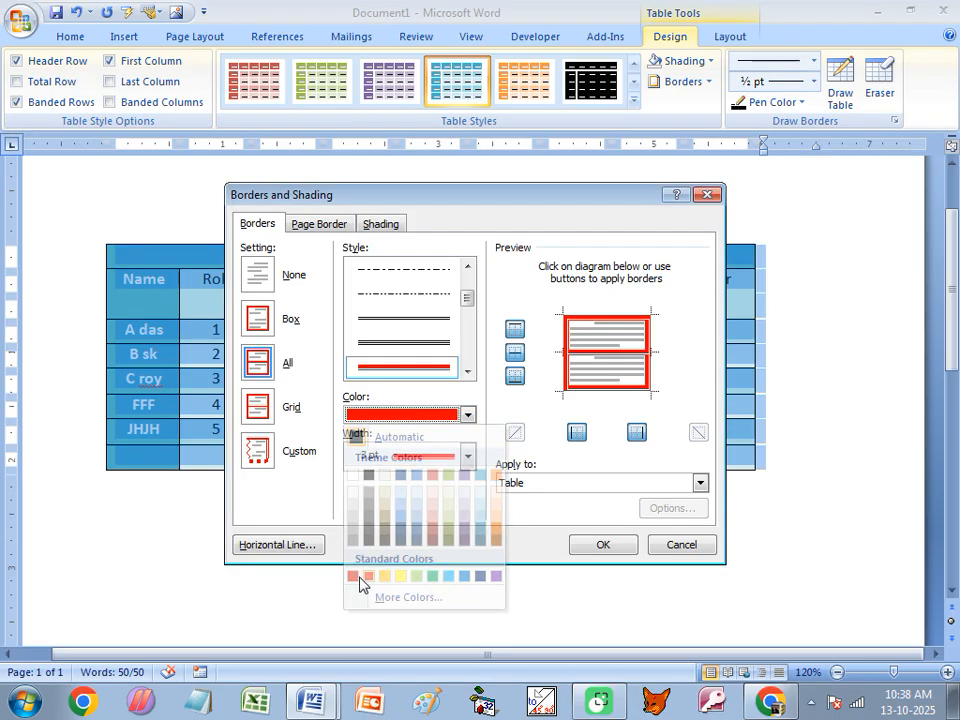
click(603, 545)
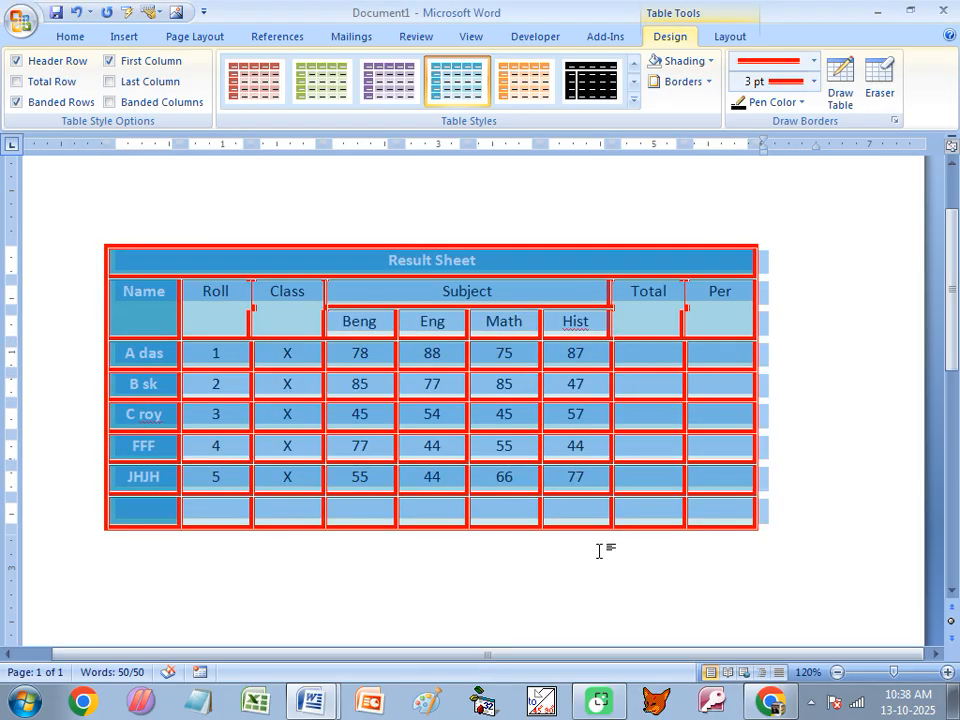
Step: Narrow the Total and Per columns of the table
key(ctrl+Home)
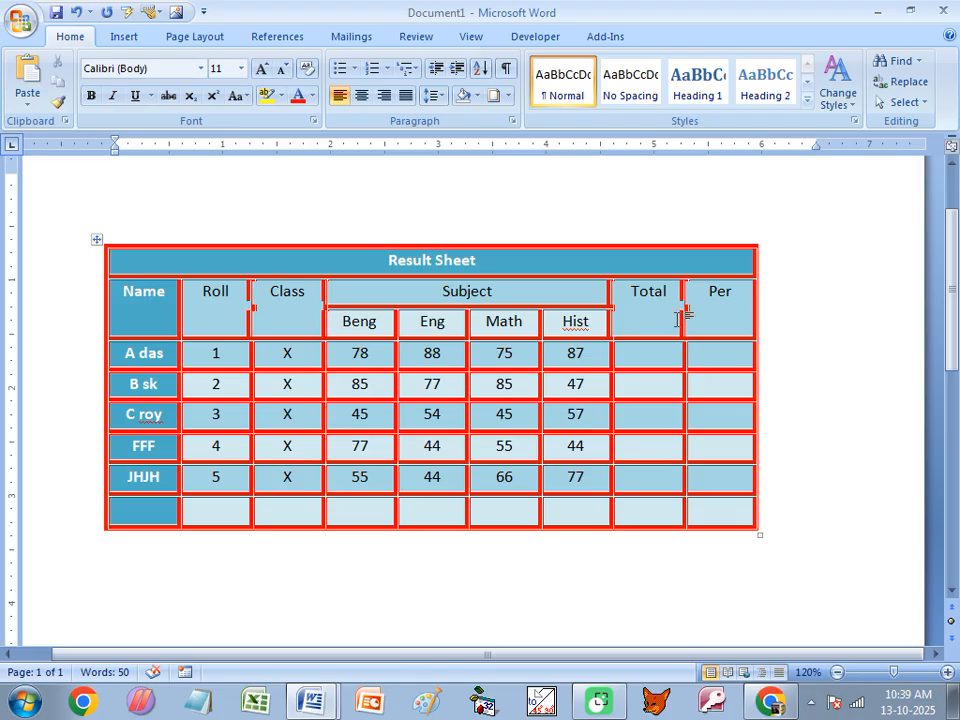
drag(671, 287, 684, 328)
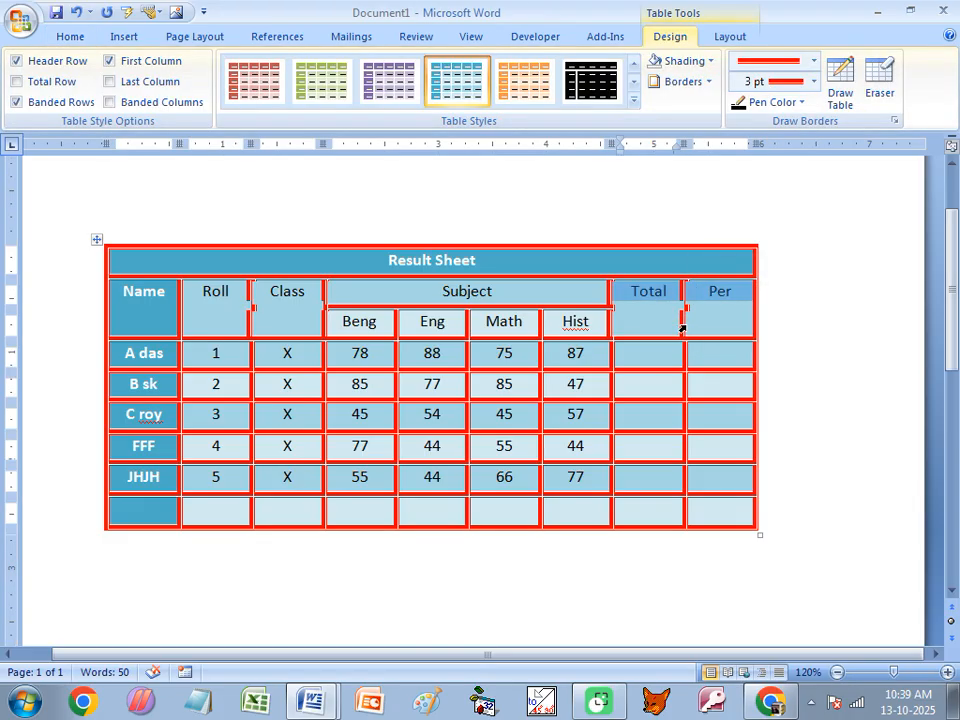
click(682, 328)
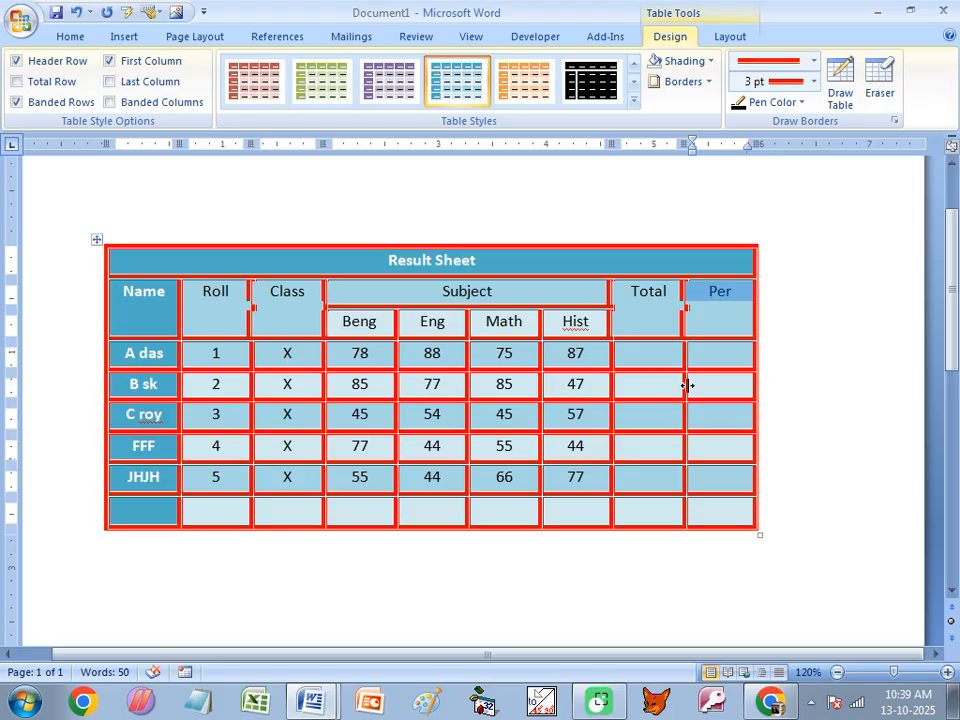
drag(686, 386, 698, 393)
key(ctrl+z)
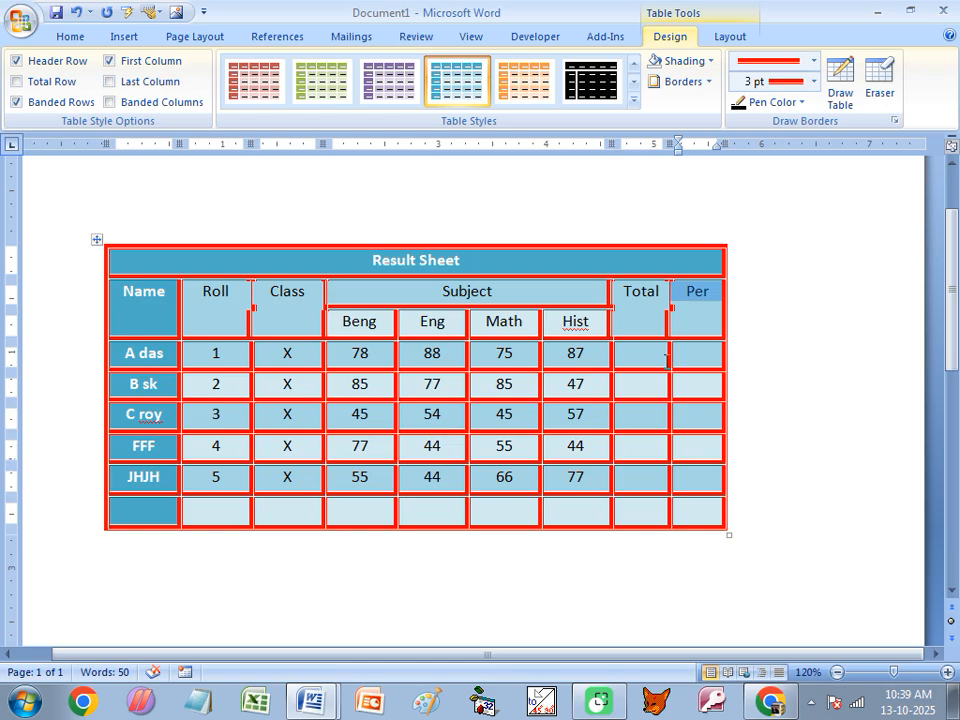
Step: Apply the plain grid table style and choose the red 3 pt line style in Borders and Shading
click(633, 101)
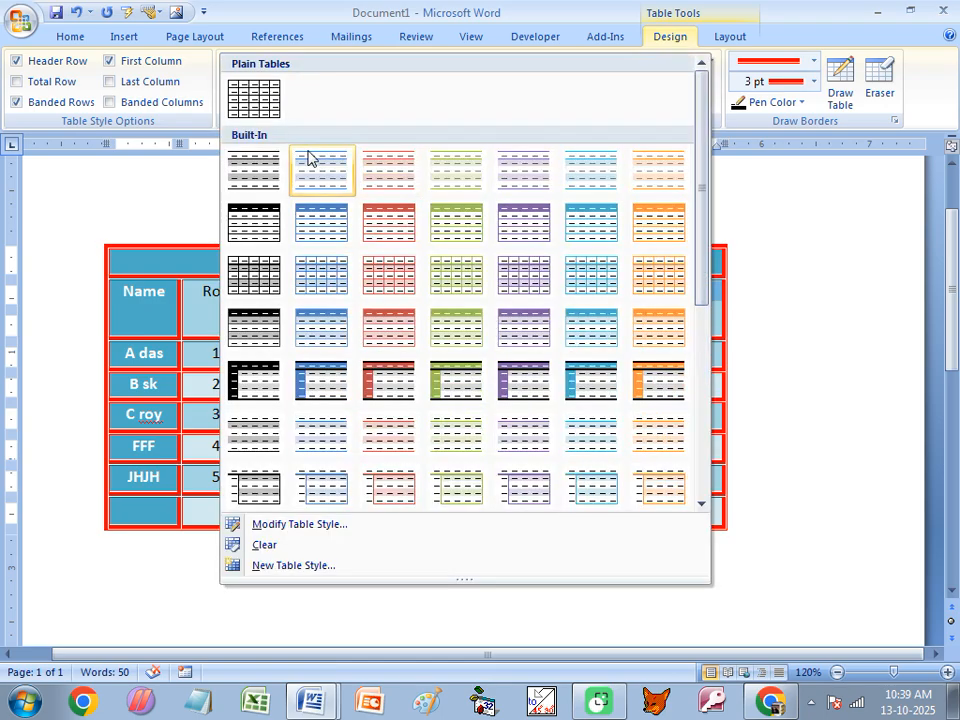
click(254, 97)
click(710, 81)
click(622, 297)
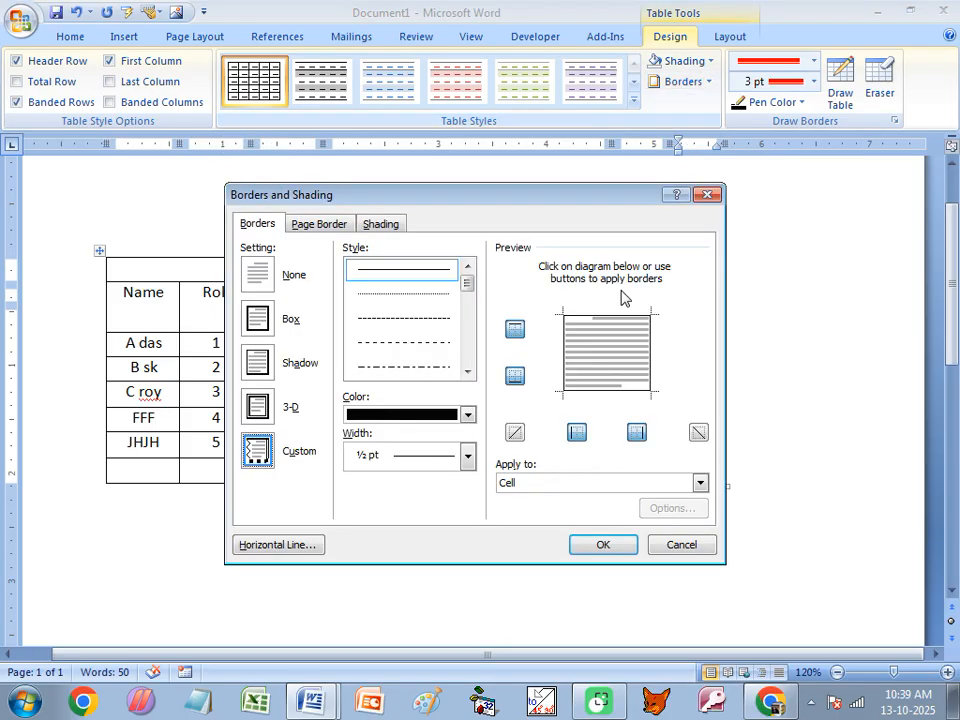
click(467, 371)
click(467, 371)
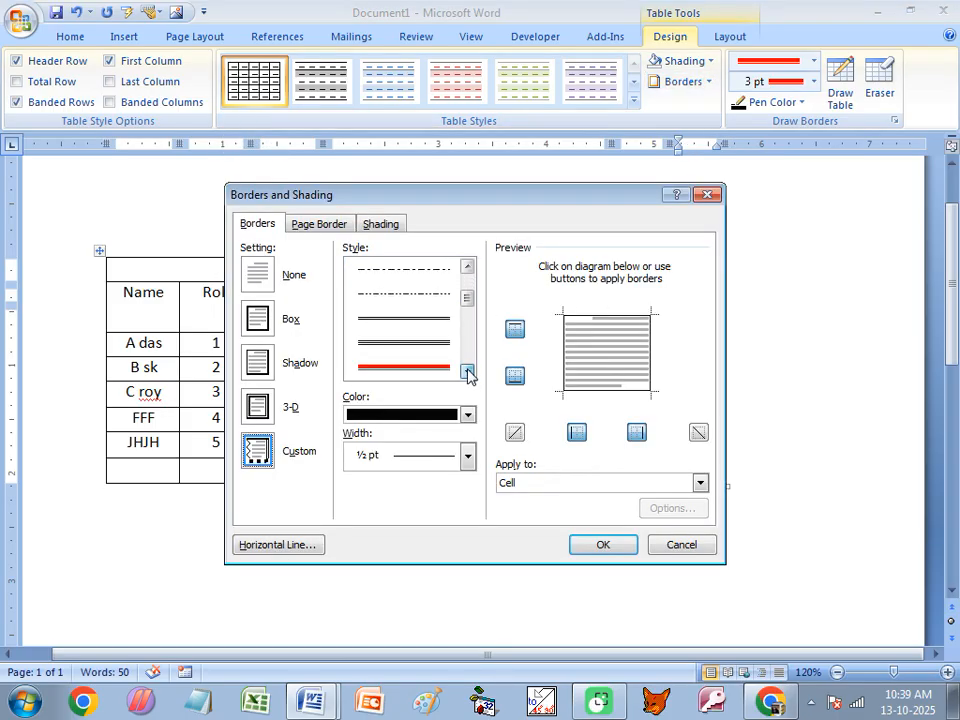
click(422, 352)
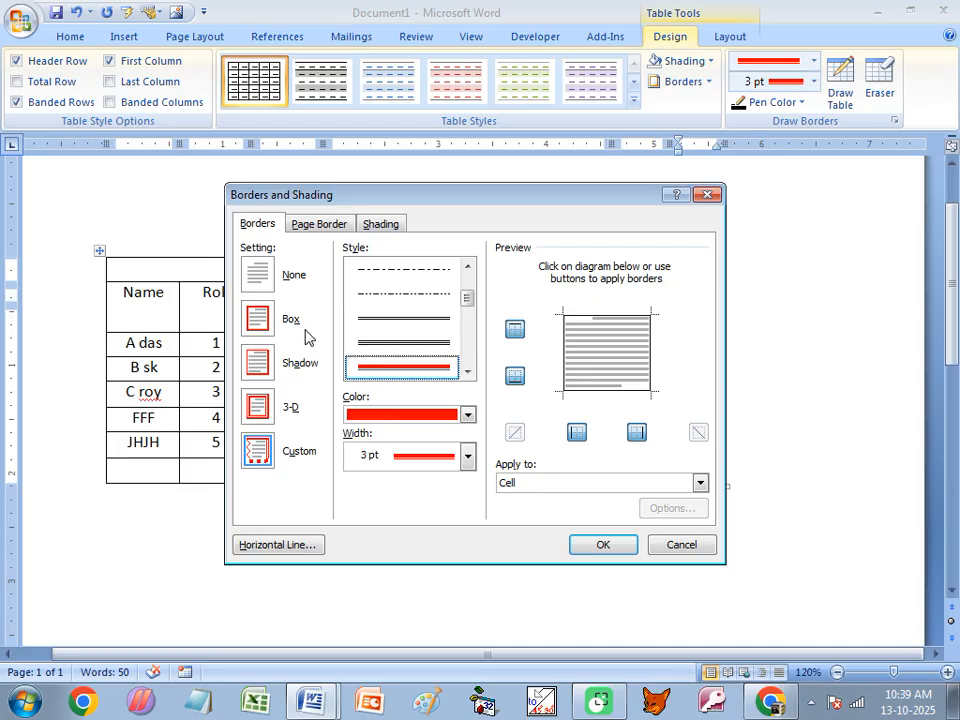
click(600, 545)
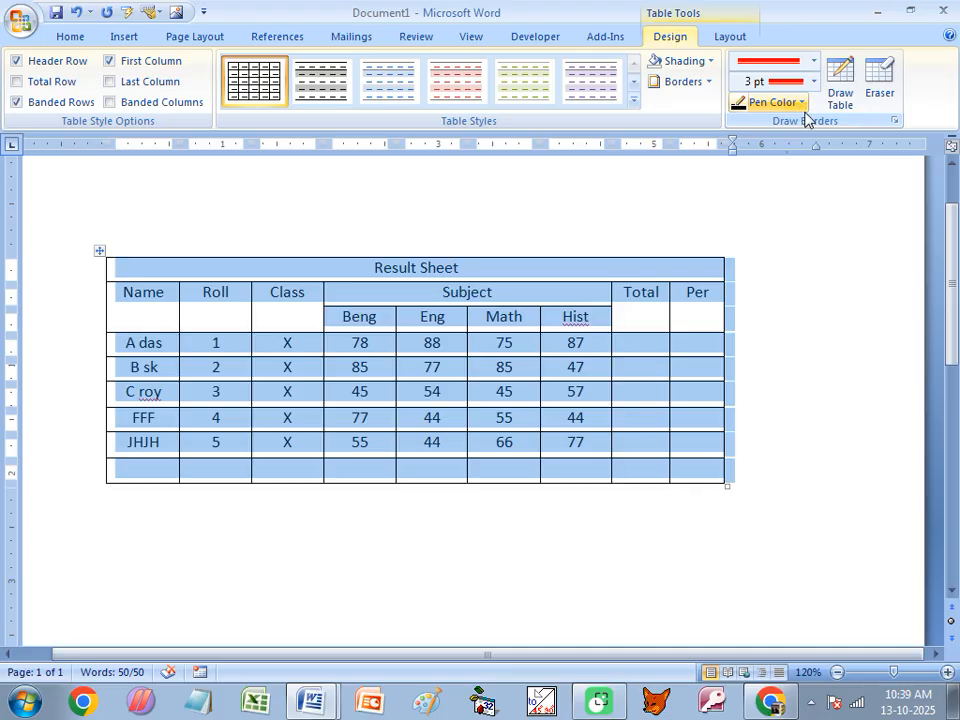
Step: Apply All Borders to the whole selected table with the red 3 pt line
click(801, 105)
click(709, 82)
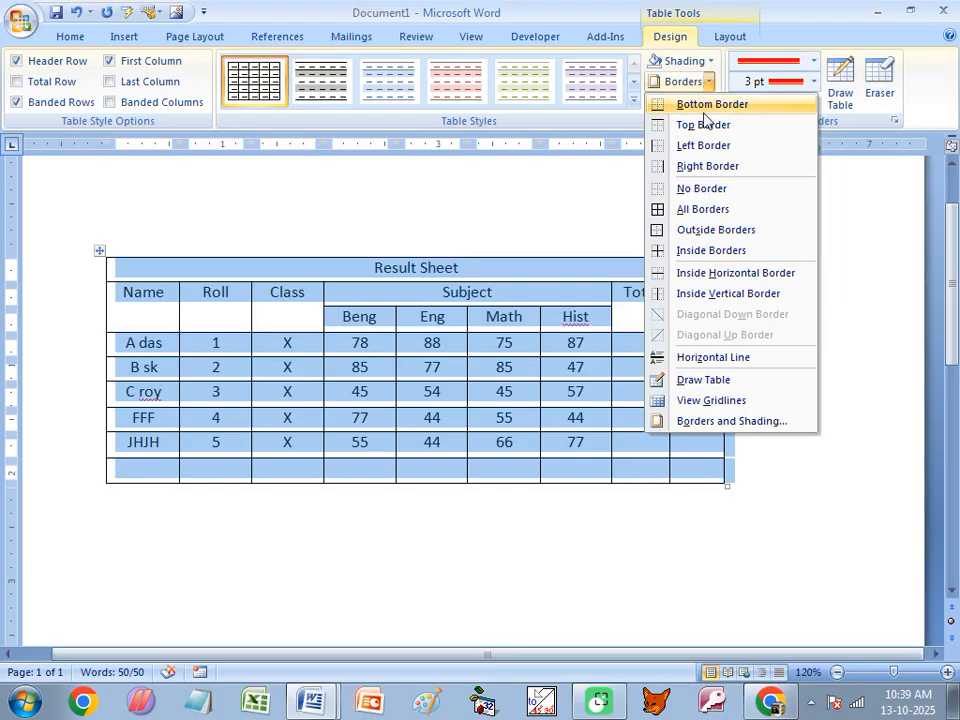
click(703, 209)
click(667, 318)
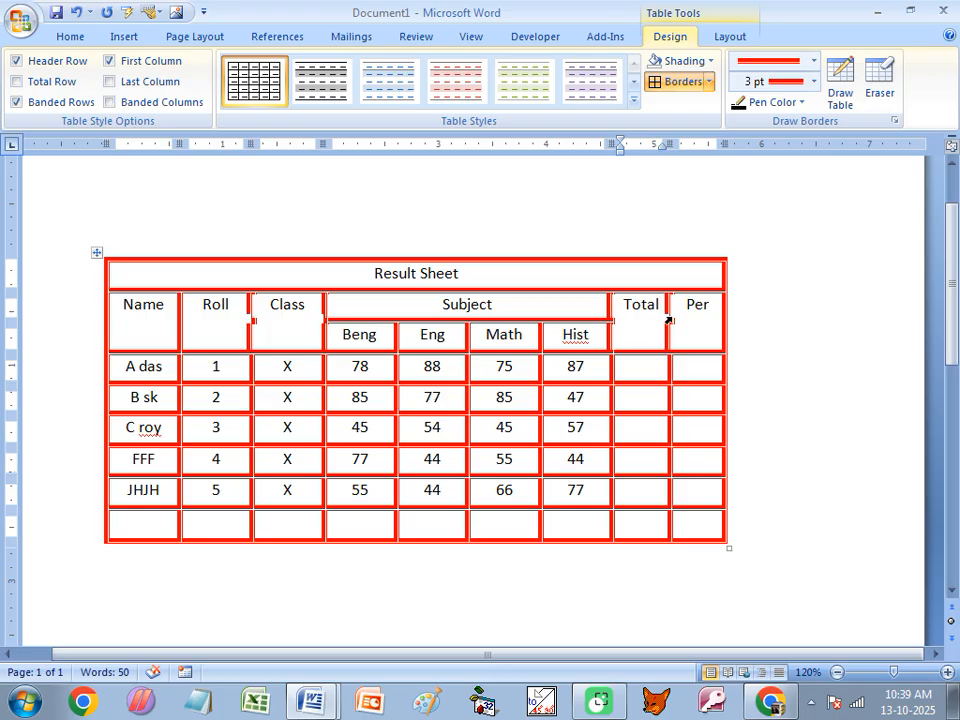
Step: Zoom in to 160% and examine the table's borders from the title row to the last row
scroll(523, 379, up, 2)
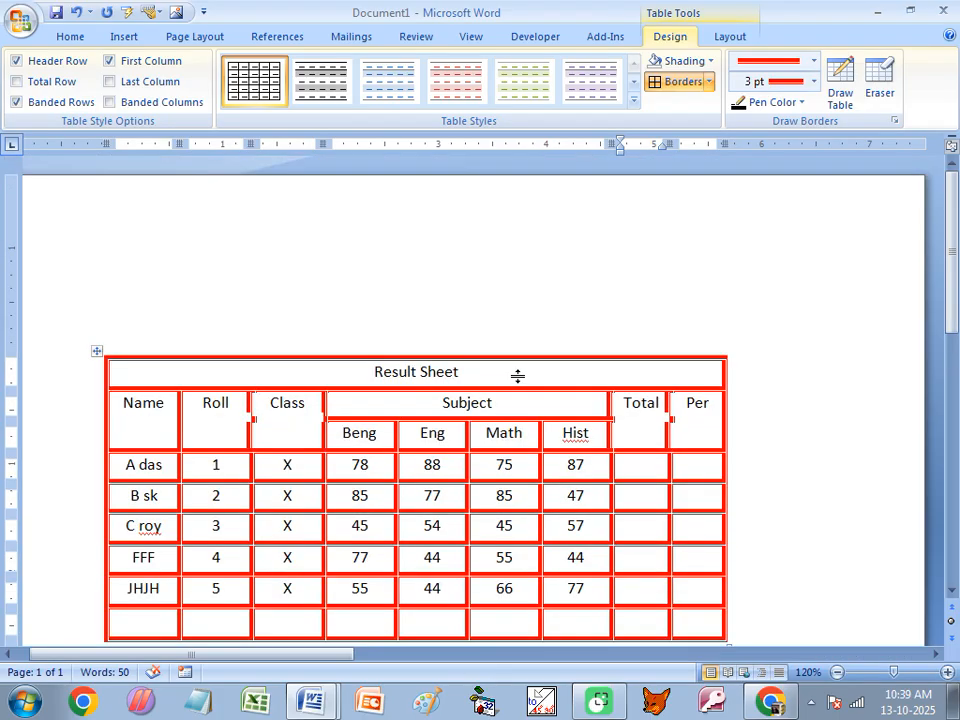
scroll(528, 414, up, 4)
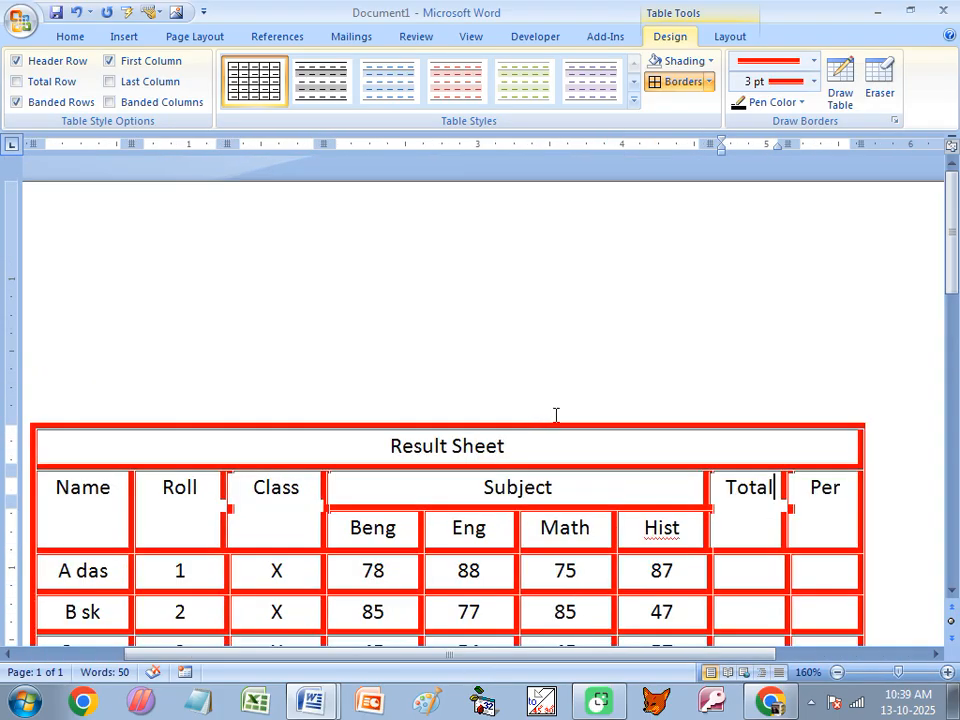
scroll(588, 467, down, 3)
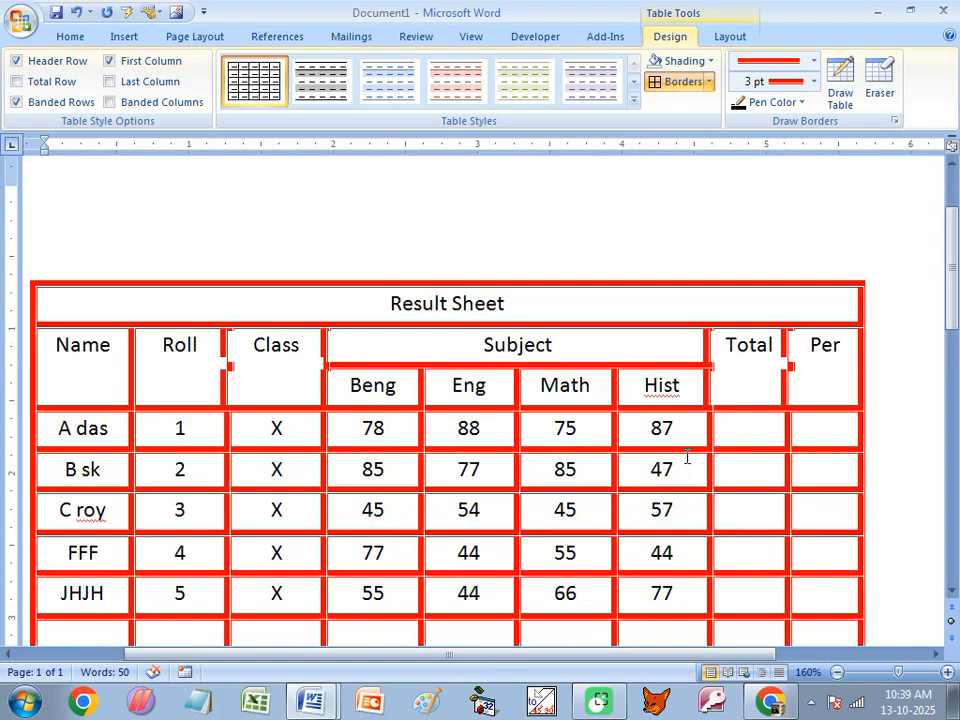
key(ctrl+End)
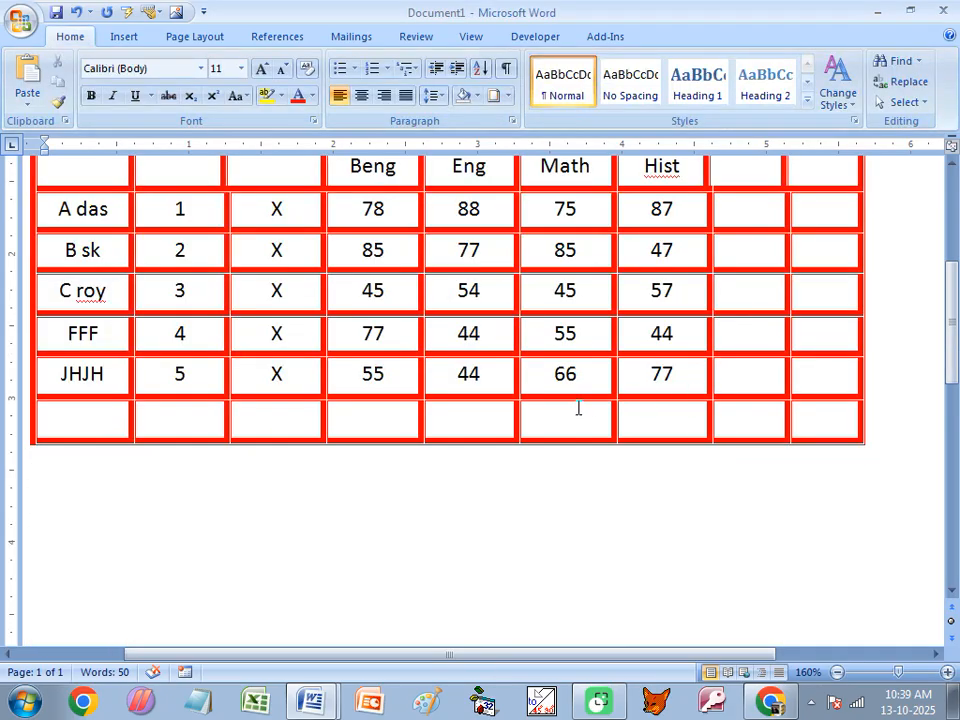
scroll(510, 372, up, 3)
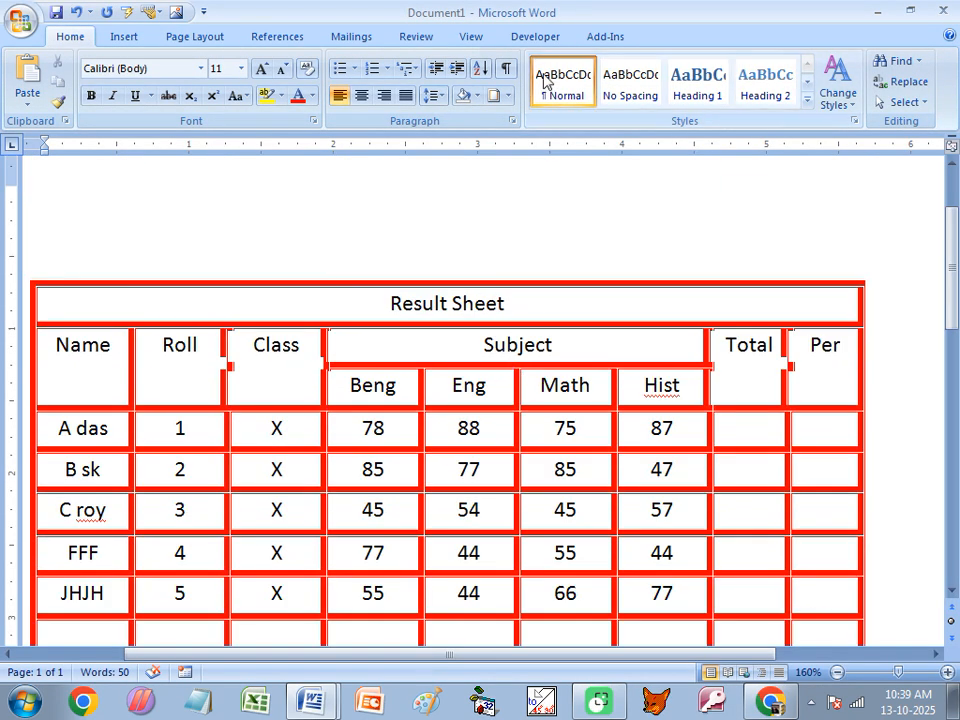
click(176, 368)
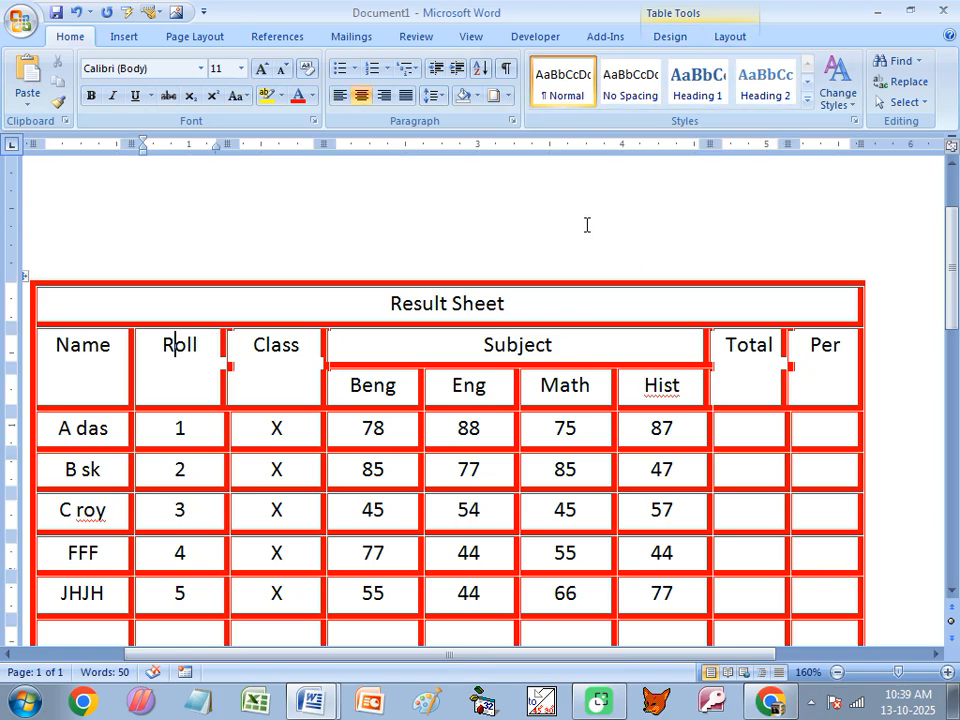
click(304, 213)
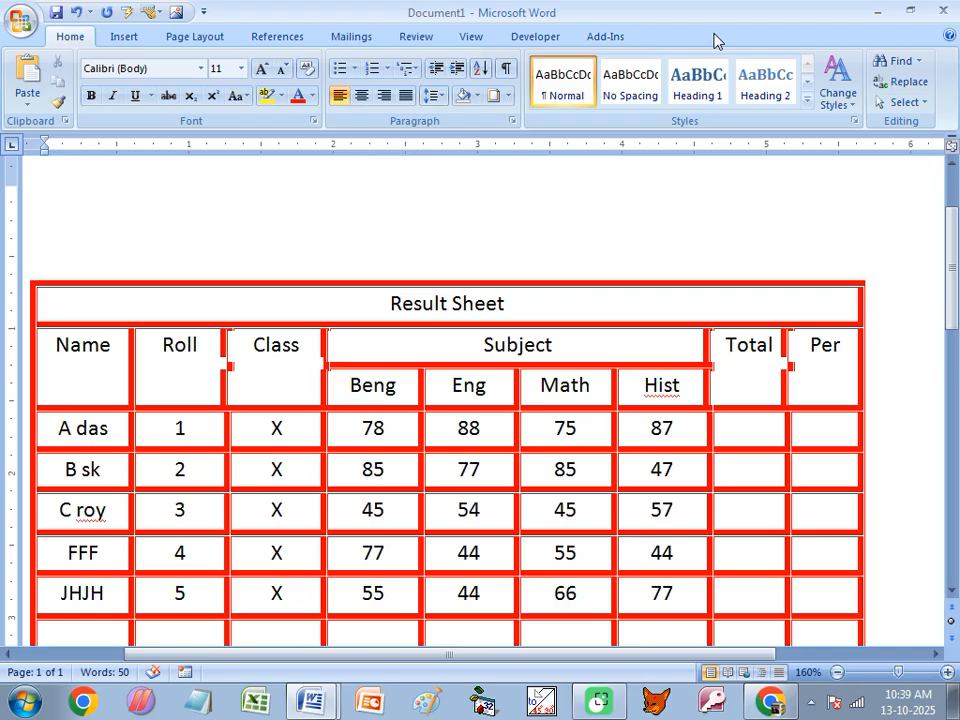
Step: Shade the Name, Roll and Class header cells yellow
click(112, 366)
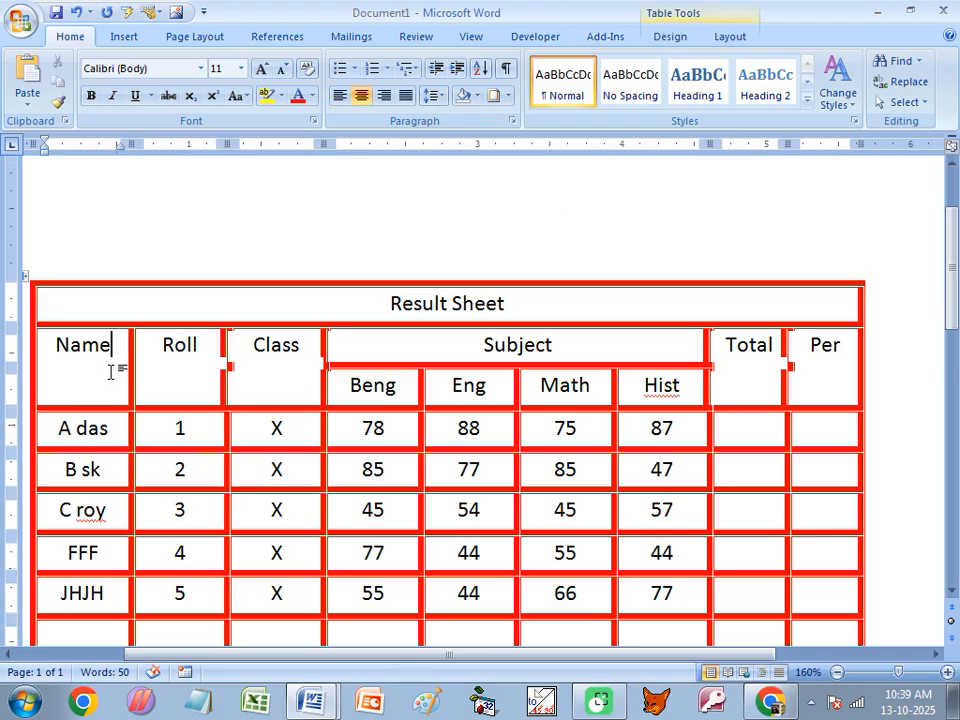
click(673, 40)
click(728, 42)
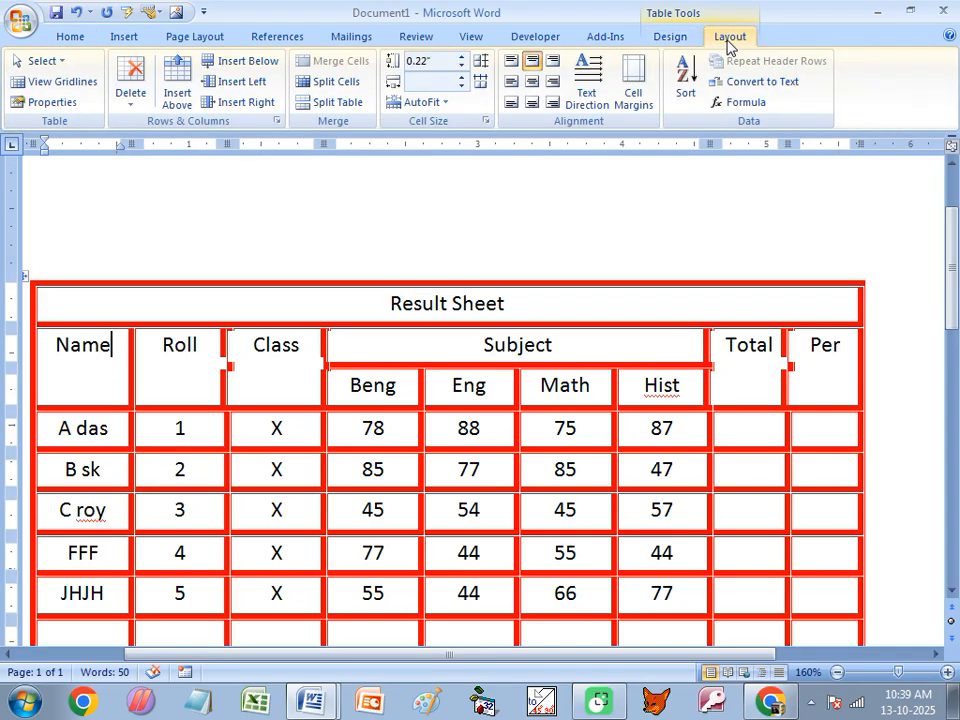
click(680, 40)
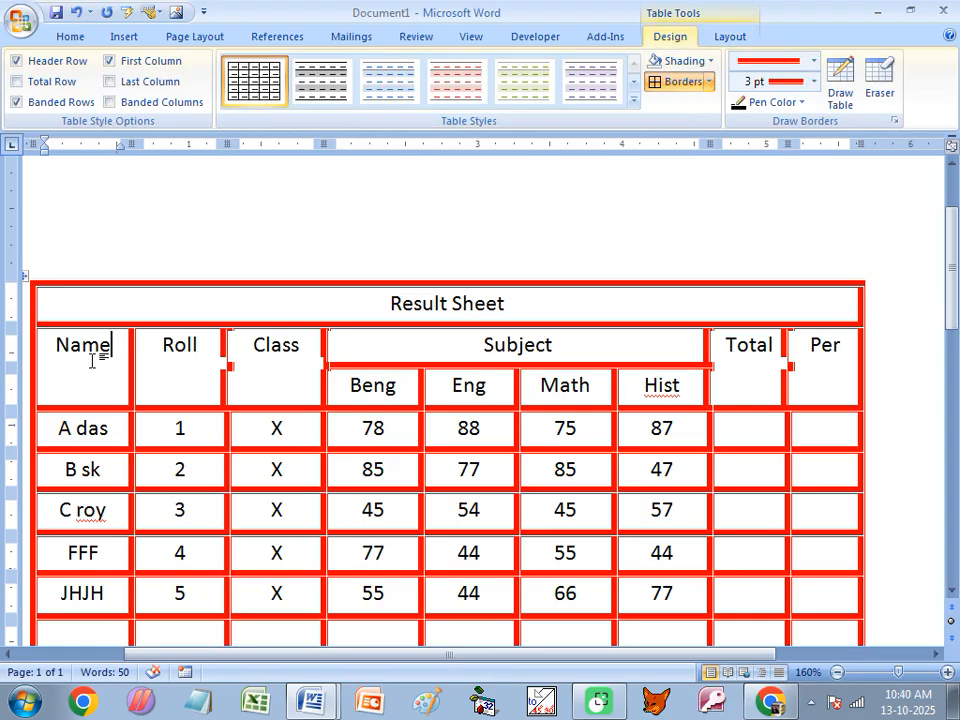
drag(90, 358, 288, 366)
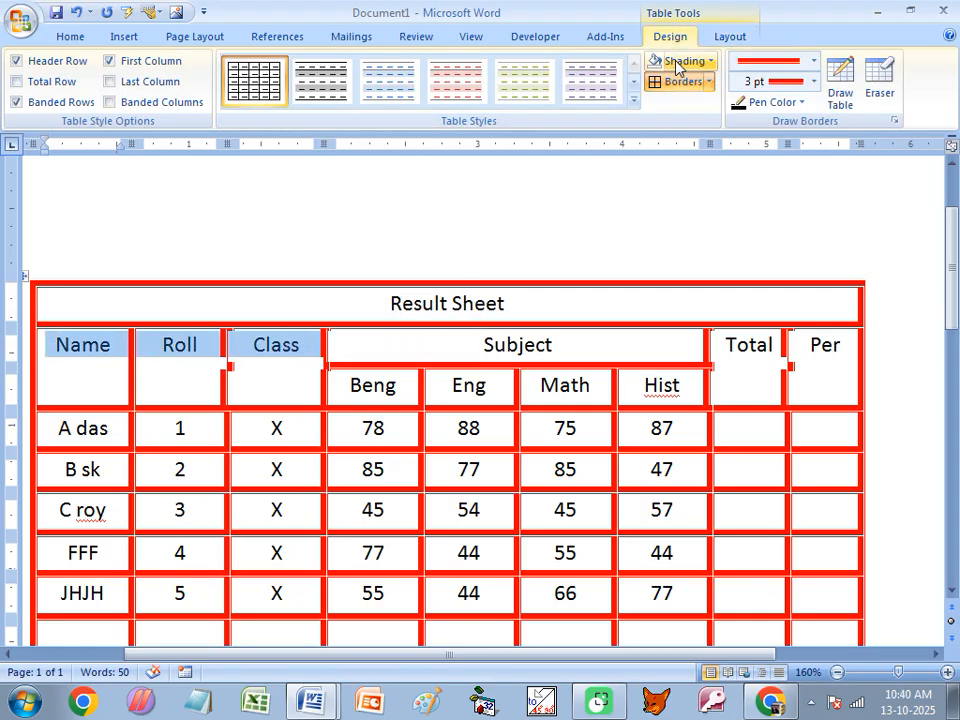
click(710, 61)
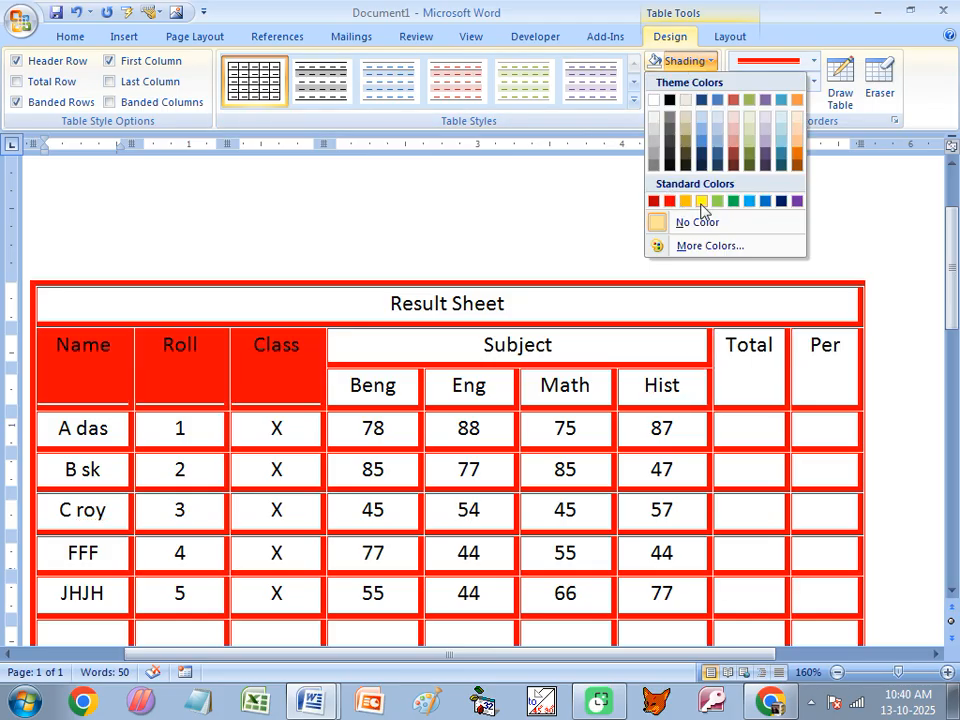
click(700, 250)
Step: Shade the Subject header cell green
click(484, 340)
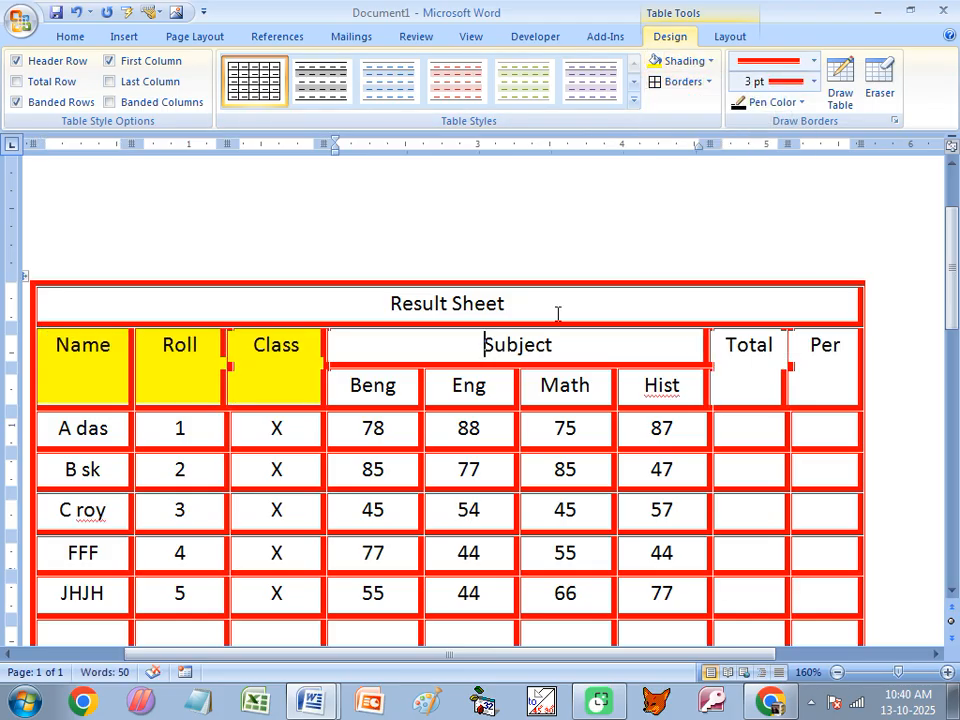
click(692, 64)
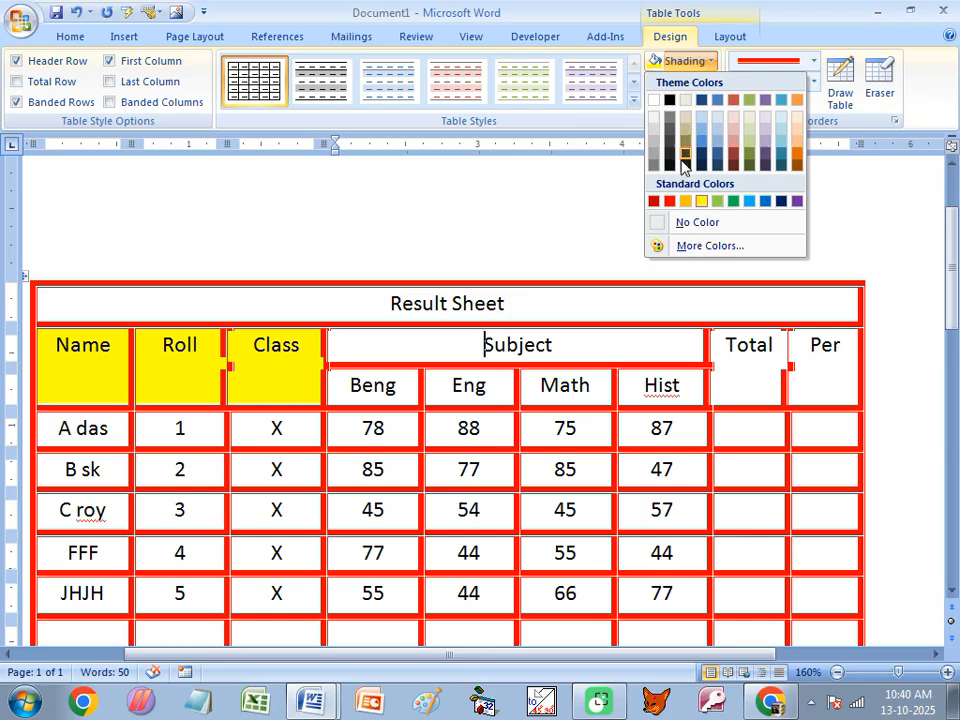
click(735, 200)
Step: Shade the Total and Per header cells light green
drag(763, 320, 791, 354)
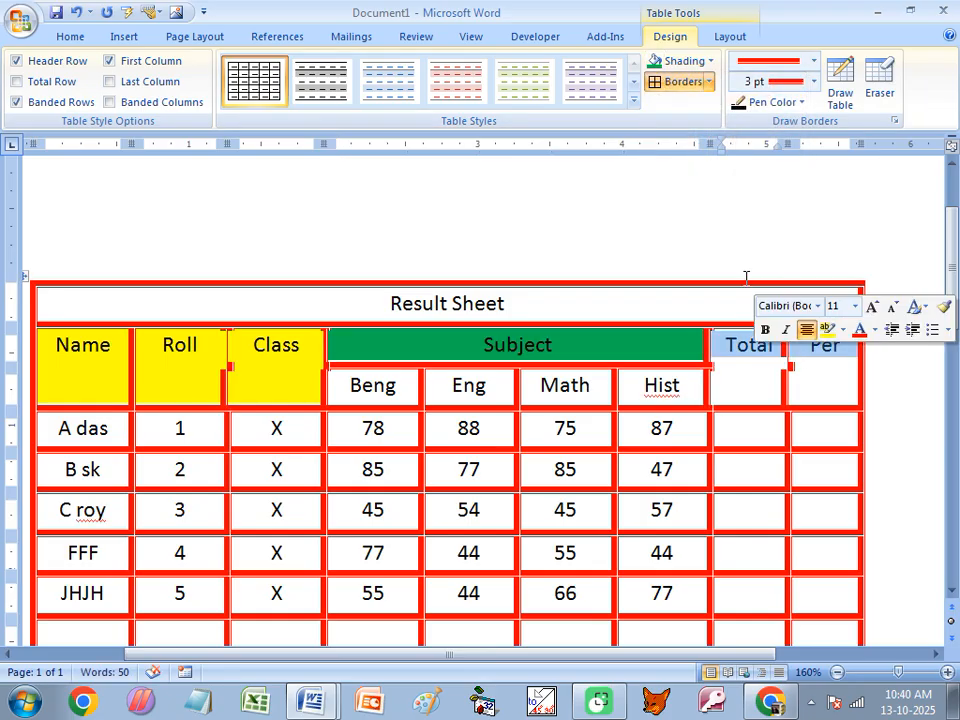
click(687, 64)
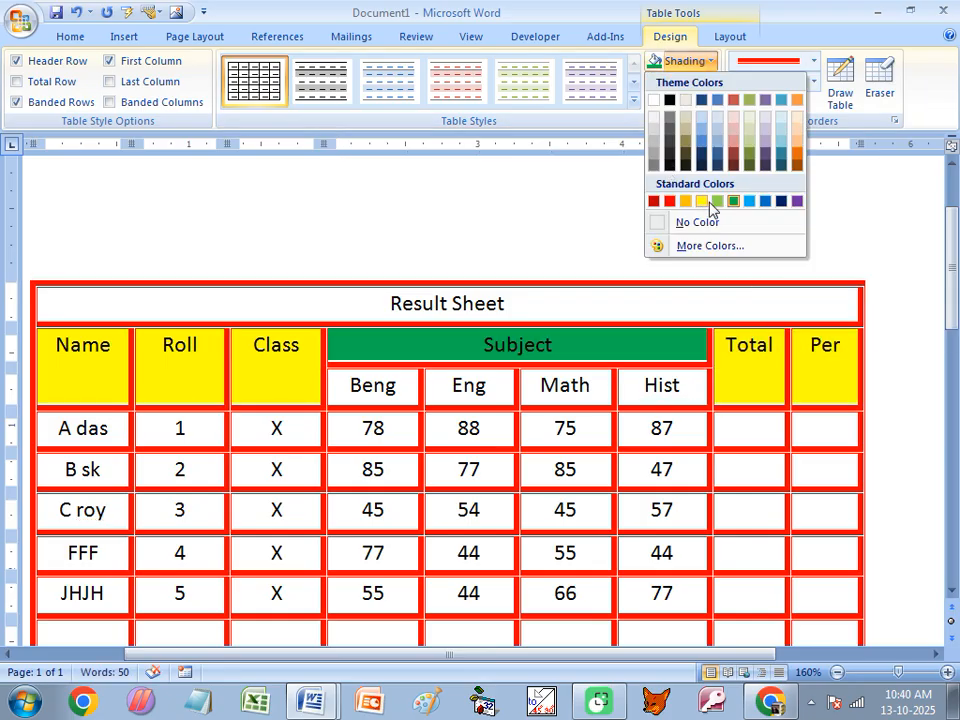
click(729, 201)
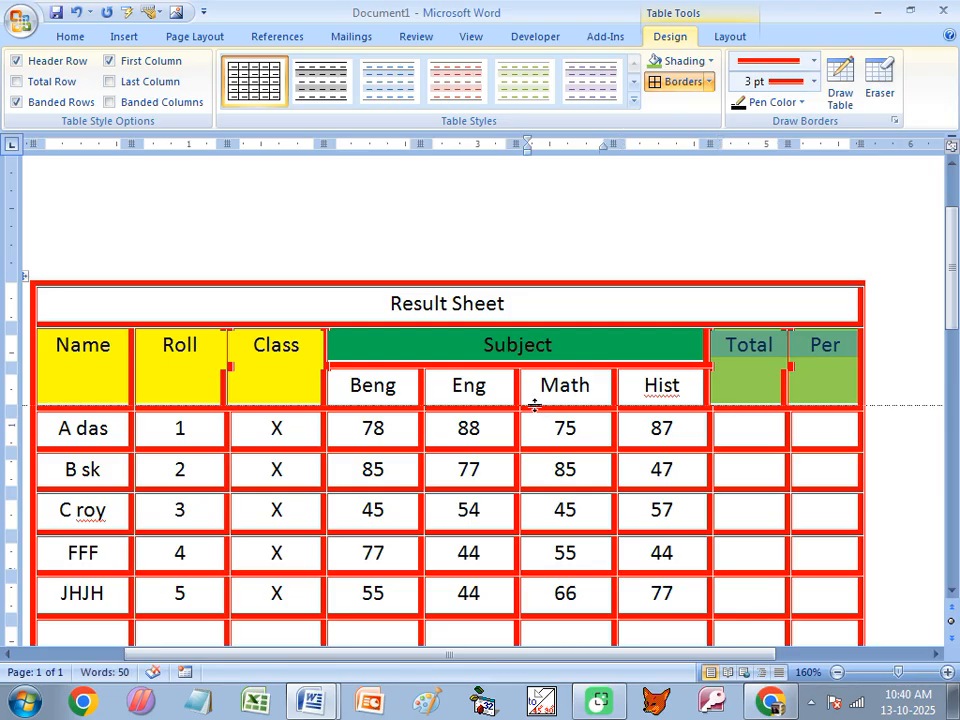
click(740, 350)
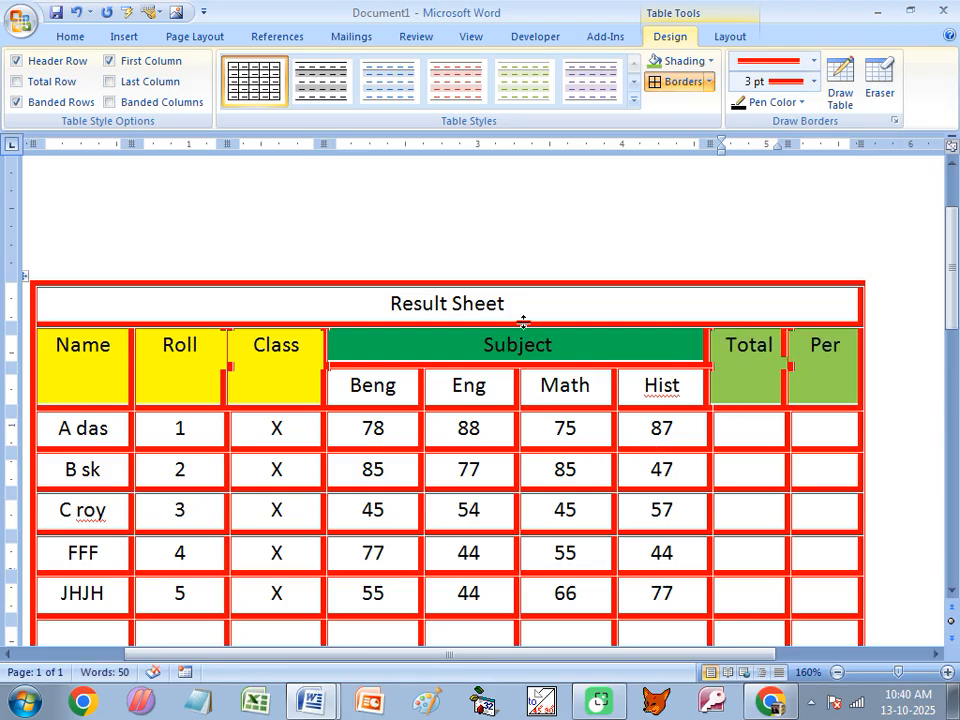
Step: Apply the purple banded grid table style to the table and slightly reduce the height of the Subject row
click(633, 104)
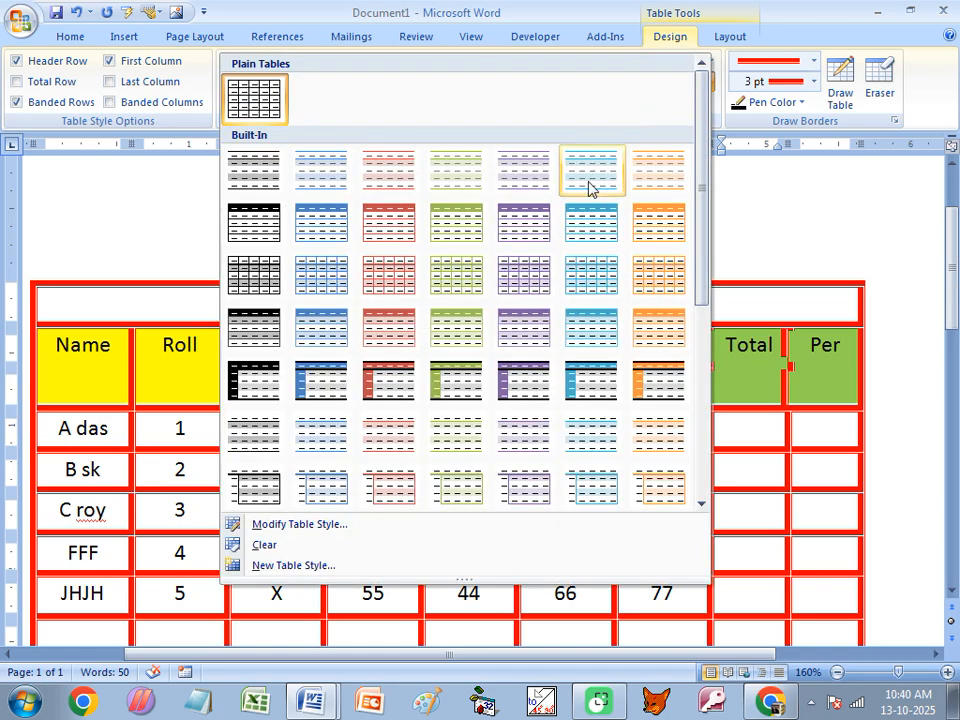
click(531, 277)
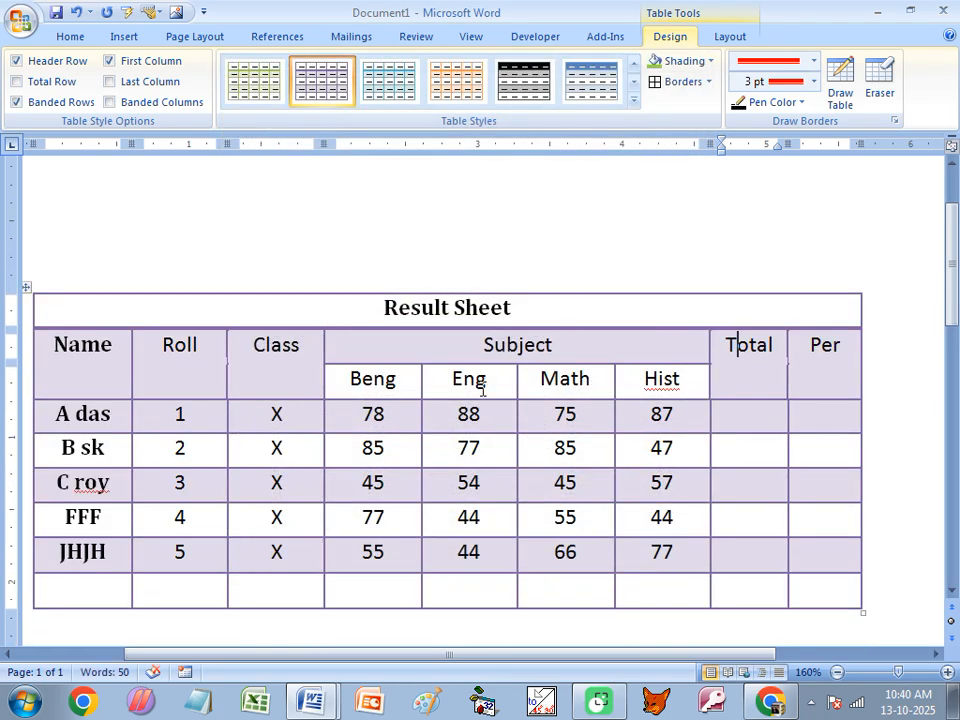
drag(479, 364, 478, 357)
click(484, 347)
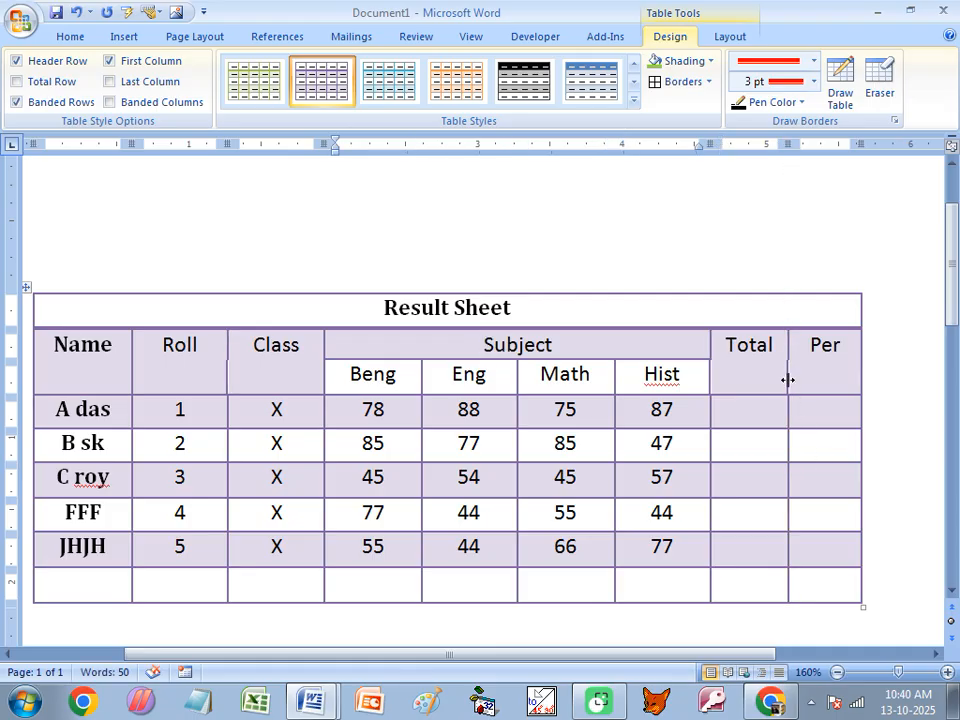
drag(786, 348, 784, 360)
Step: Examine the Beng, Eng, Math and Hist marks that make up the first student's total
click(750, 416)
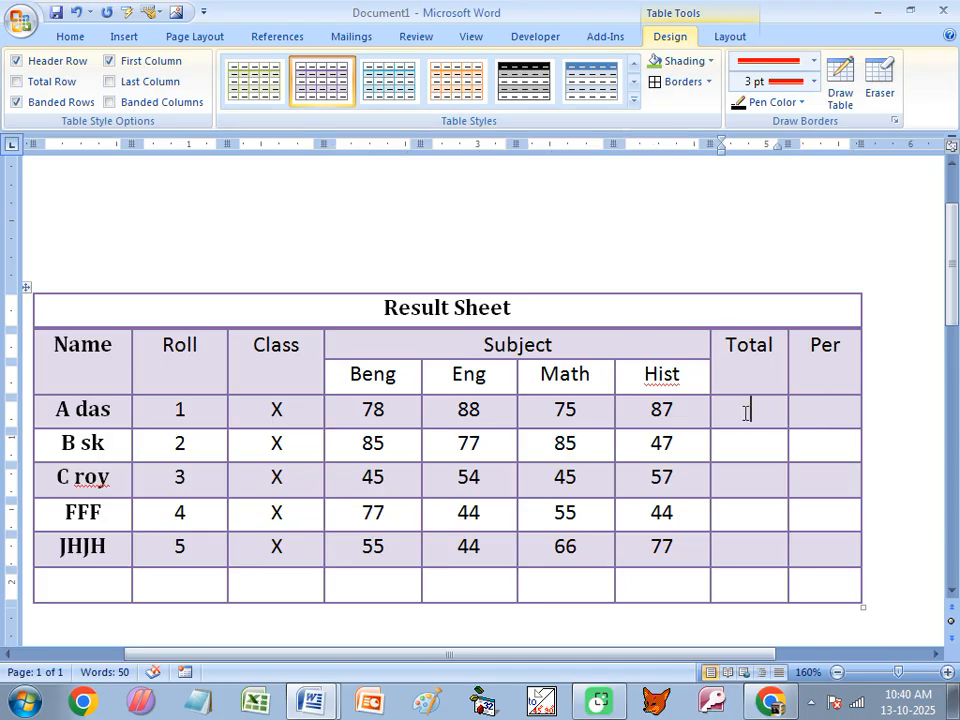
double_click(374, 410)
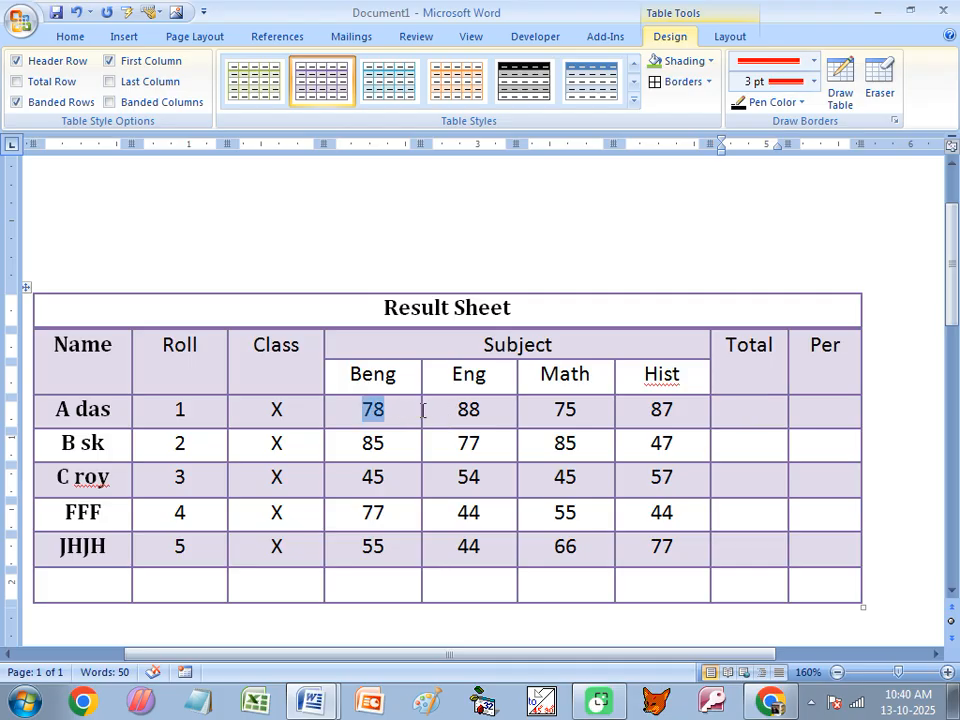
drag(422, 410, 656, 418)
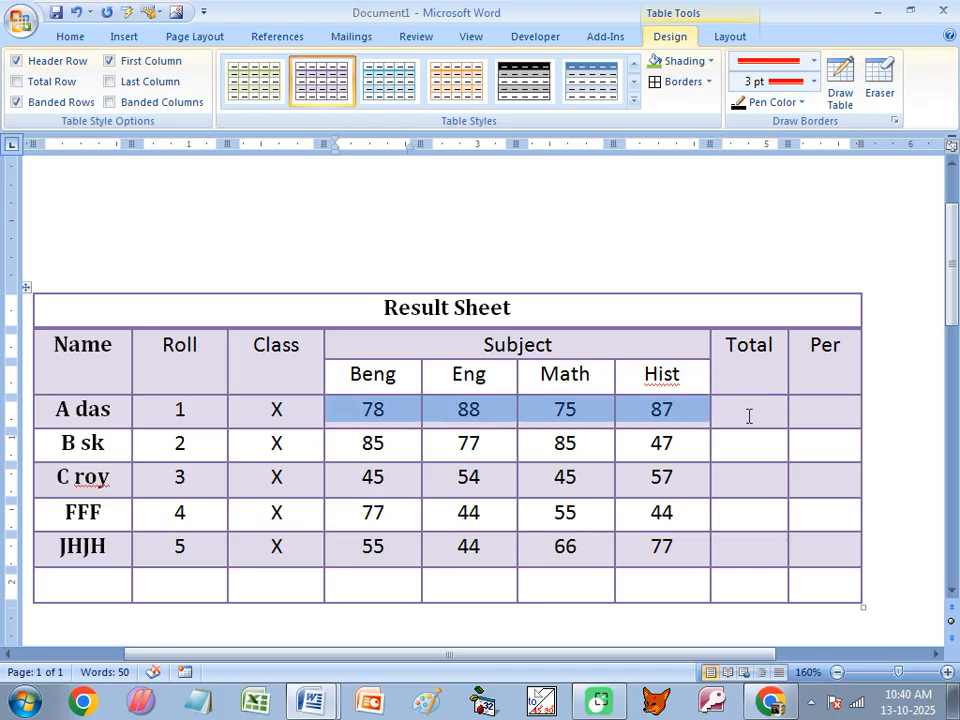
click(745, 417)
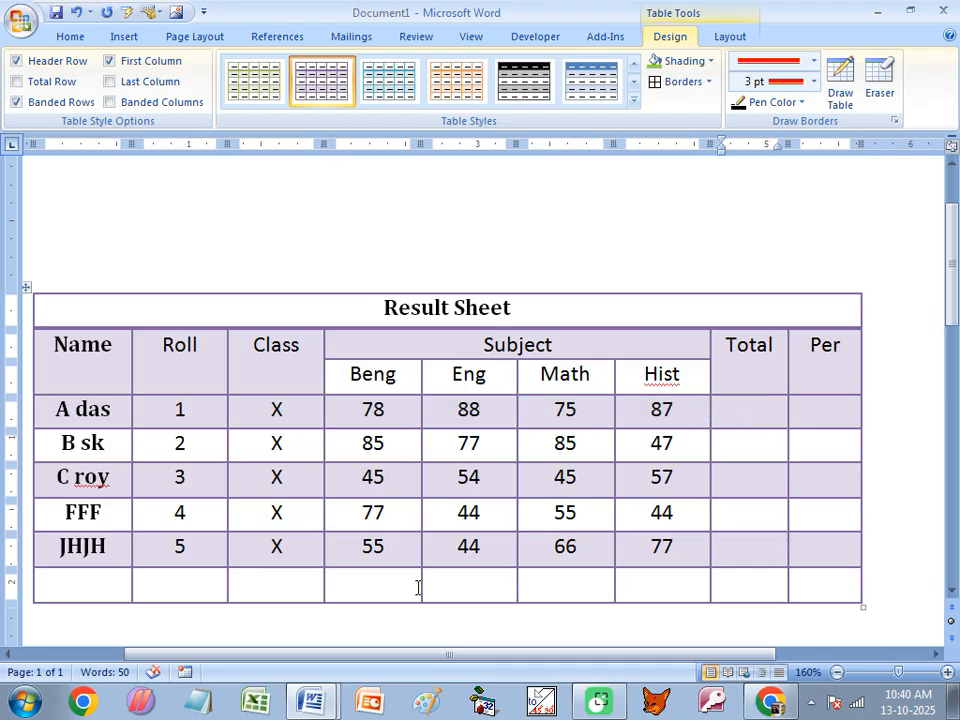
drag(360, 410, 675, 428)
click(740, 418)
click(407, 411)
click(491, 422)
click(557, 420)
click(651, 411)
click(388, 414)
click(489, 420)
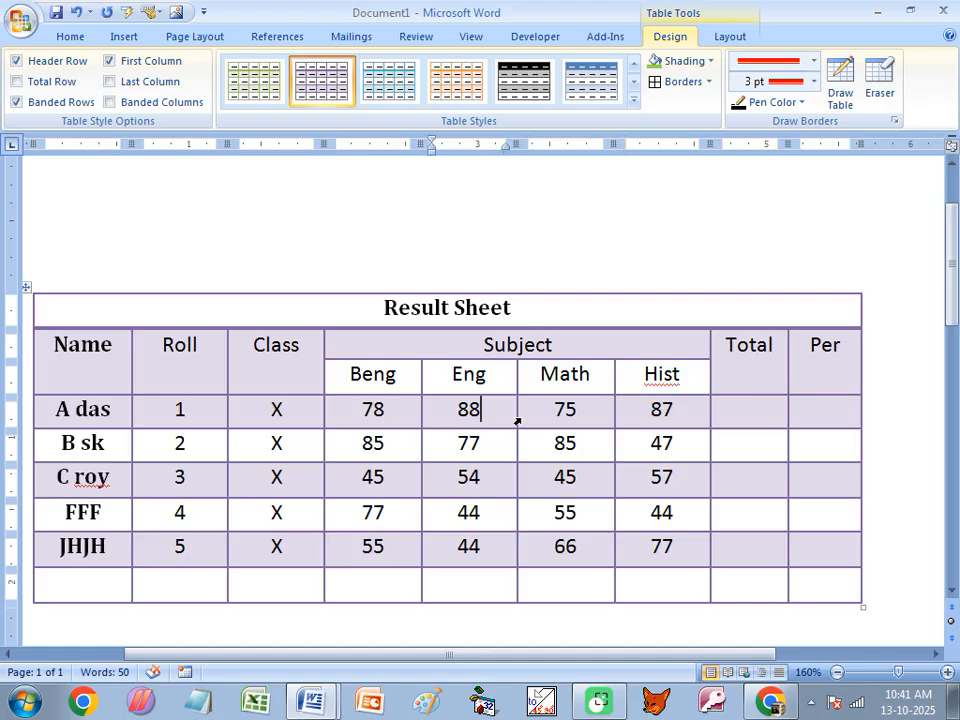
click(561, 409)
Step: Calculate the first student's Total with a SUM formula of the four subject marks, replacing the default ABOVE argument
click(743, 424)
click(726, 38)
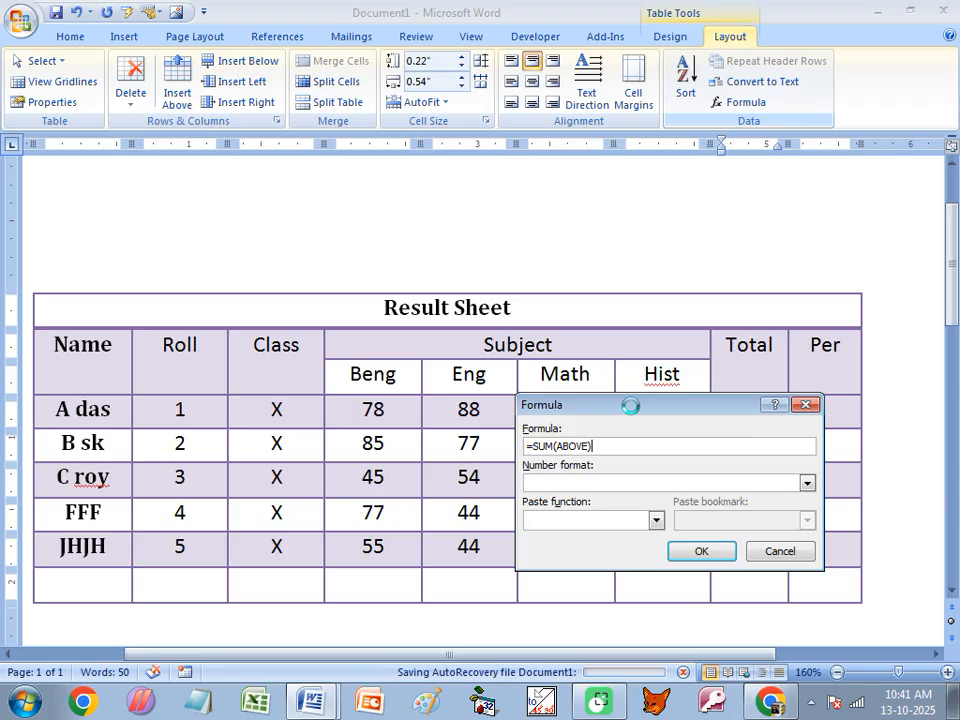
drag(677, 407, 620, 469)
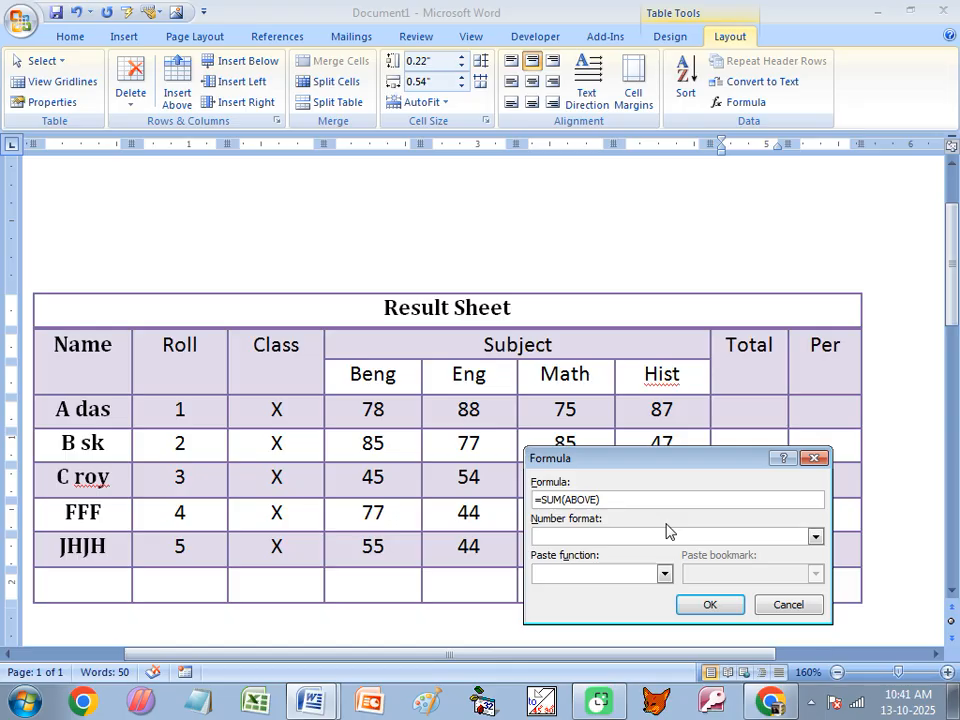
key(BackSpace)
key(BackSpace)
key(BackSpace)
key(BackSpace)
key(BackSpace)
click(710, 605)
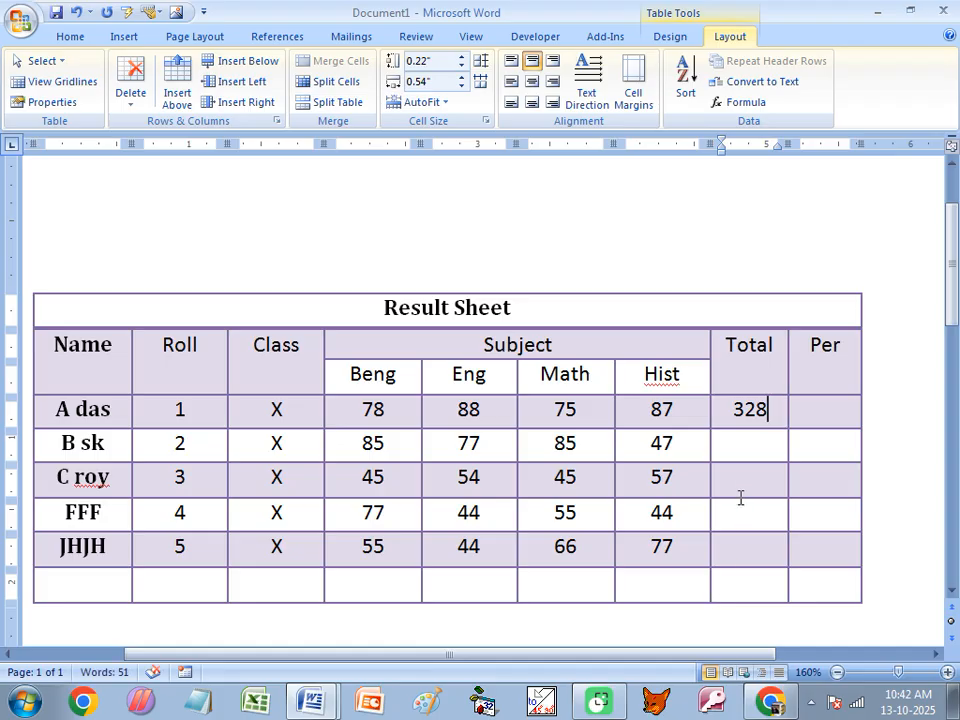
Step: Insert an empty field in the second student's Total cell and enter the formula =sum(85,77,85,47) in it
click(752, 445)
key(ctrl+F9)
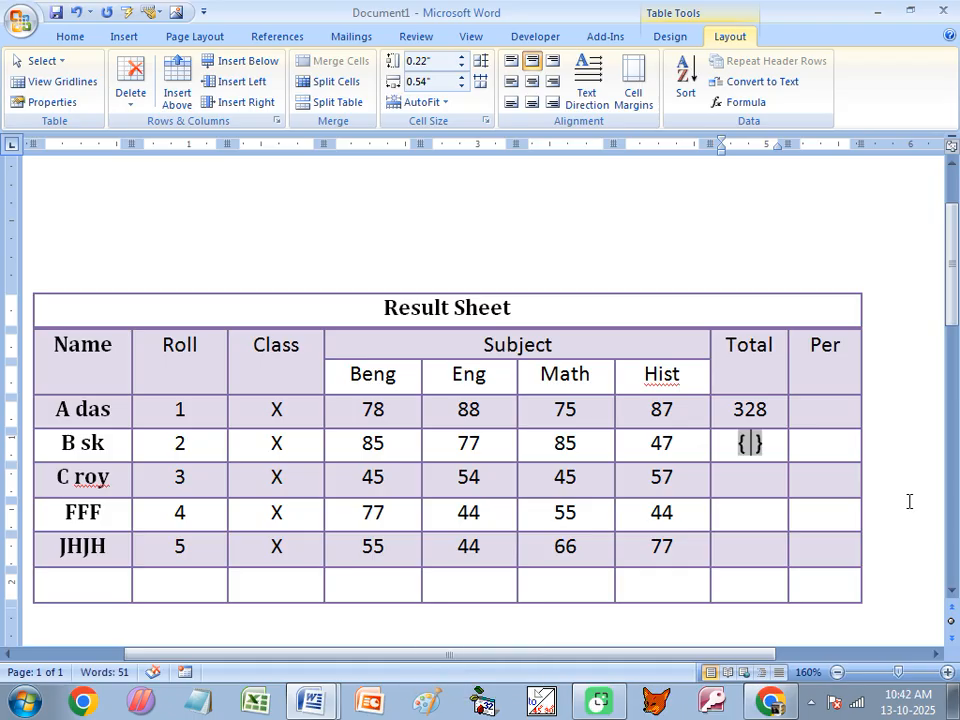
text(=su)
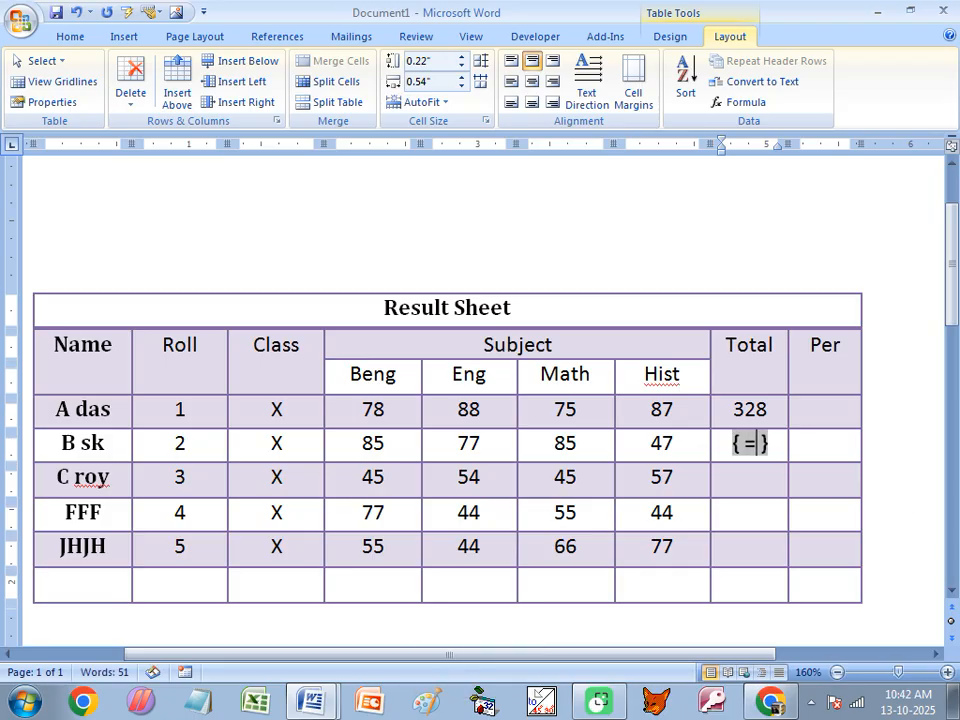
text(m()
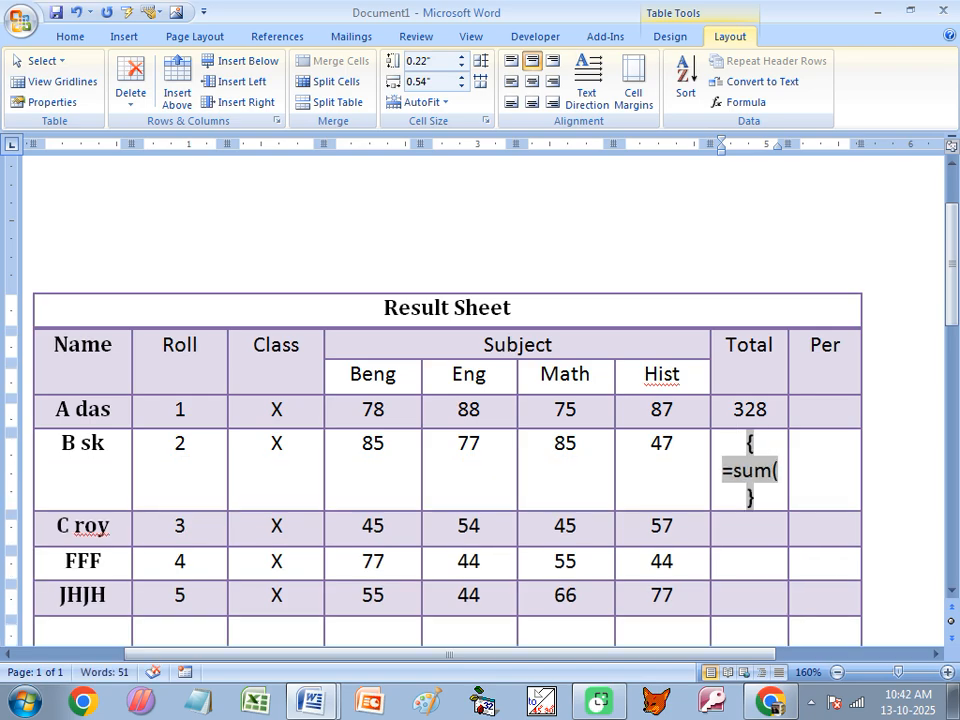
text(85,)
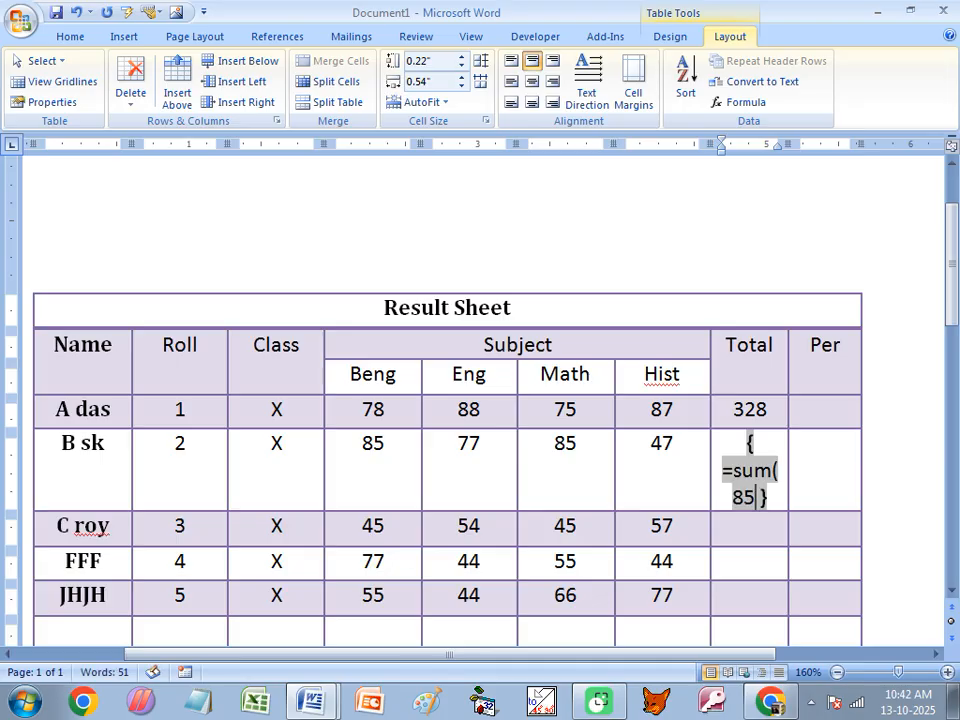
text(77,)
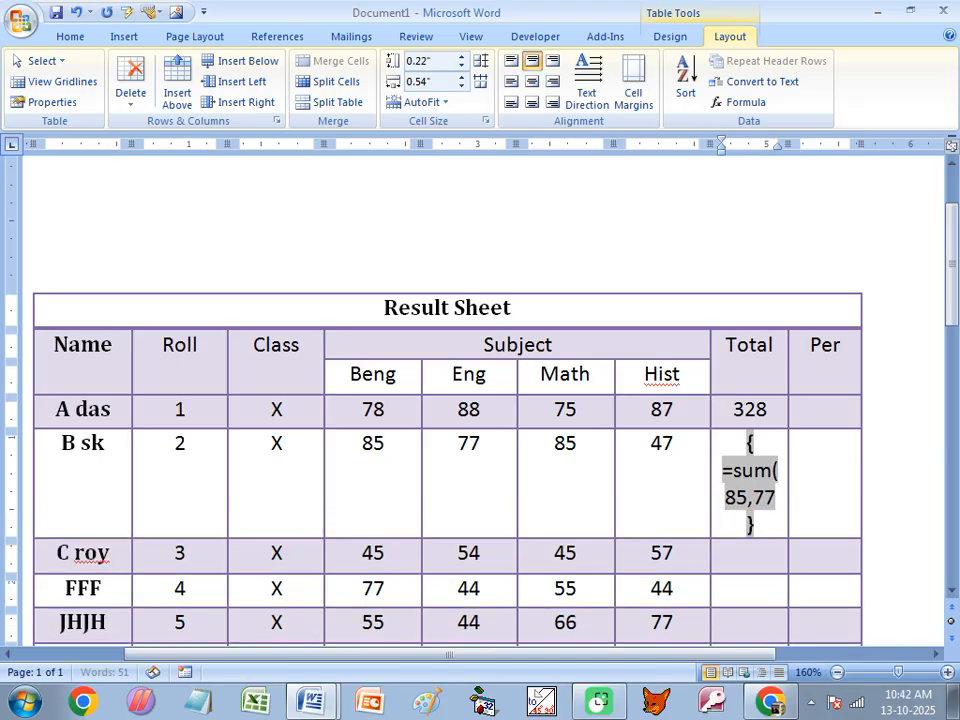
text(85,)
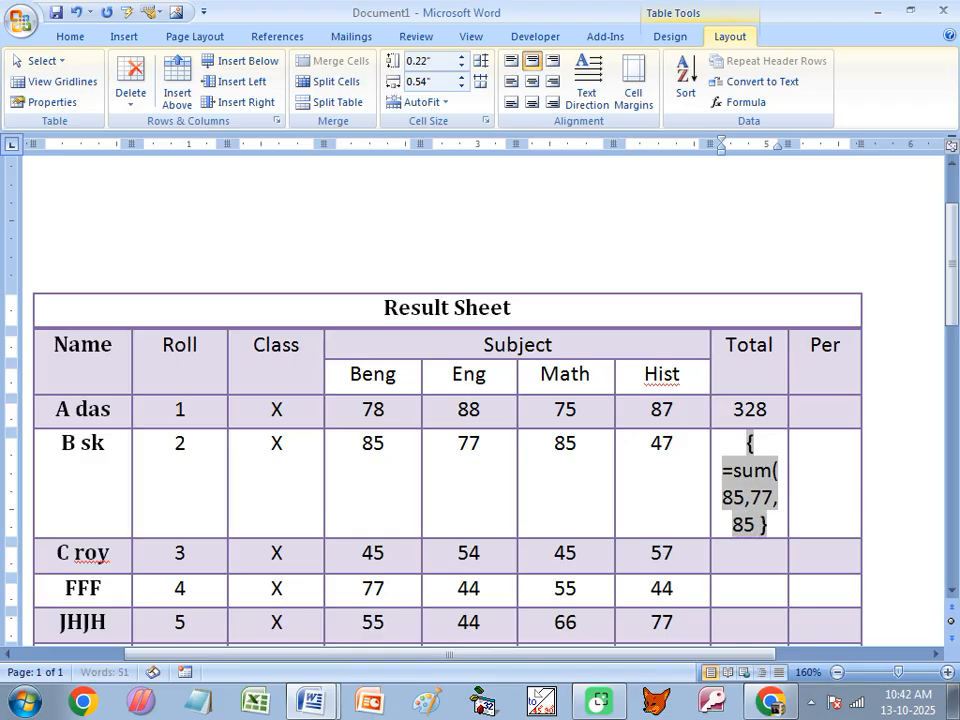
text(47)
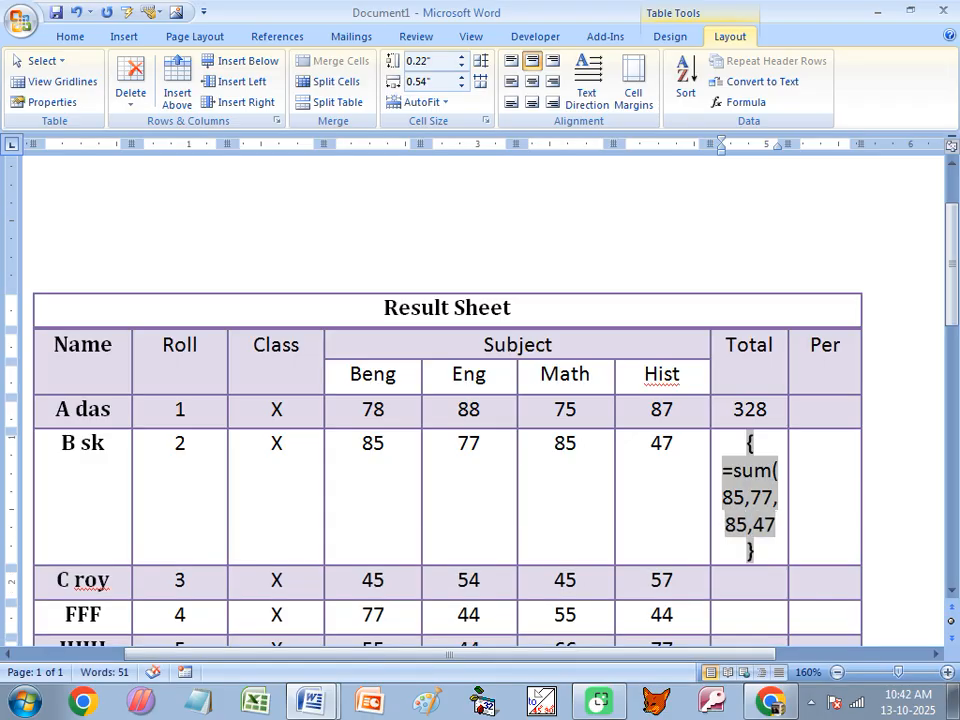
text())
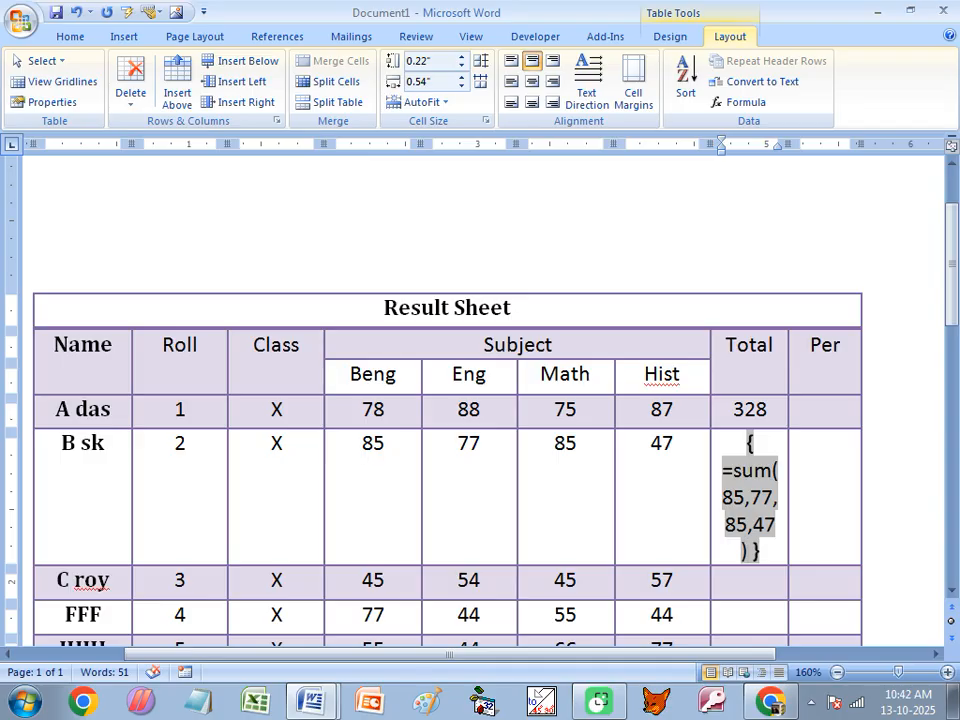
Step: Calculate the second student's Total from the entered field code using the Formula command
key(F9)
click(770, 555)
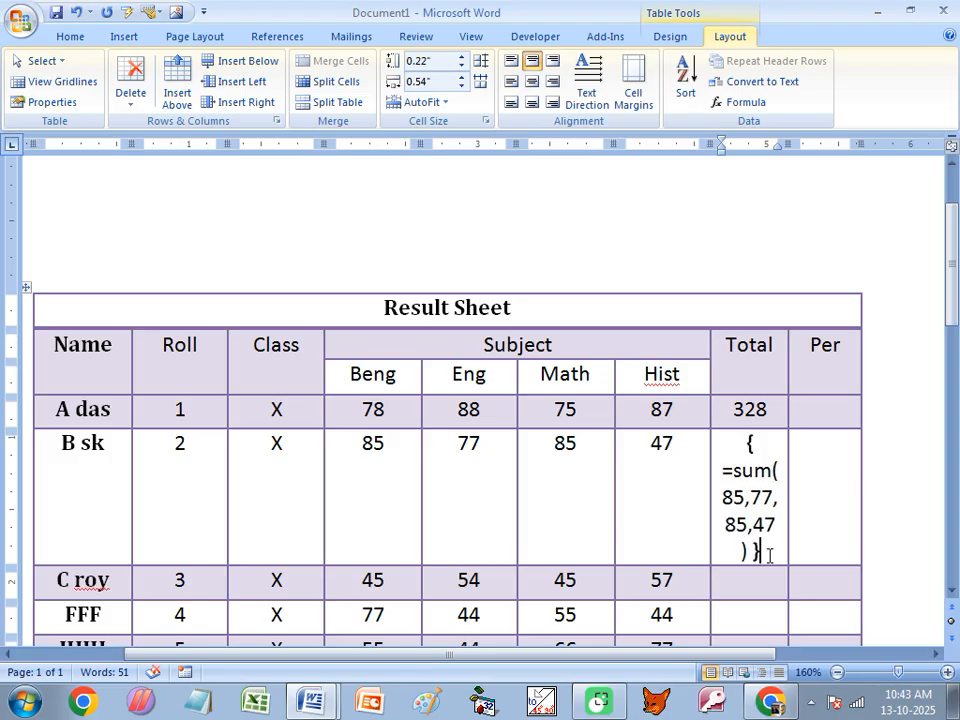
click(752, 104)
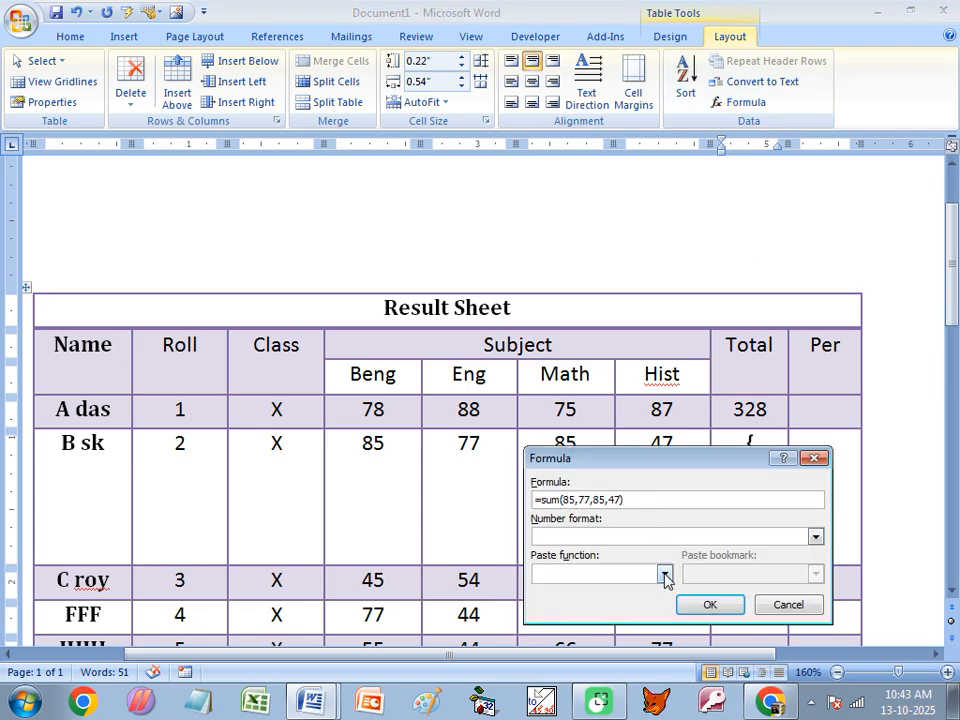
click(716, 604)
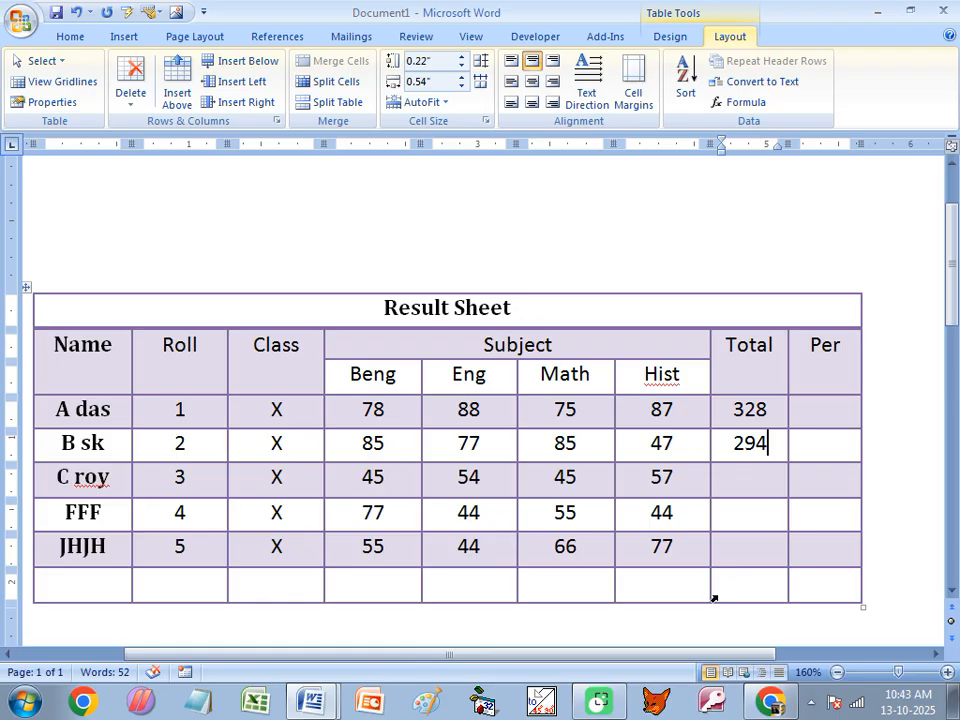
Step: Switch to Class of CITA.docx and examine the instructions for calculating a total or percentage in a cell
click(313, 700)
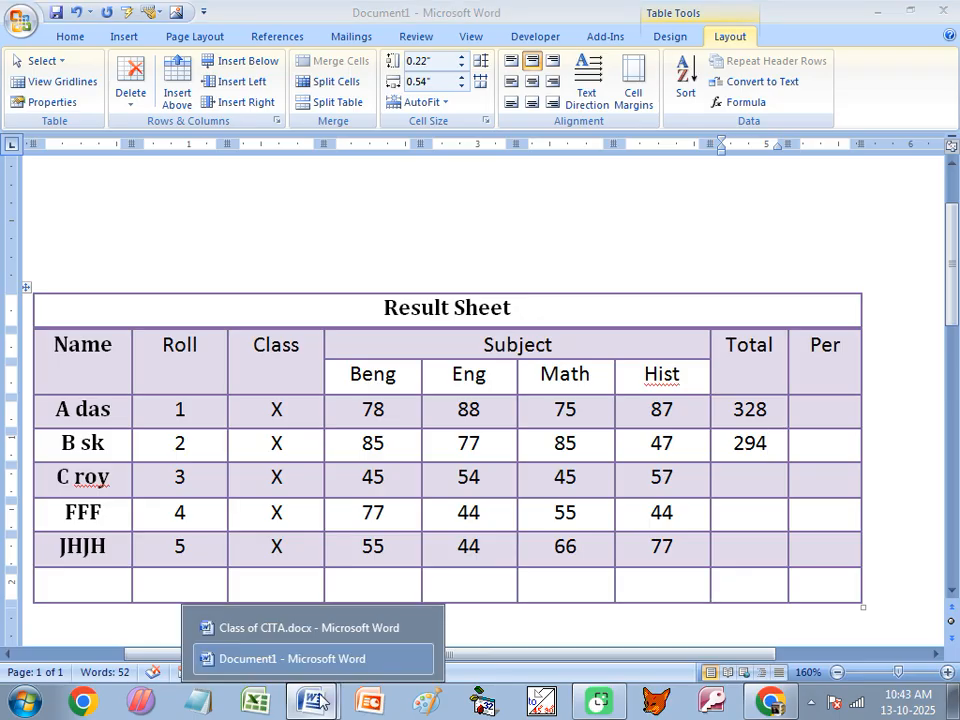
click(286, 628)
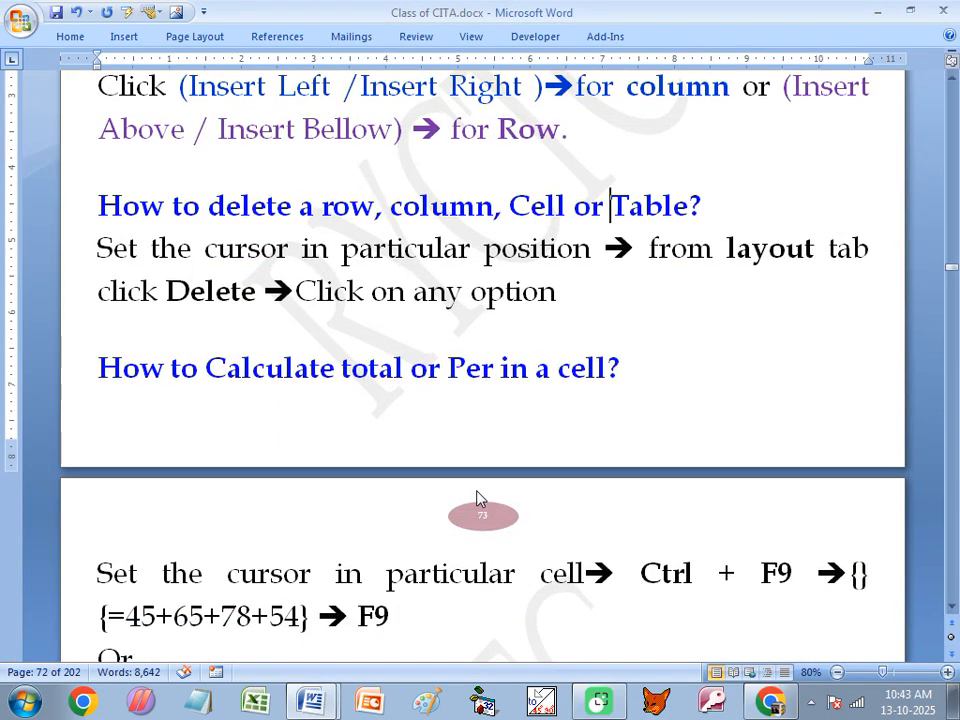
scroll(478, 500, down, 1)
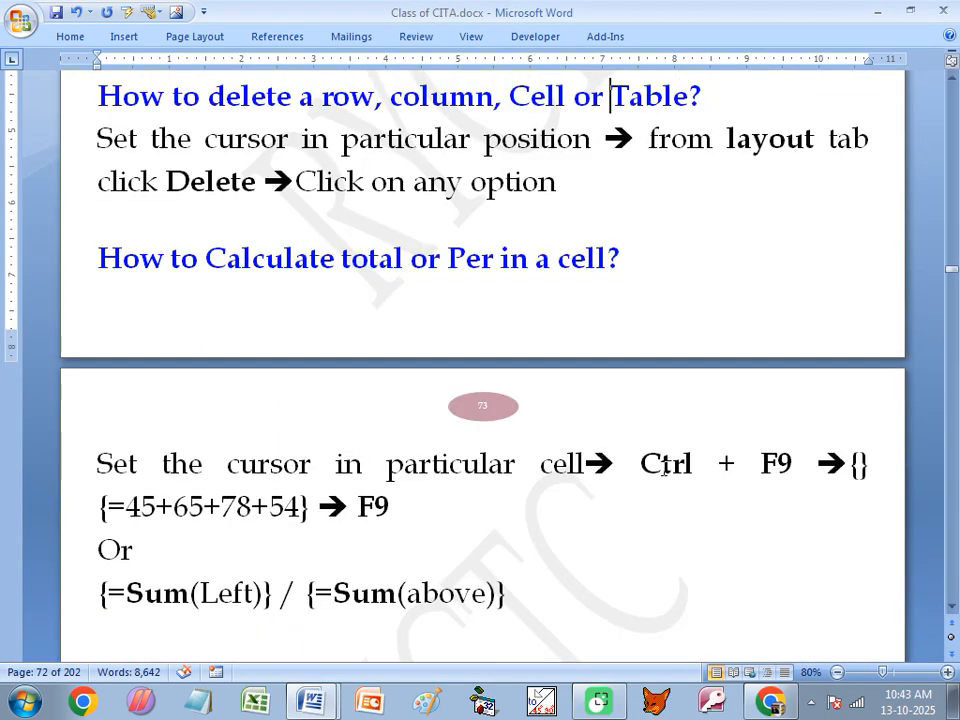
drag(640, 463, 797, 458)
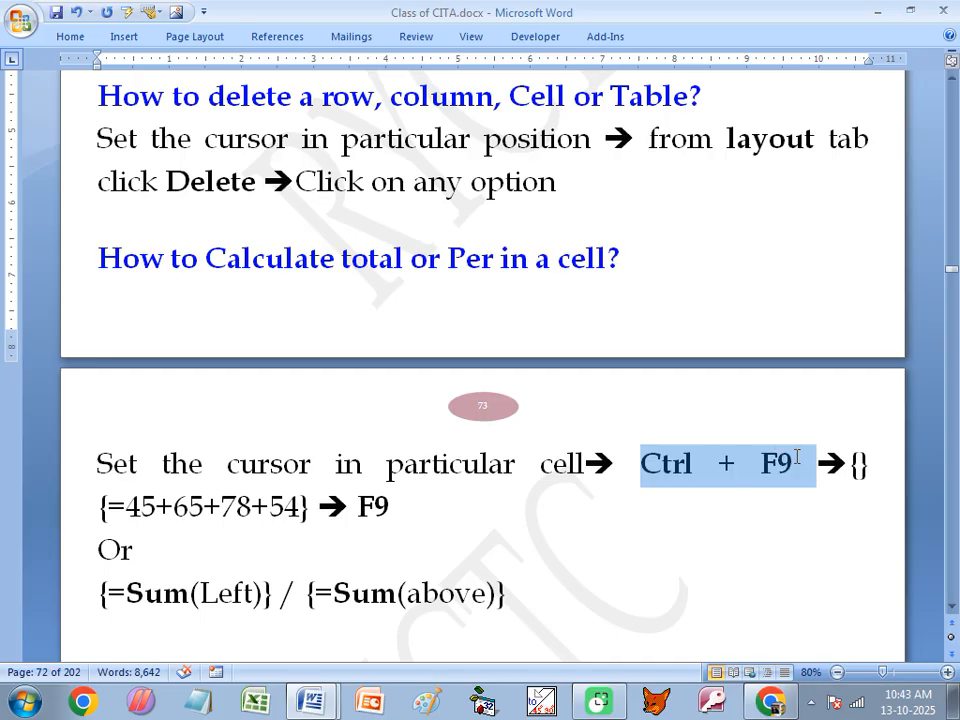
key(End)
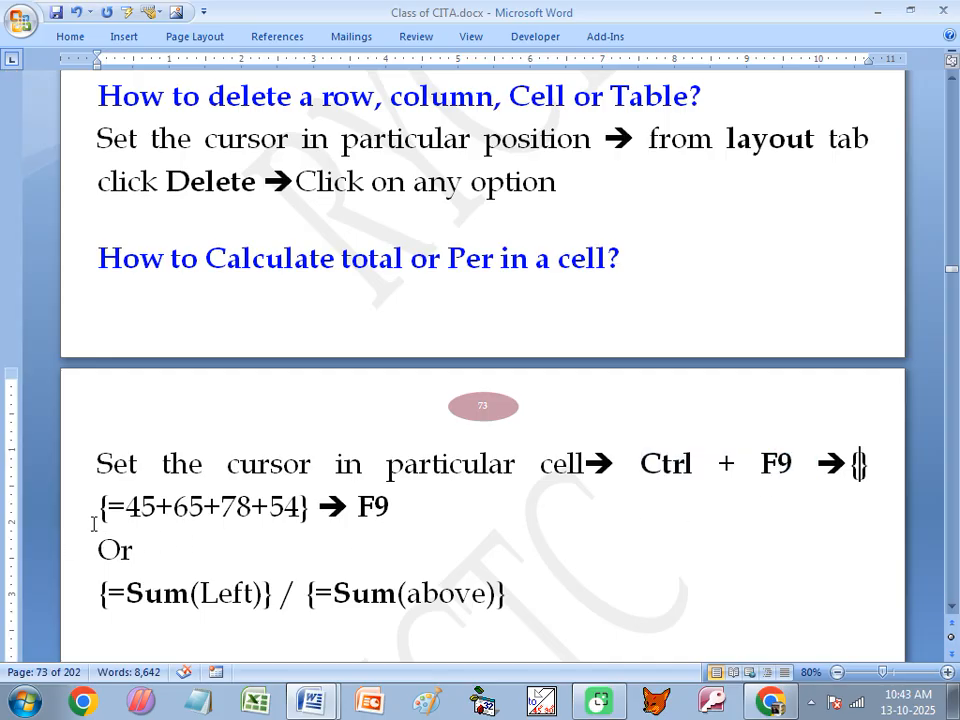
drag(125, 507, 297, 507)
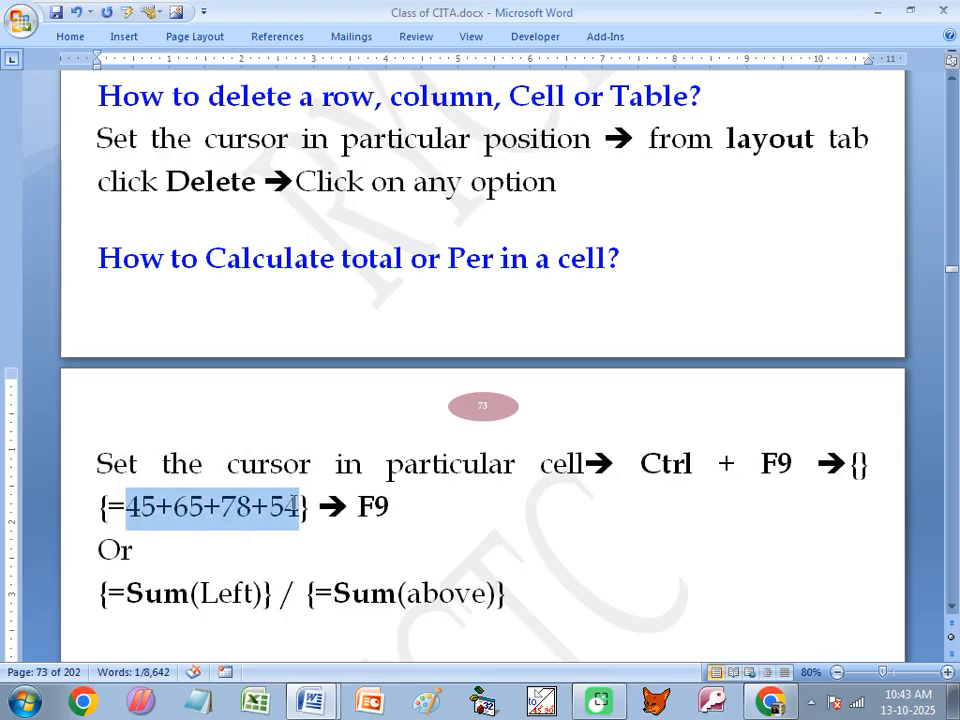